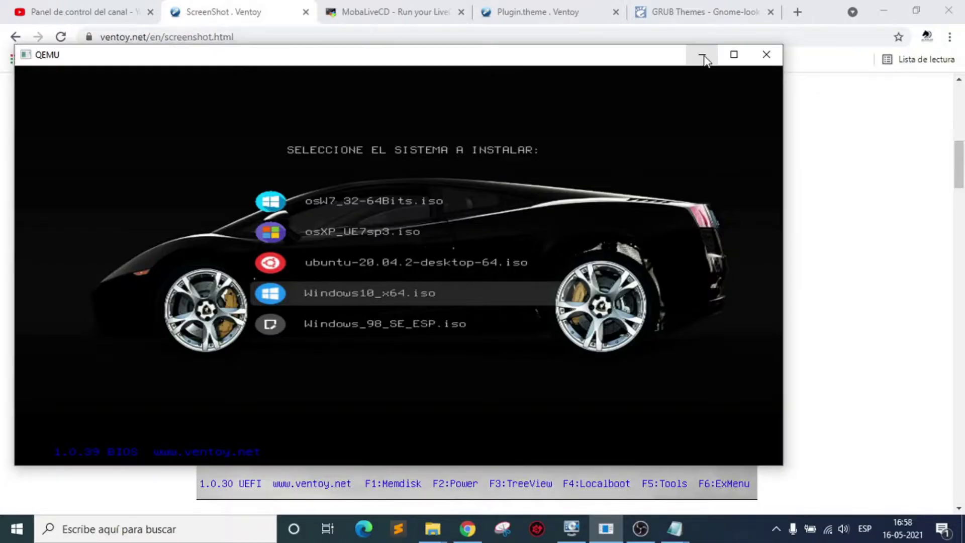
Minimize the QEMU preview and examine the MobaLiveCD page on mobatek.net, including its address, key features and download link.
{"action": "left_click", "coordinate": [703, 56]}
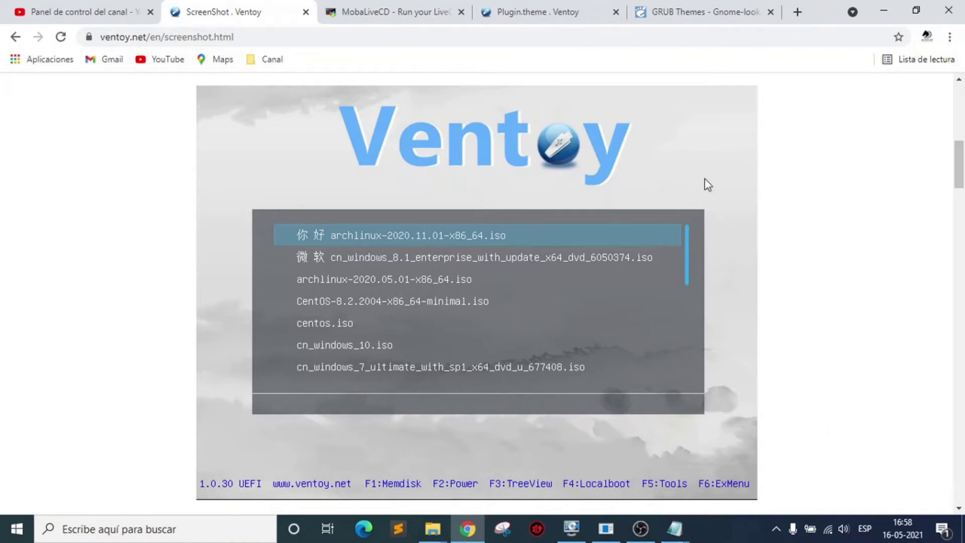
{"action": "left_click", "coordinate": [389, 14]}
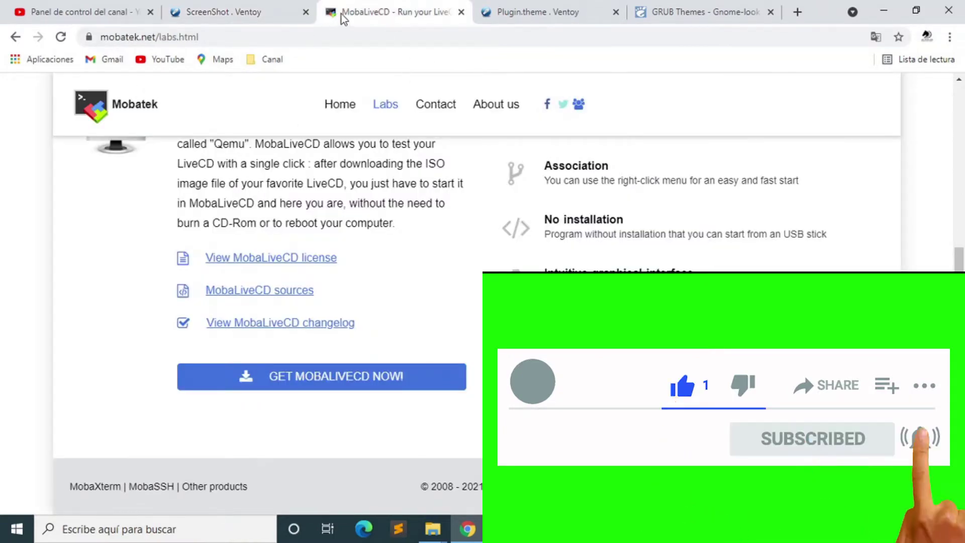
{"action": "scroll", "coordinate": [725, 366], "scroll_direction": "up", "scroll_amount": 1}
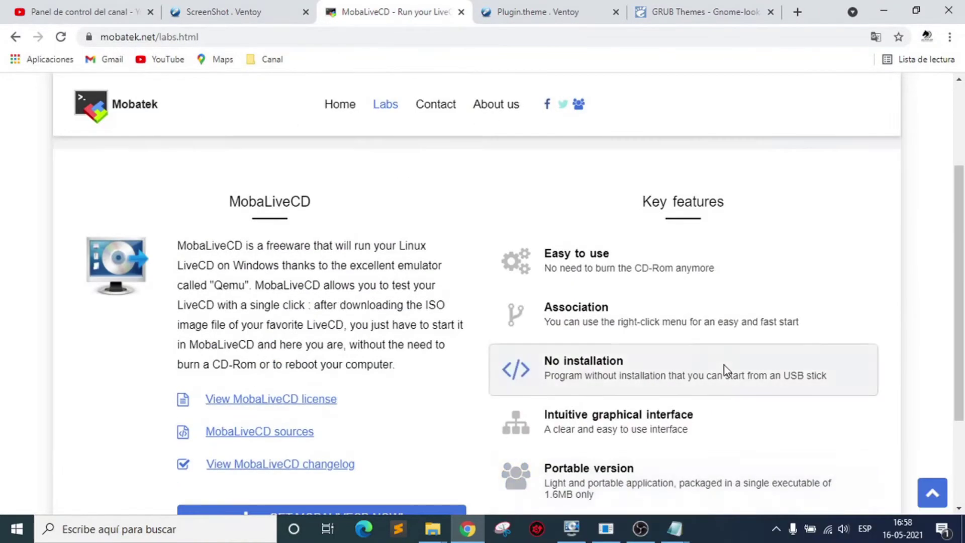
{"action": "scroll", "coordinate": [725, 366], "scroll_direction": "up", "scroll_amount": 4}
{"action": "left_click", "coordinate": [224, 37]}
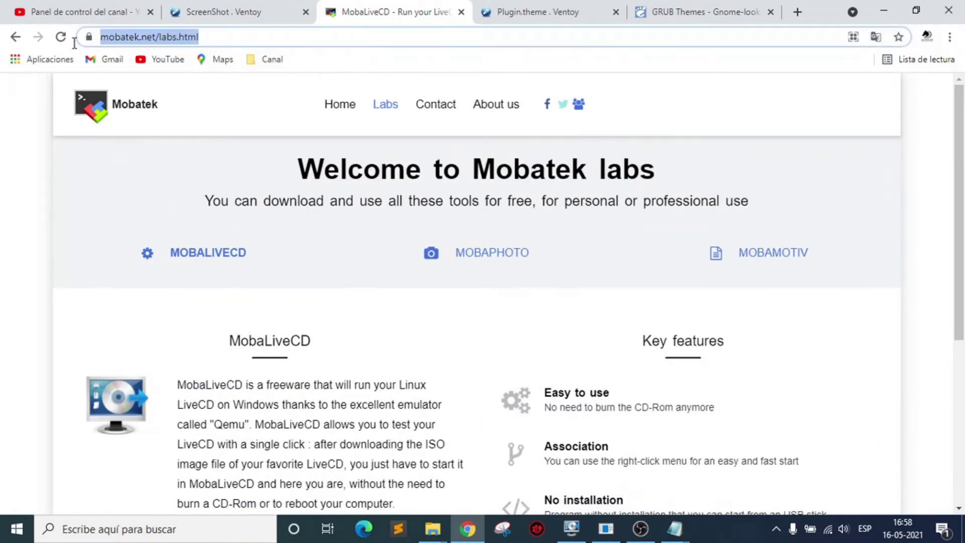
{"action": "scroll", "coordinate": [291, 255], "scroll_direction": "down", "scroll_amount": 5}
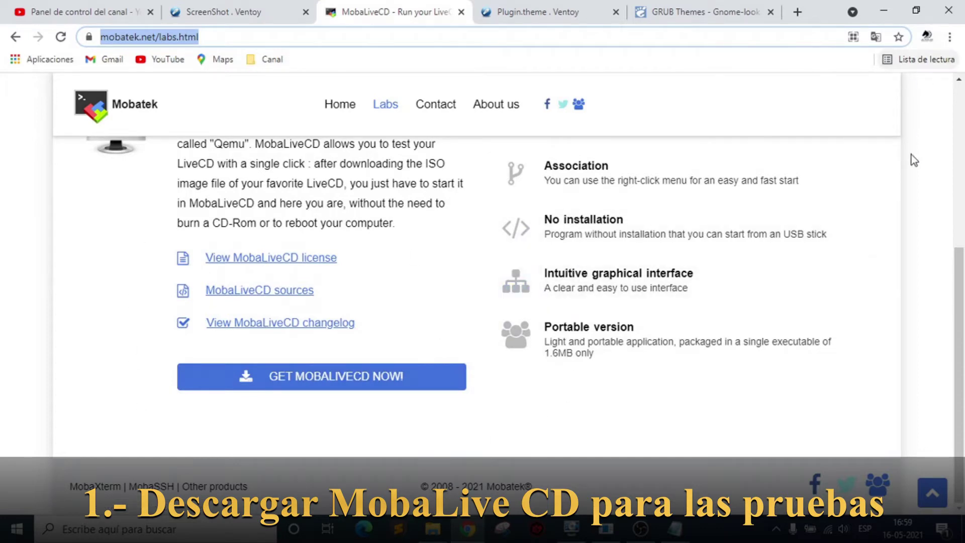
{"action": "scroll", "coordinate": [901, 249], "scroll_direction": "up", "scroll_amount": 2}
{"action": "scroll", "coordinate": [900, 249], "scroll_direction": "up", "scroll_amount": 3}
{"action": "scroll", "coordinate": [927, 287], "scroll_direction": "down", "scroll_amount": 3}
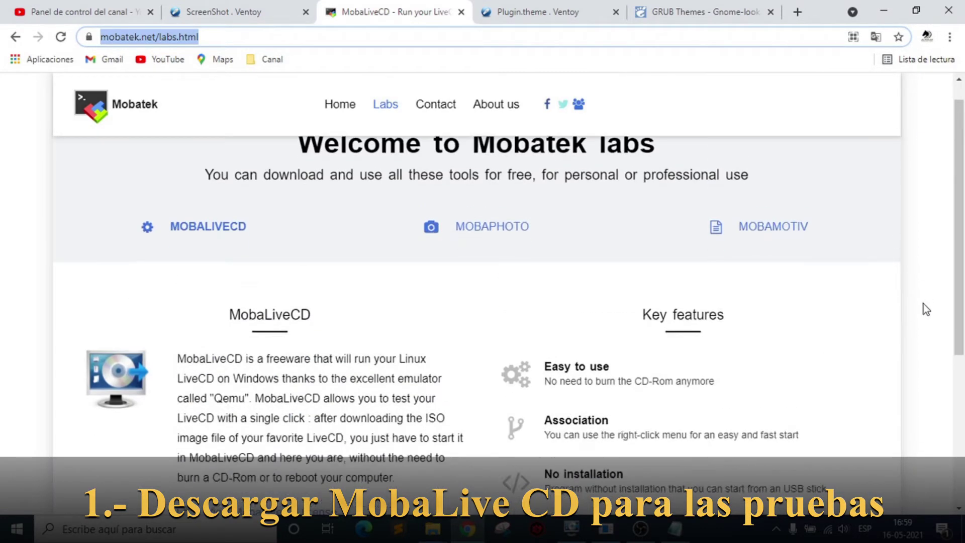
{"action": "scroll", "coordinate": [924, 303], "scroll_direction": "down", "scroll_amount": 3}
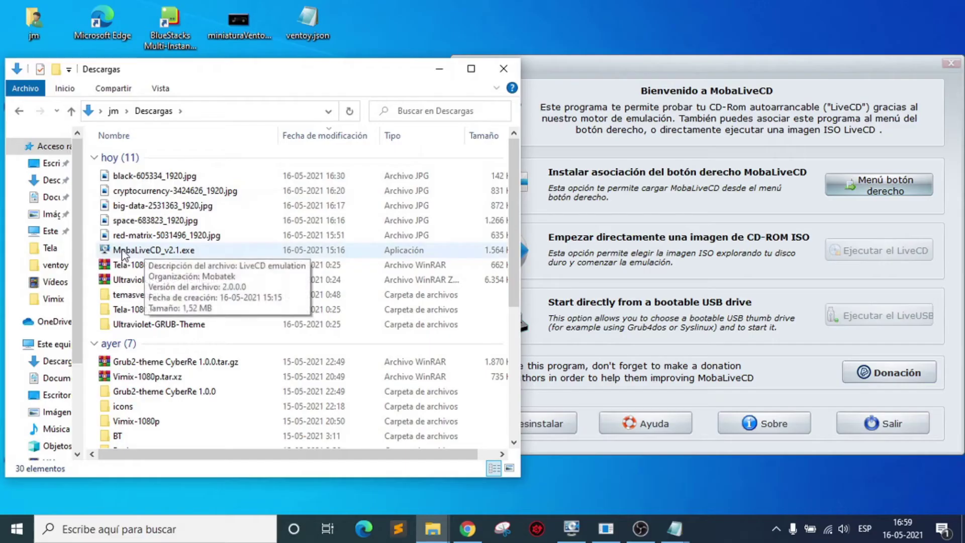
Check the run-as-administrator option for MobaLiveCD_v2.1.exe in the Downloads folder, dismiss it and close the folder window.
{"action": "left_click", "coordinate": [124, 251]}
{"action": "right_click", "coordinate": [124, 251]}
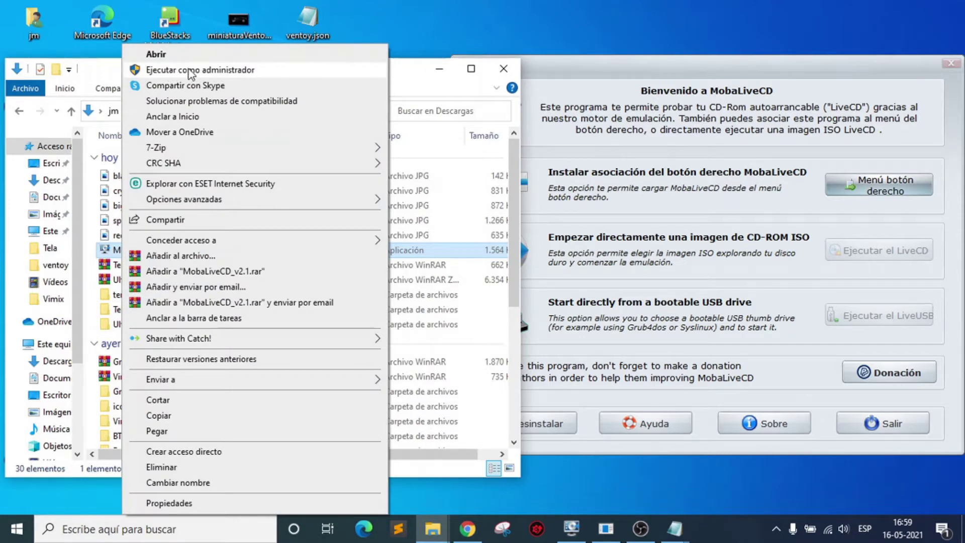
{"action": "left_click", "coordinate": [477, 18]}
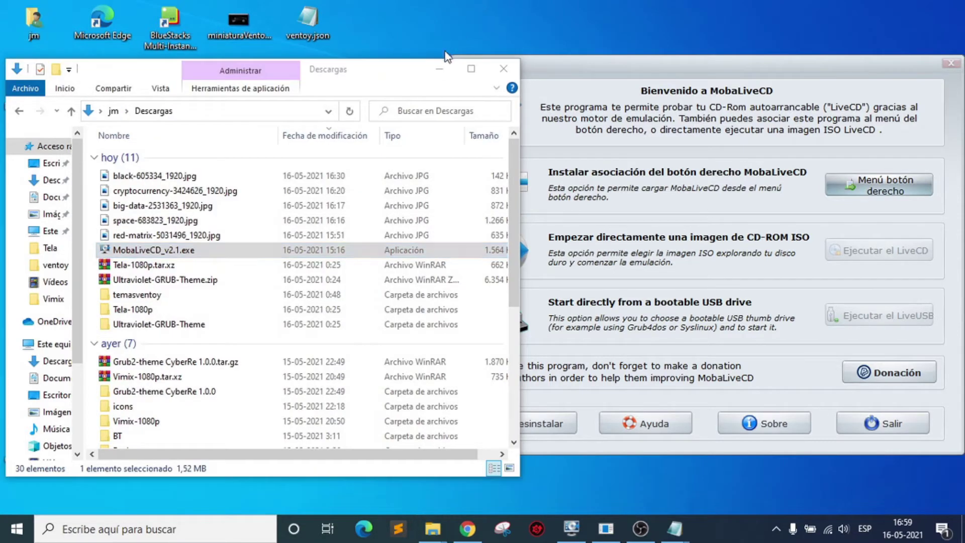
{"action": "left_click", "coordinate": [503, 68]}
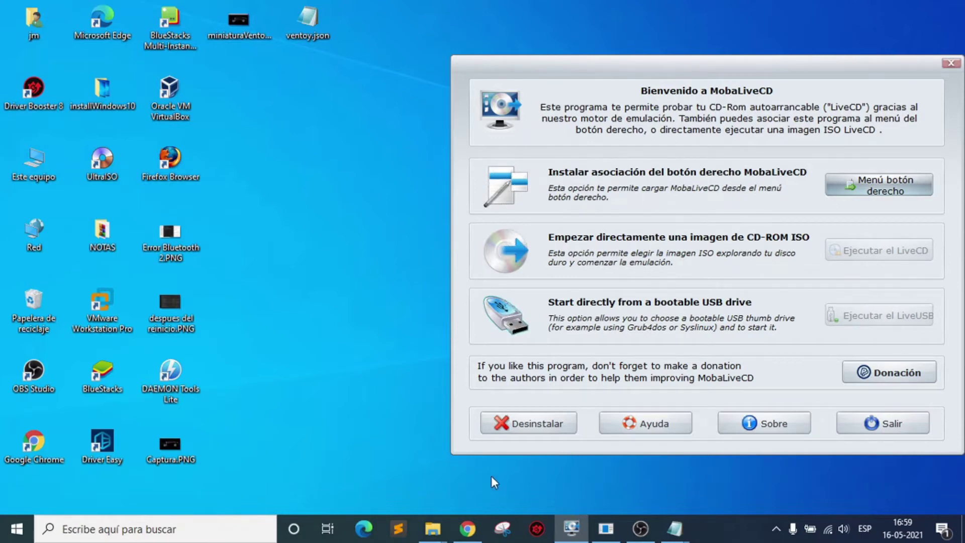
Switch back to Chrome and bring up the Ventoy Theme Plugin page with its link to GRUB themes.
{"action": "left_click", "coordinate": [467, 528]}
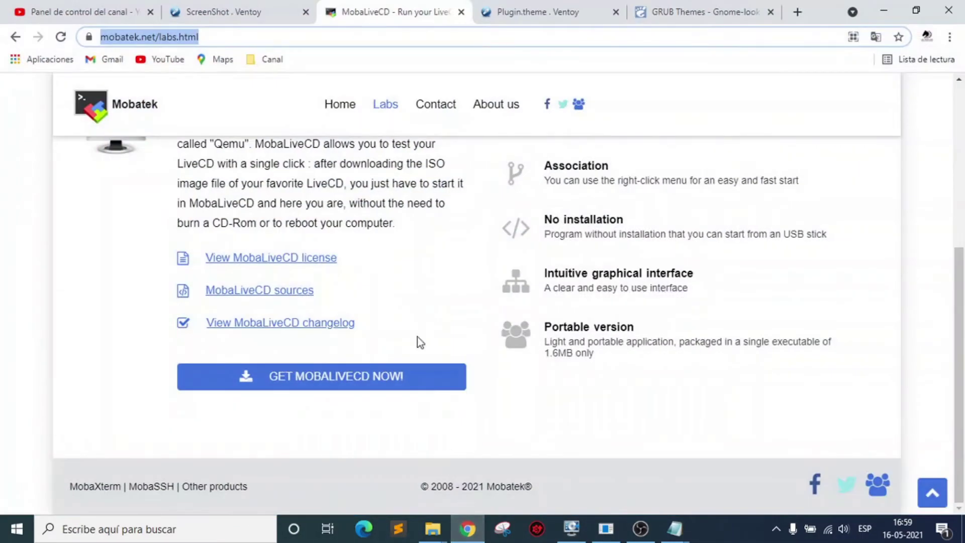
{"action": "left_click", "coordinate": [263, 9]}
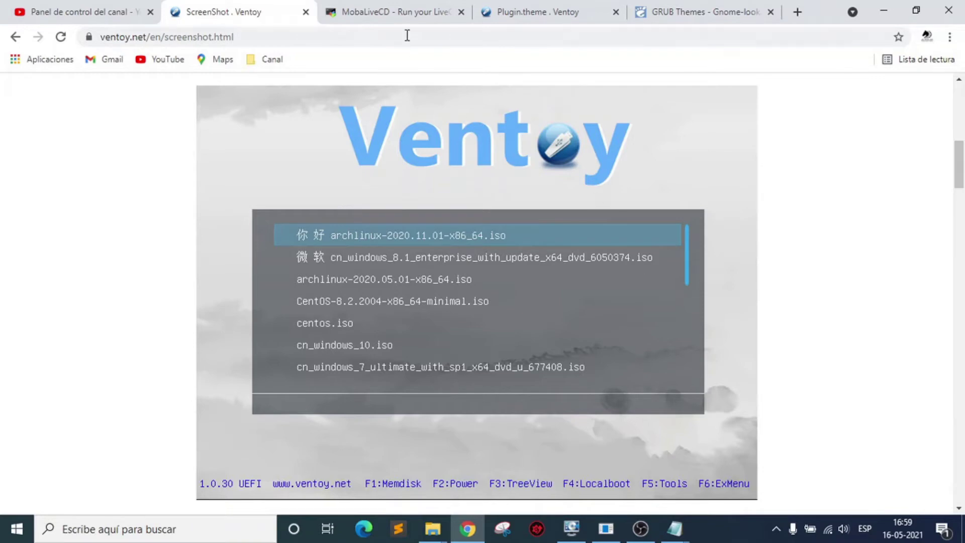
{"action": "left_click", "coordinate": [375, 11]}
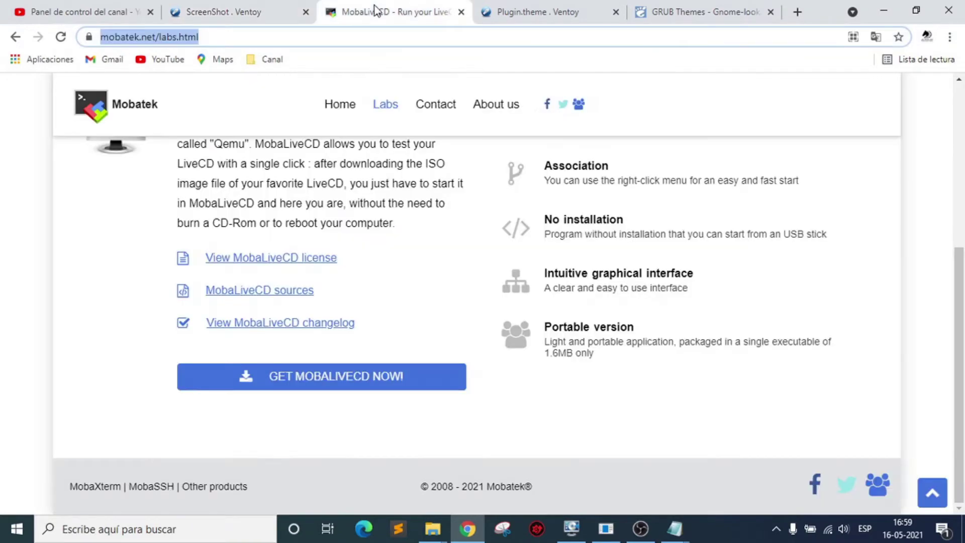
{"action": "left_click", "coordinate": [542, 19]}
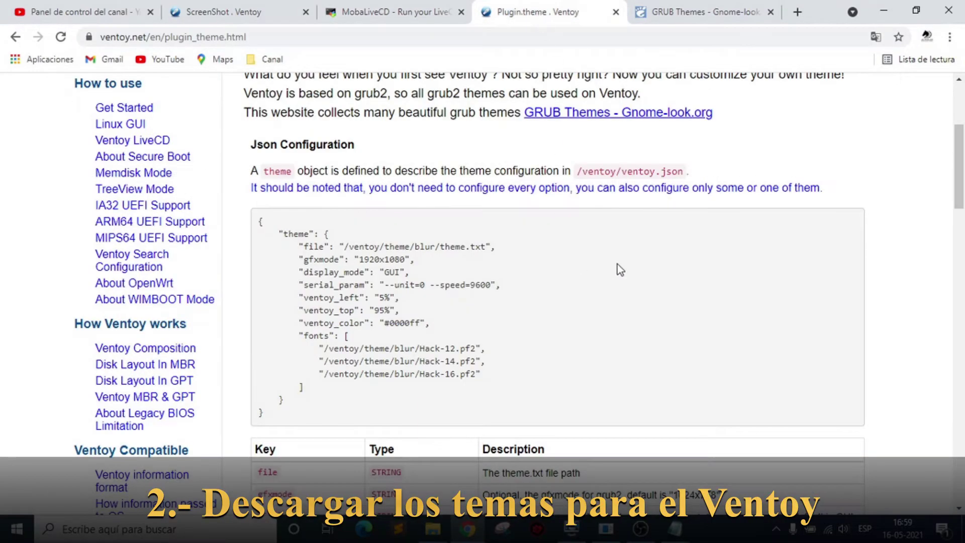
{"action": "scroll", "coordinate": [657, 240], "scroll_direction": "up", "scroll_amount": 4}
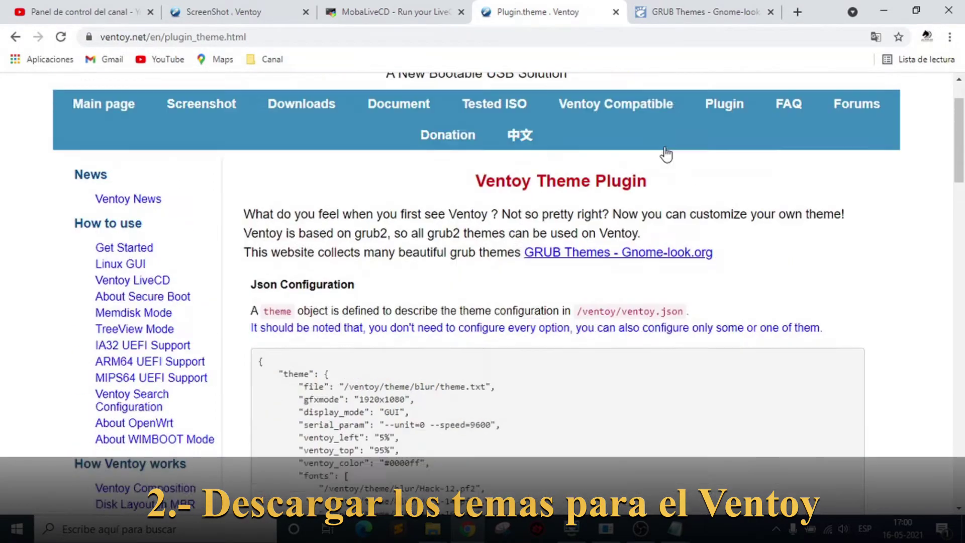
Show the GRUB Themes category on Gnome-look sorted by rating and examine the top-rated themes.
{"action": "left_click", "coordinate": [701, 15]}
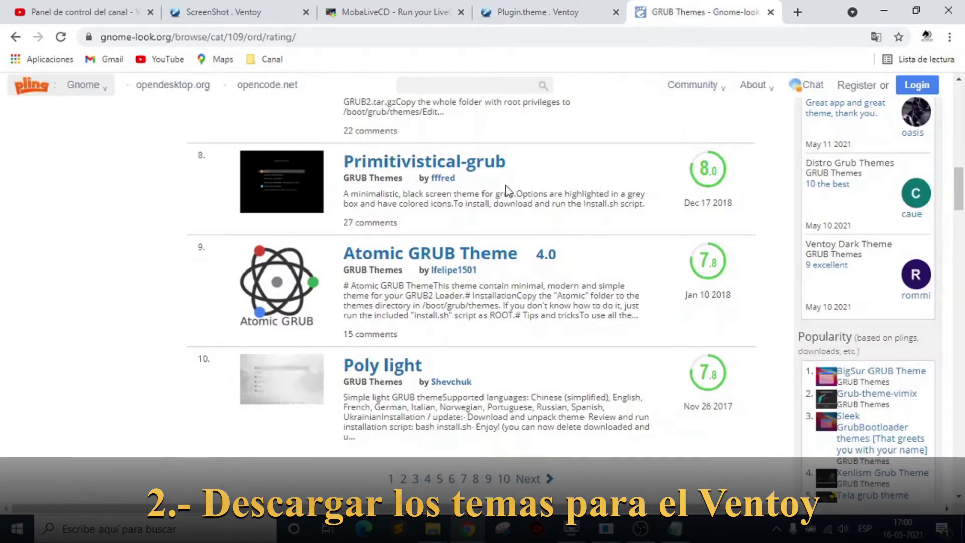
{"action": "scroll", "coordinate": [352, 185], "scroll_direction": "up", "scroll_amount": 6}
{"action": "scroll", "coordinate": [351, 185], "scroll_direction": "up", "scroll_amount": 6}
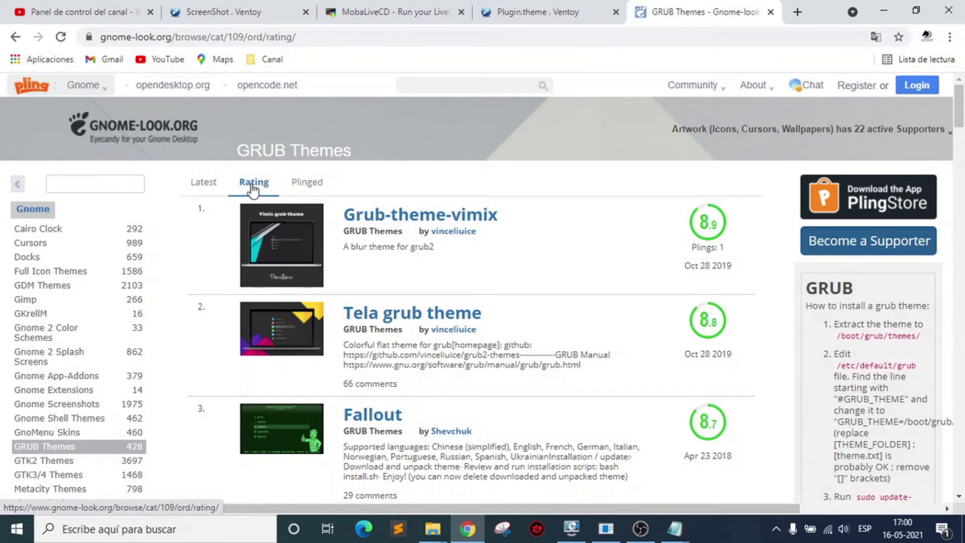
{"action": "left_click", "coordinate": [254, 187]}
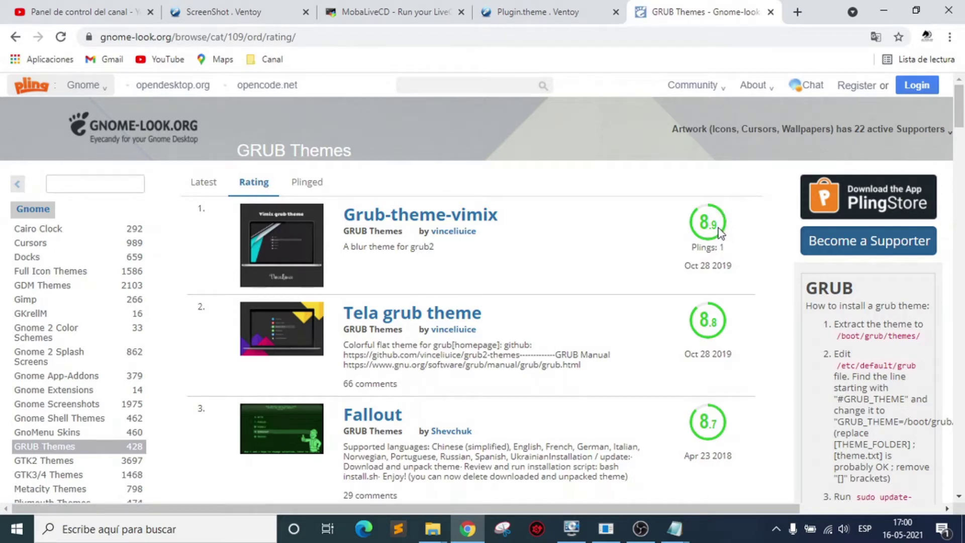
{"action": "scroll", "coordinate": [739, 302], "scroll_direction": "down", "scroll_amount": 8}
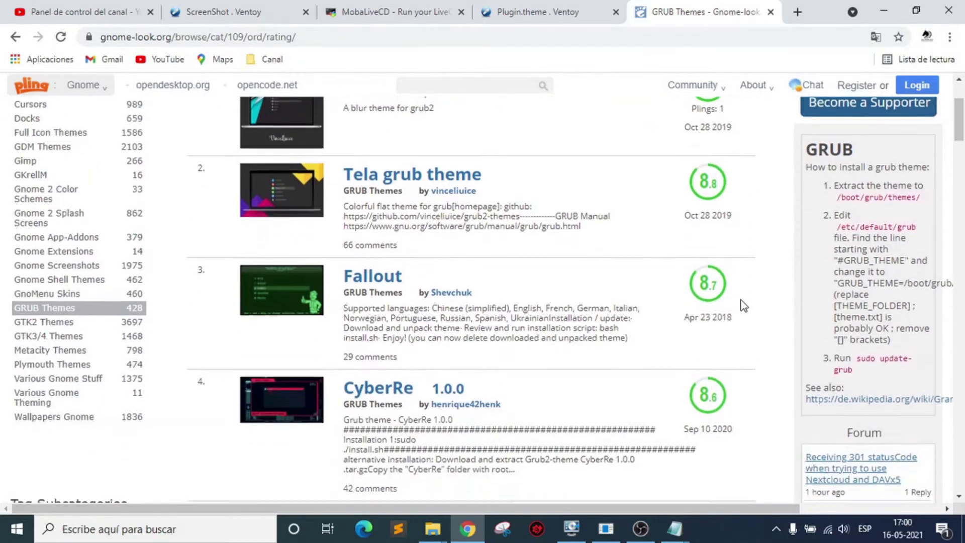
{"action": "scroll", "coordinate": [744, 293], "scroll_direction": "up", "scroll_amount": 8}
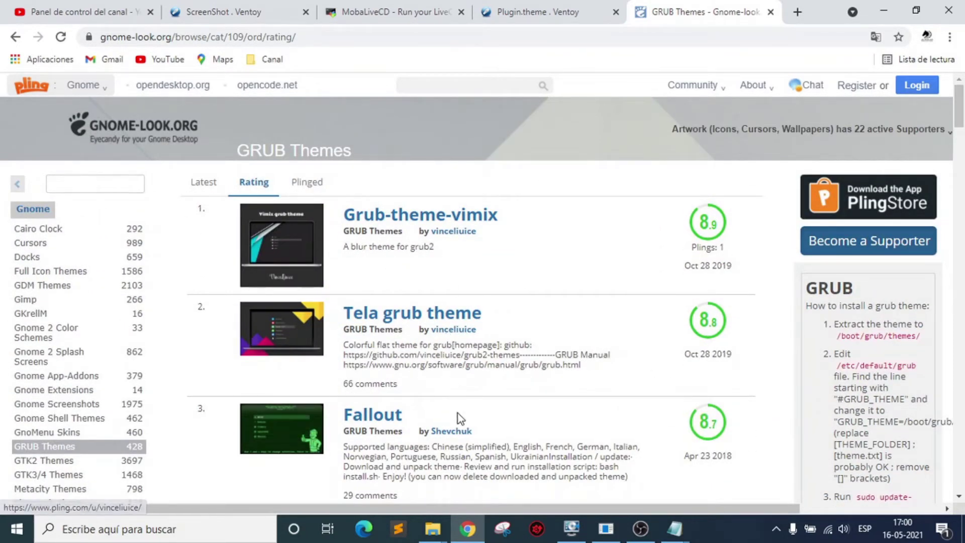
{"action": "scroll", "coordinate": [512, 312], "scroll_direction": "down", "scroll_amount": 7}
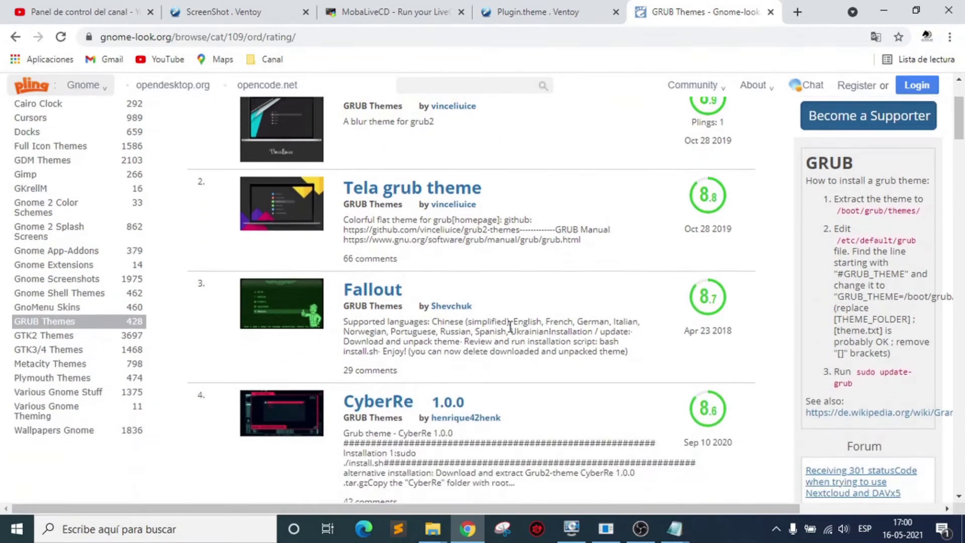
{"action": "scroll", "coordinate": [327, 377], "scroll_direction": "down", "scroll_amount": 8}
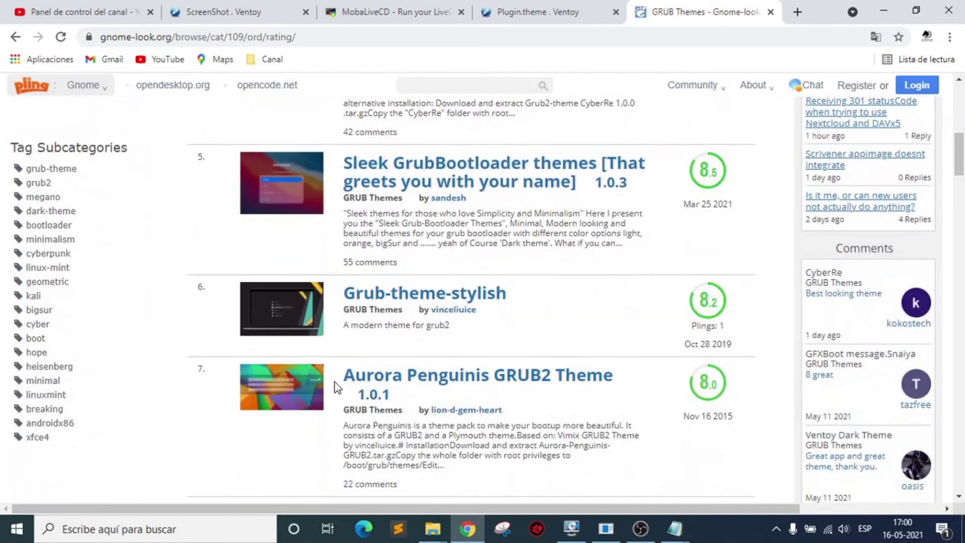
{"action": "scroll", "coordinate": [337, 387], "scroll_direction": "up", "scroll_amount": 5}
{"action": "scroll", "coordinate": [351, 311], "scroll_direction": "up", "scroll_amount": 10}
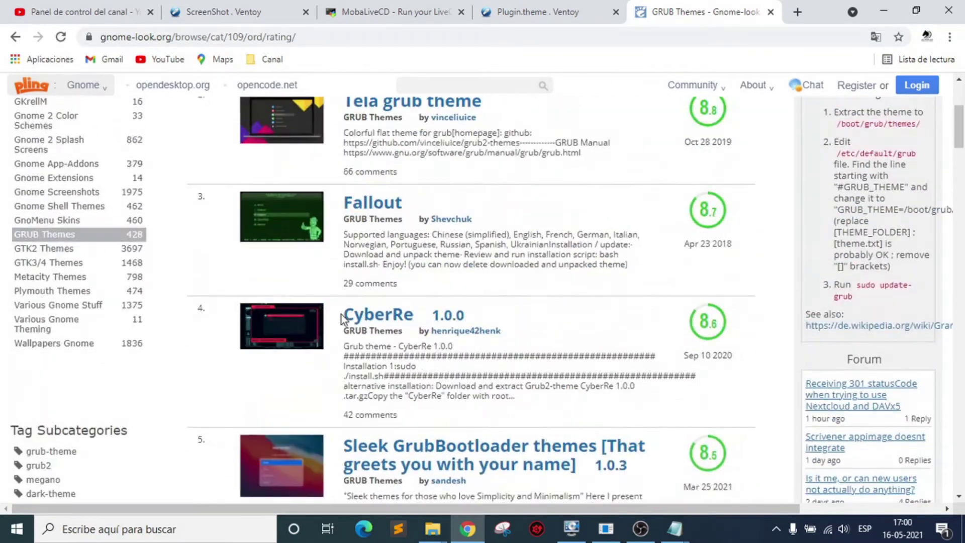
Open the Grub-theme-vimix product page and display its list of downloadable files.
{"action": "left_click", "coordinate": [379, 219]}
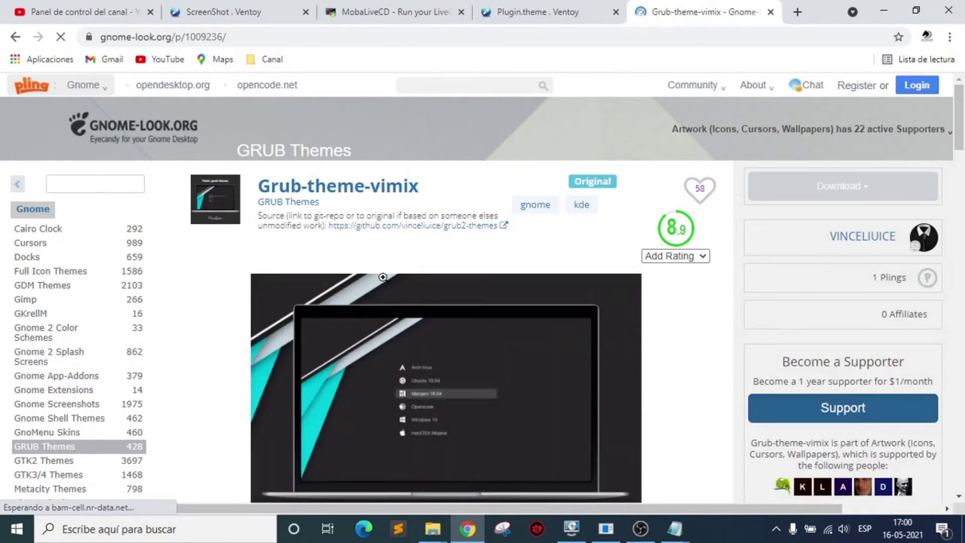
{"action": "scroll", "coordinate": [387, 288], "scroll_direction": "down", "scroll_amount": 7}
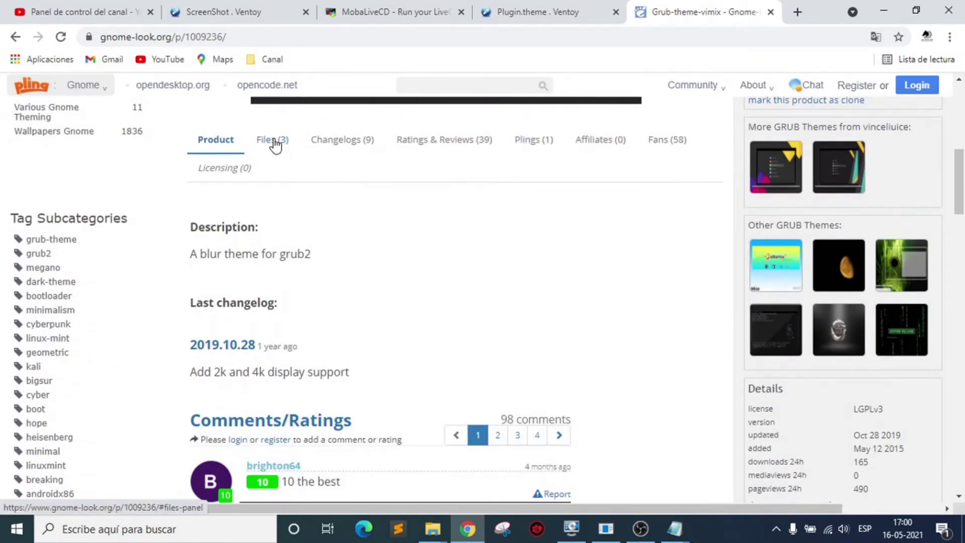
{"action": "left_click", "coordinate": [272, 141]}
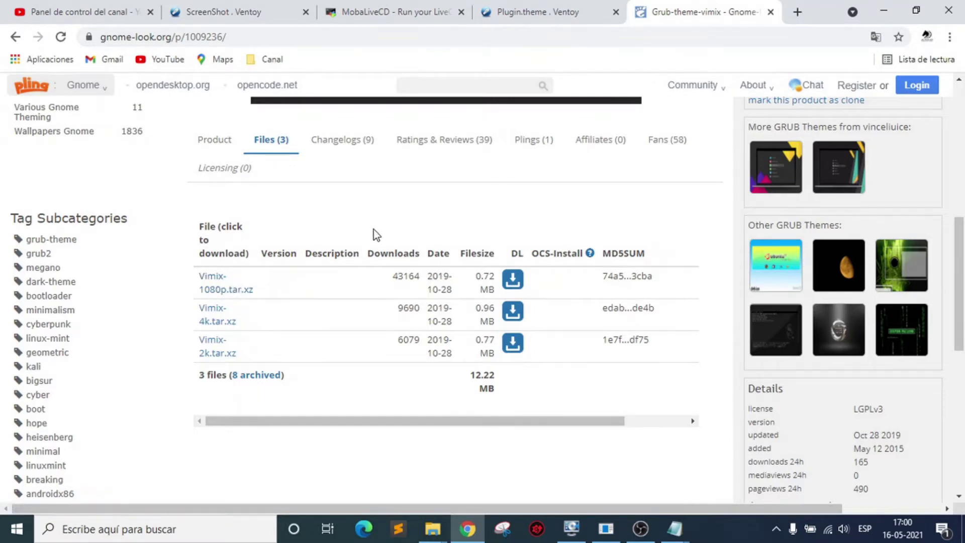
Revisit the Ventoy Theme Plugin page and go back from the Grub-theme-vimix page to the theme list.
{"action": "scroll", "coordinate": [364, 233], "scroll_direction": "up", "scroll_amount": 10}
{"action": "left_click", "coordinate": [534, 13]}
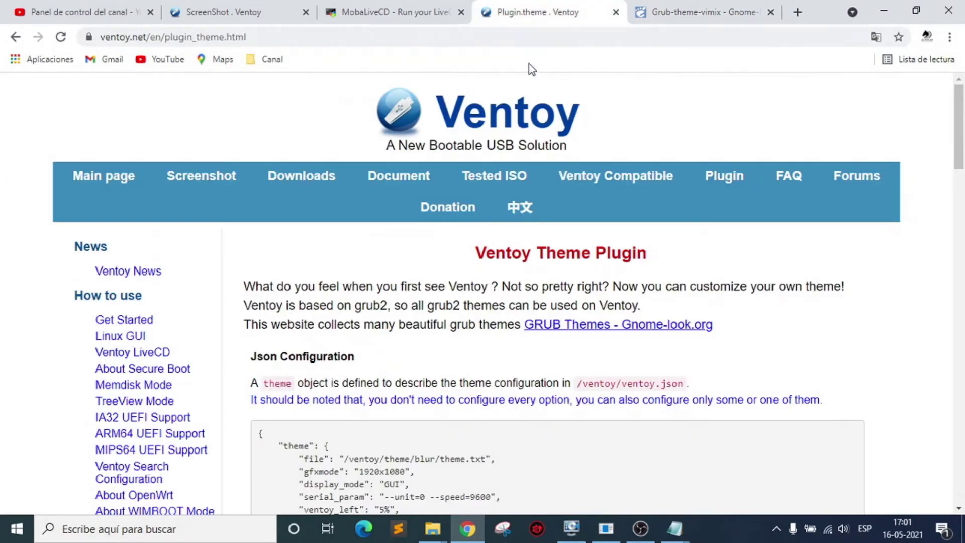
{"action": "left_click", "coordinate": [661, 14]}
{"action": "left_click", "coordinate": [16, 37]}
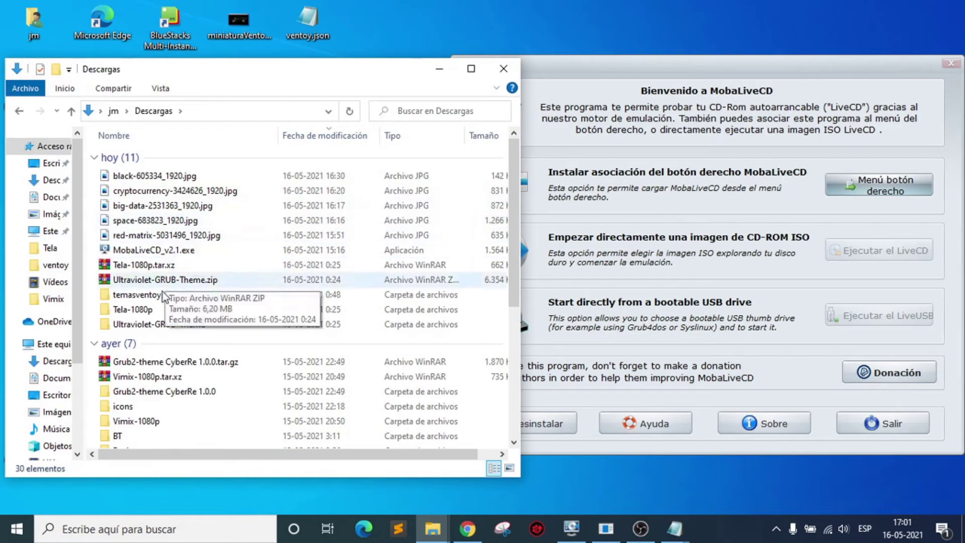
Locate the downloaded theme archives Ultraviolet-GRUB-Theme.zip and Vimix-1080p.tar.xz in the Downloads folder.
{"action": "left_click", "coordinate": [129, 282]}
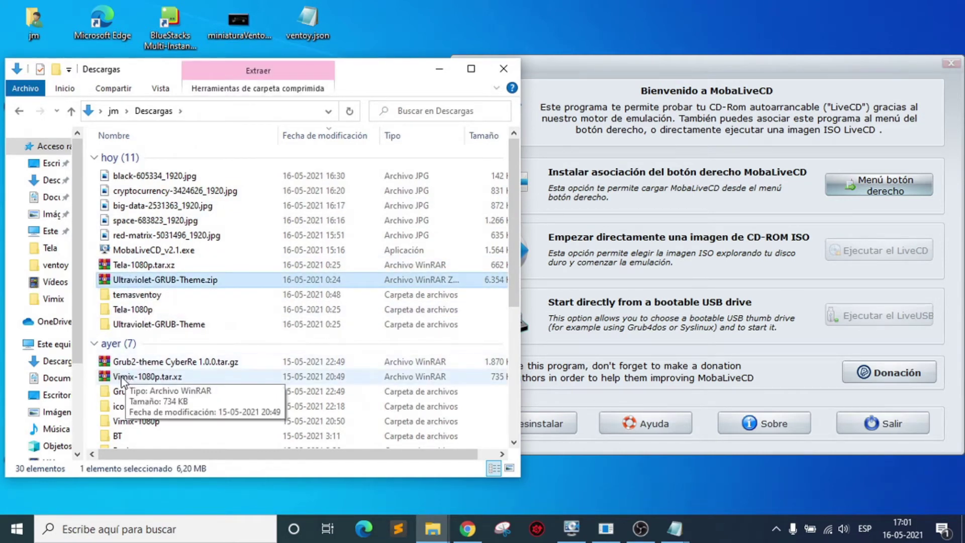
{"action": "left_click", "coordinate": [123, 378]}
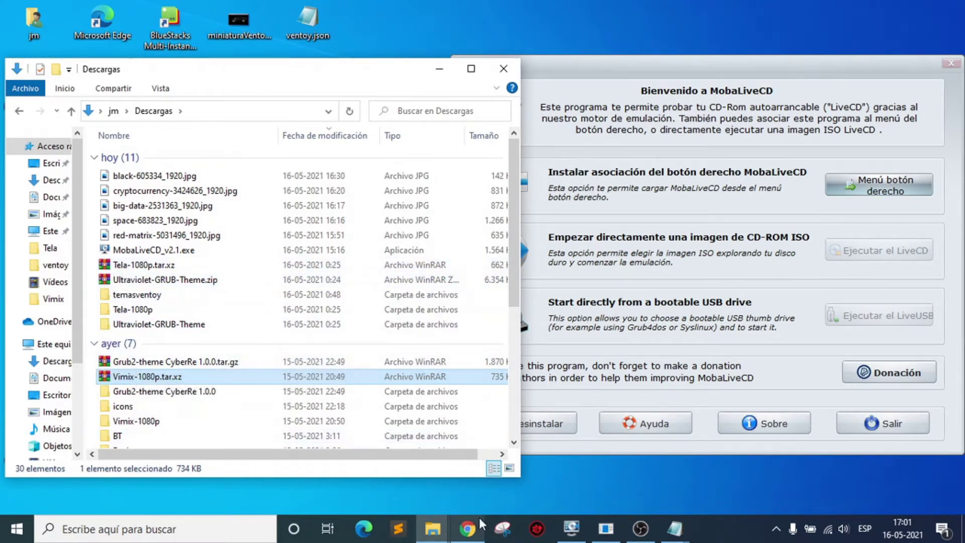
{"action": "left_click", "coordinate": [432, 531]}
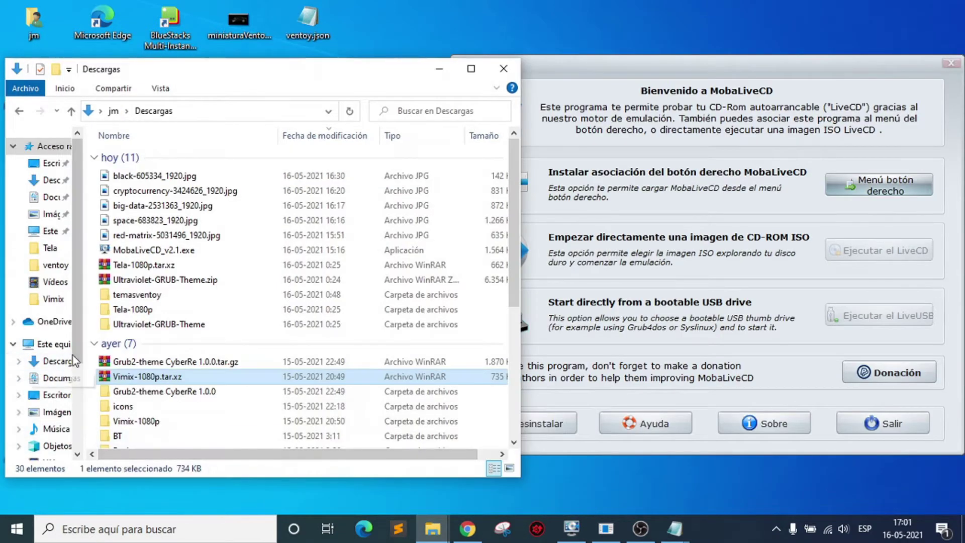
Open the Ventoy (J:) drive in File Explorer and move its window aside to uncover the desktop icons.
{"action": "left_click_drag", "start_coordinate": [76, 354], "coordinate": [74, 420]}
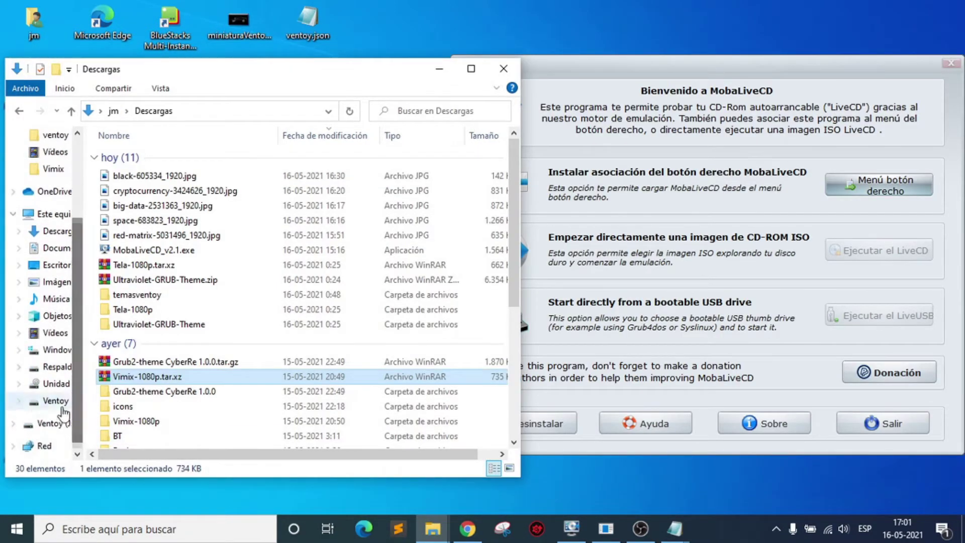
{"action": "left_click", "coordinate": [69, 401]}
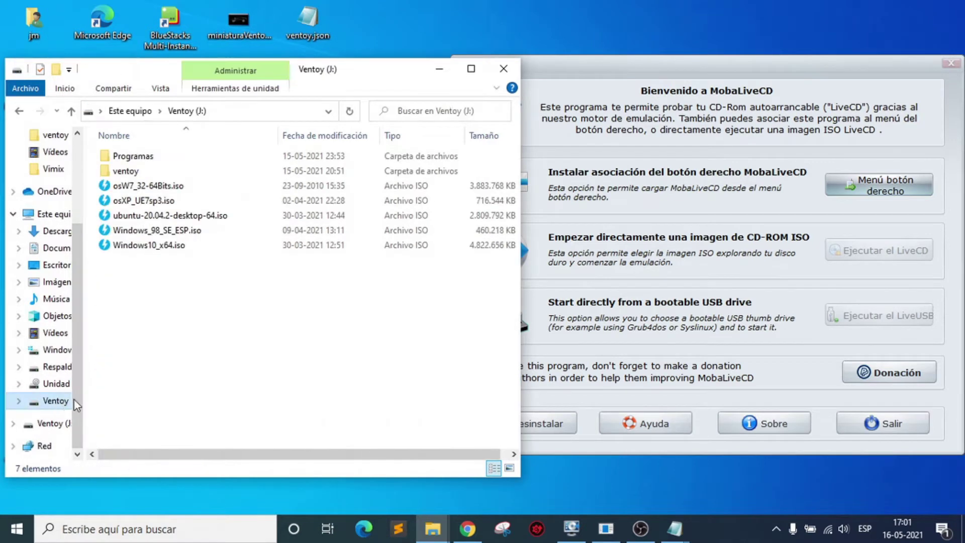
{"action": "left_click_drag", "start_coordinate": [153, 72], "coordinate": [568, 73]}
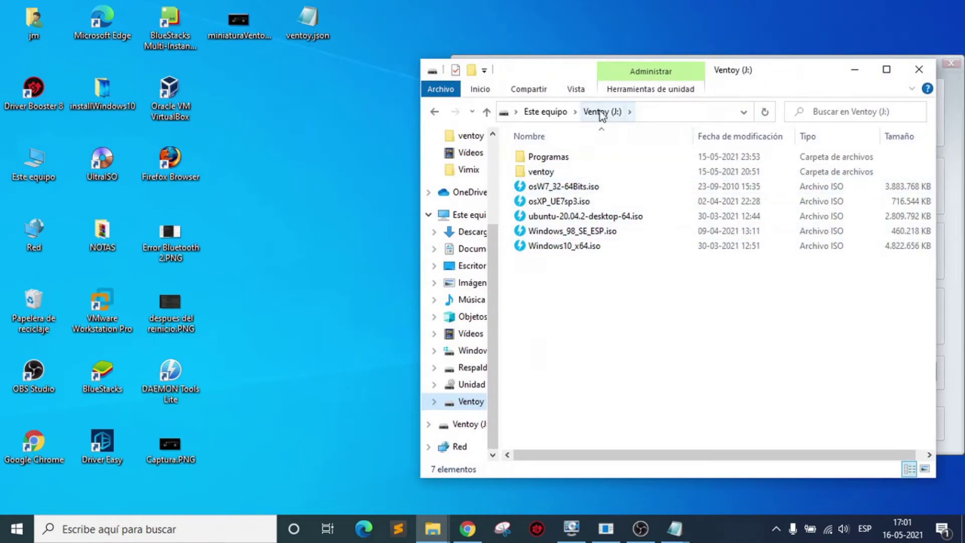
{"action": "left_click", "coordinate": [355, 314]}
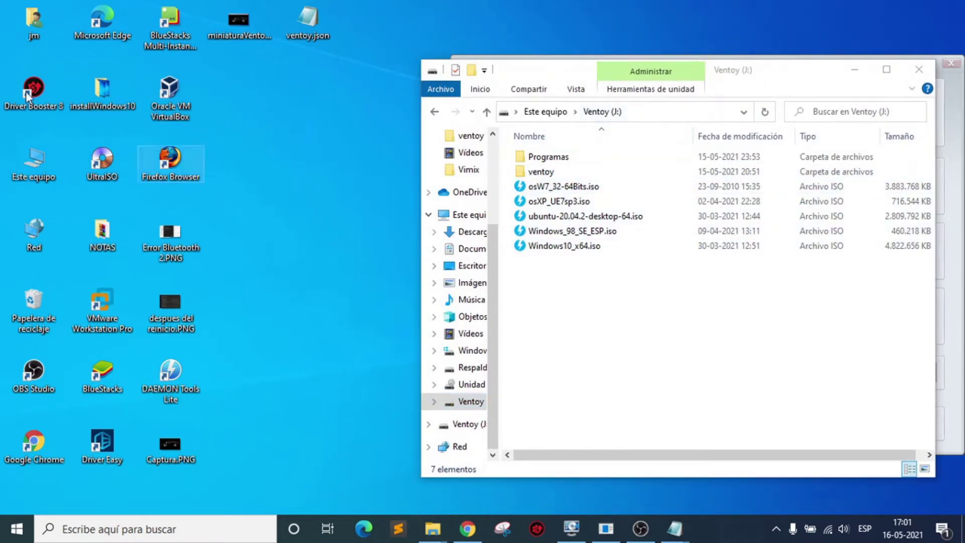
Open the Downloads folder from the user's profile folder, placing its window beside the Ventoy (J:) window.
{"action": "double_click", "coordinate": [33, 15]}
{"action": "left_click", "coordinate": [755, 176]}
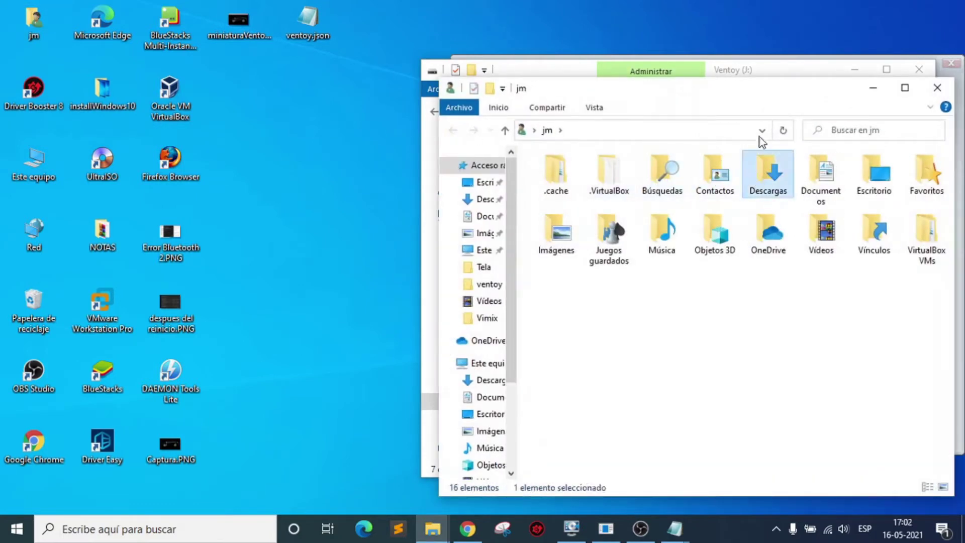
{"action": "left_click_drag", "start_coordinate": [759, 93], "coordinate": [311, 82]}
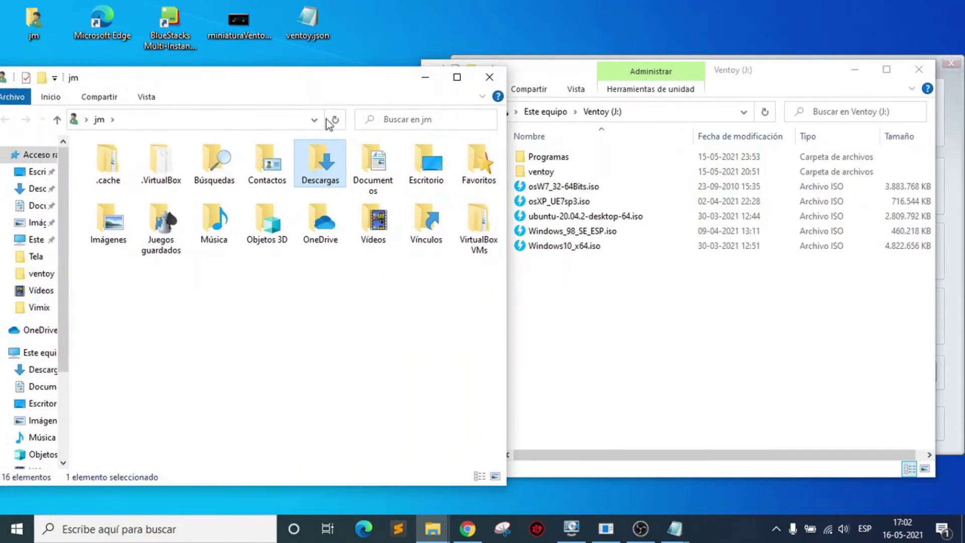
{"action": "double_click", "coordinate": [322, 150]}
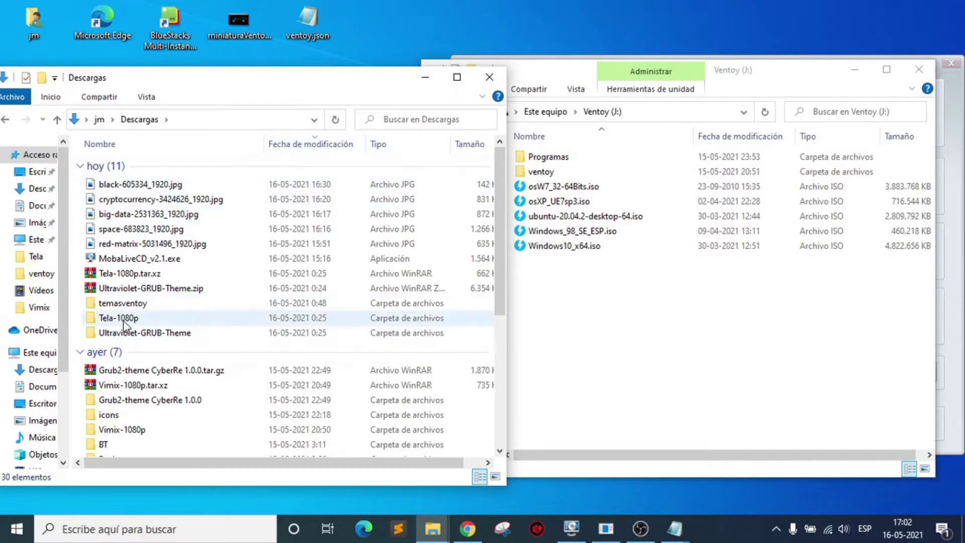
Examine the extraction options available for Ultraviolet-GRUB-Theme.zip in the Downloads folder without extracting it.
{"action": "scroll", "coordinate": [123, 321], "scroll_direction": "down", "scroll_amount": 1}
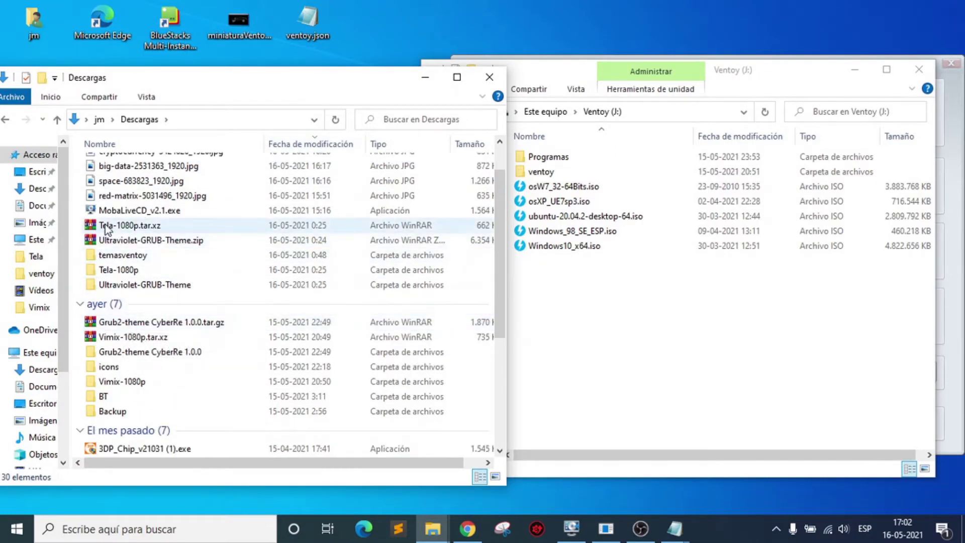
{"action": "left_click", "coordinate": [106, 243]}
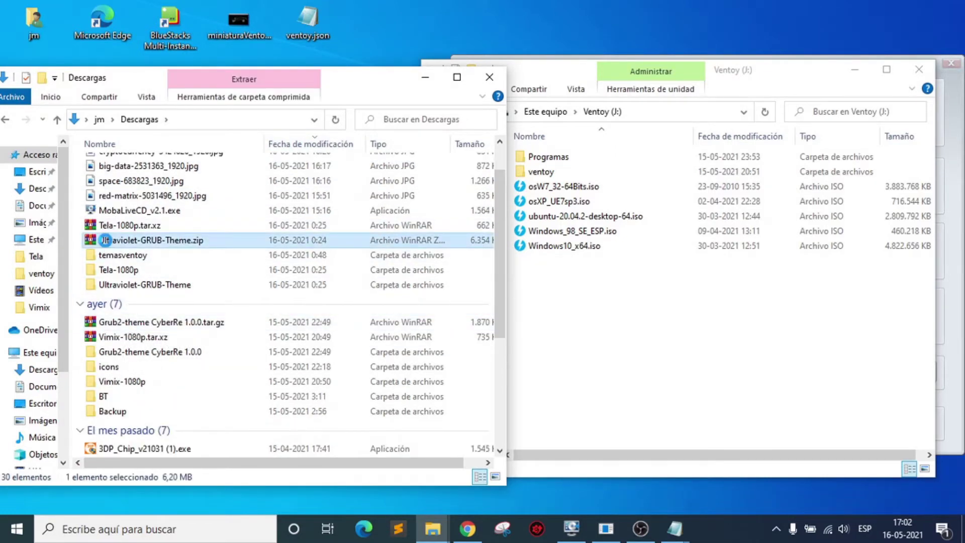
{"action": "right_click", "coordinate": [107, 243]}
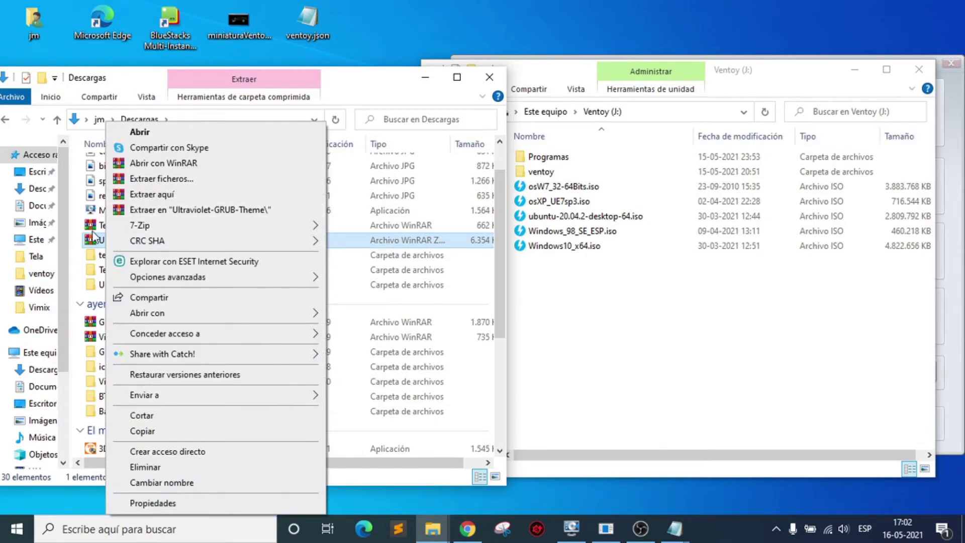
{"action": "left_click", "coordinate": [96, 241]}
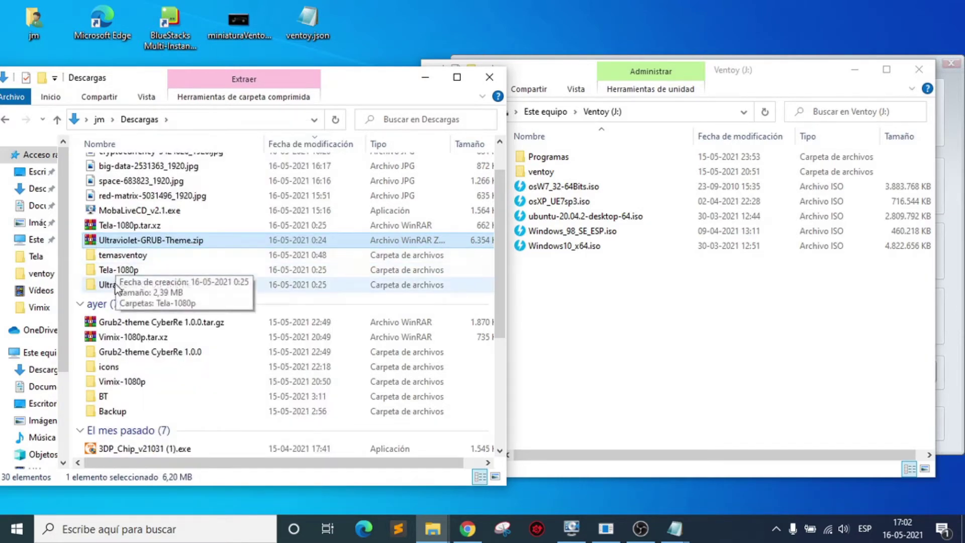
Open the extracted Tela-1080p folder and its inner Tela-1080p folder, and select the Tela theme folder.
{"action": "double_click", "coordinate": [111, 272]}
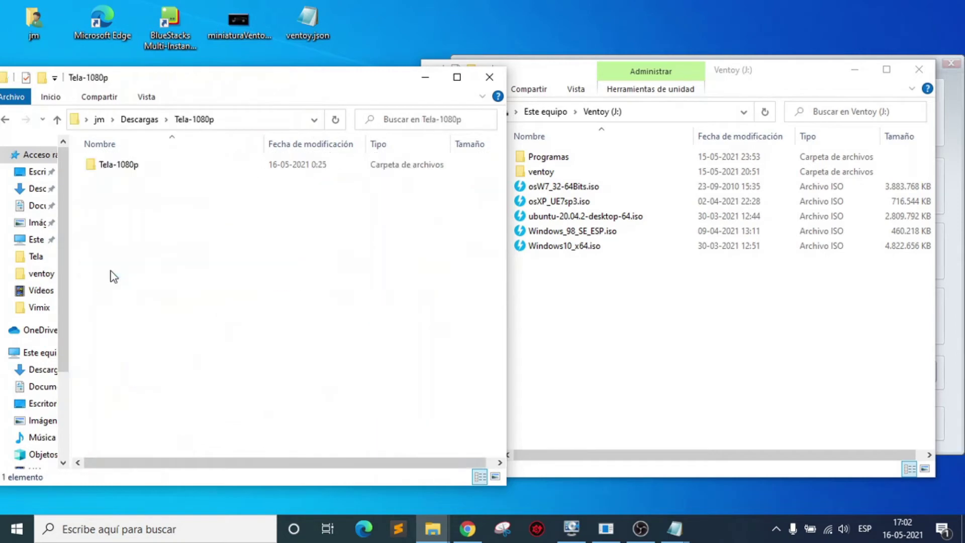
{"action": "left_click", "coordinate": [114, 168]}
{"action": "double_click", "coordinate": [113, 169]}
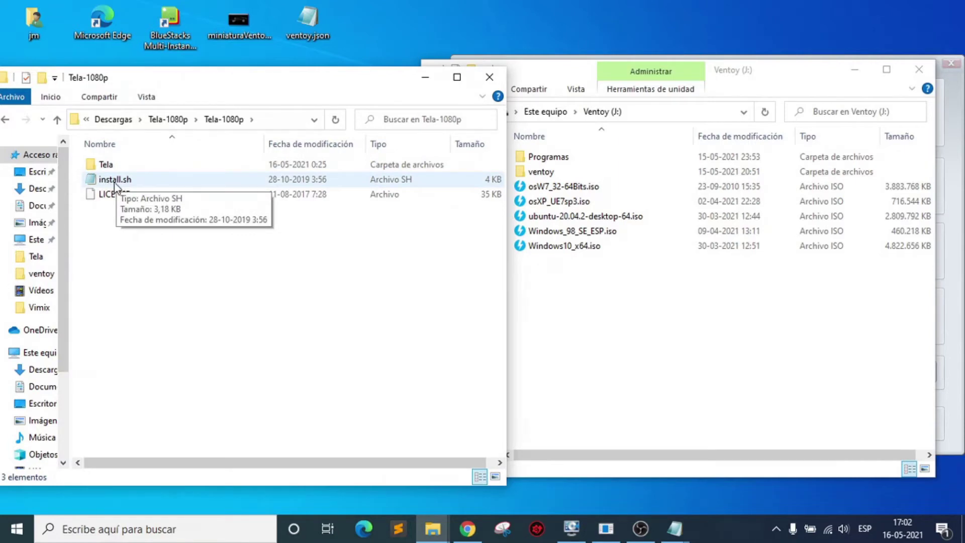
{"action": "left_click", "coordinate": [110, 180]}
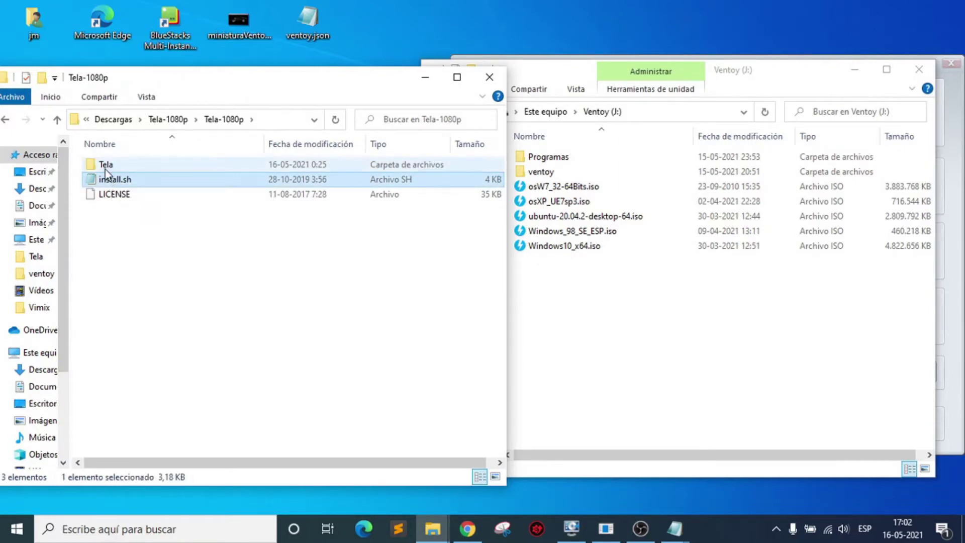
{"action": "left_click", "coordinate": [105, 167]}
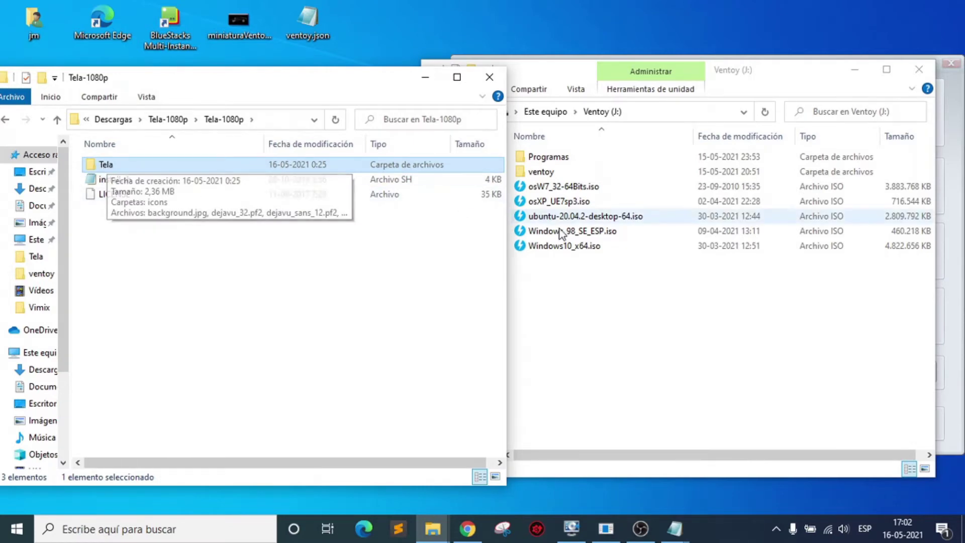
Open the ventoy > themes folder on the Ventoy drive and return the other window to Downloads.
{"action": "left_click", "coordinate": [618, 355]}
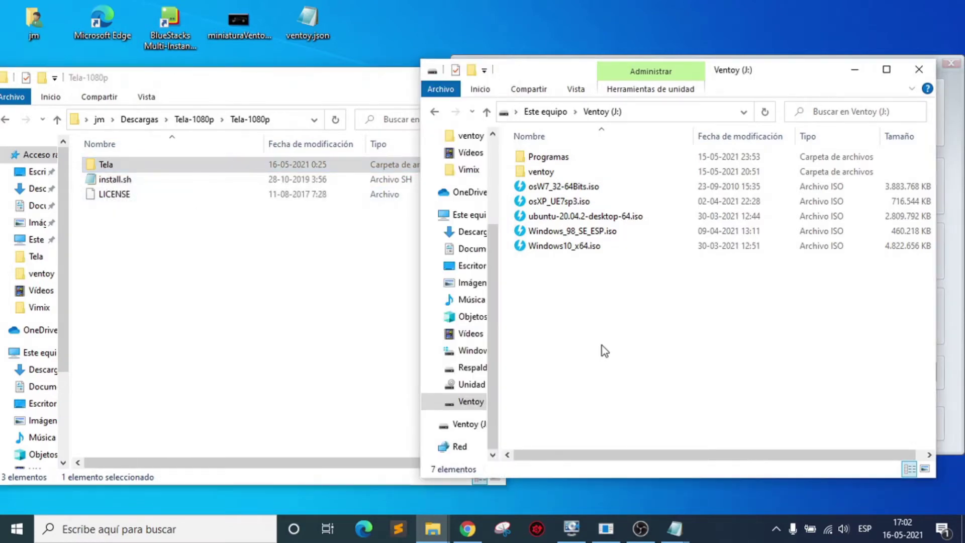
{"action": "double_click", "coordinate": [540, 174]}
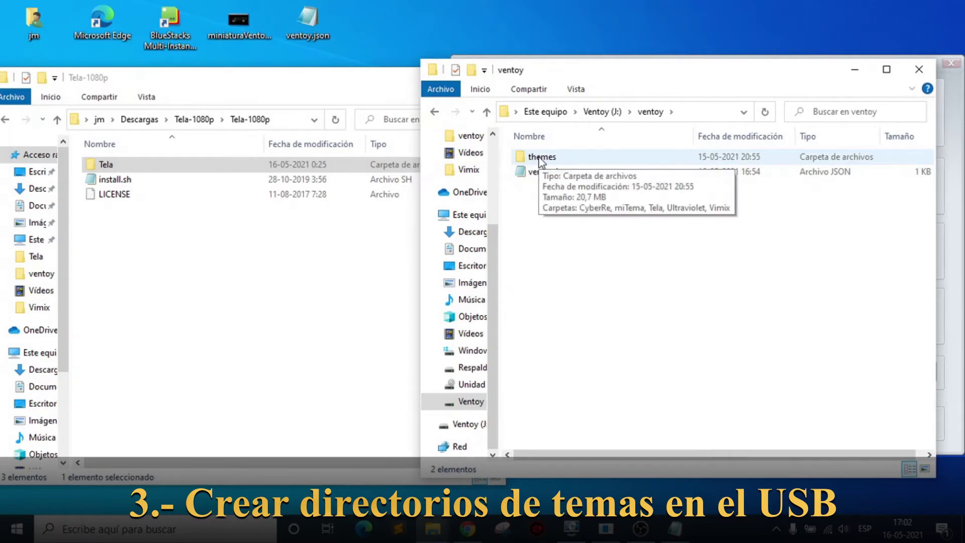
{"action": "double_click", "coordinate": [540, 157]}
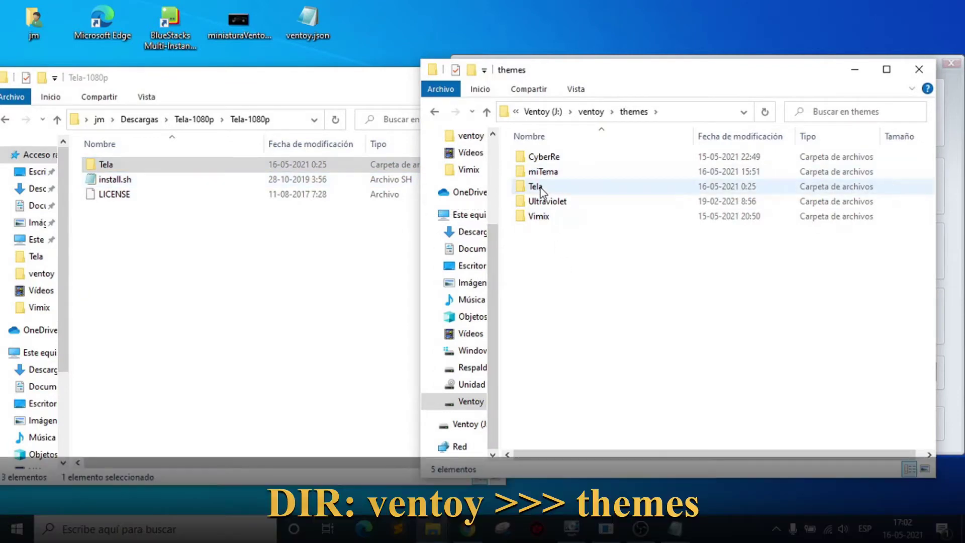
{"action": "left_click", "coordinate": [144, 120]}
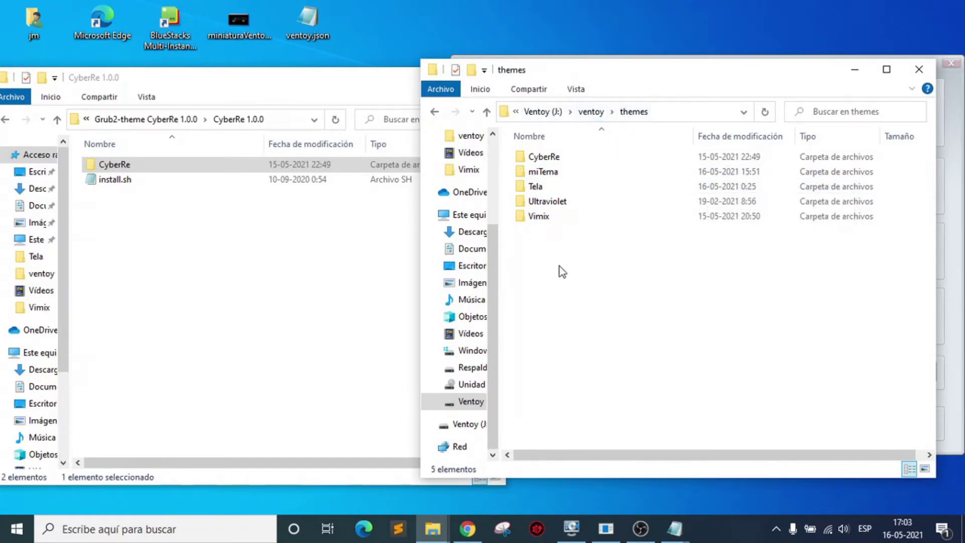
Copy the entire content of ventoy.json in the Ventoy drive's ventoy folder and close the file.
{"action": "left_click", "coordinate": [590, 111]}
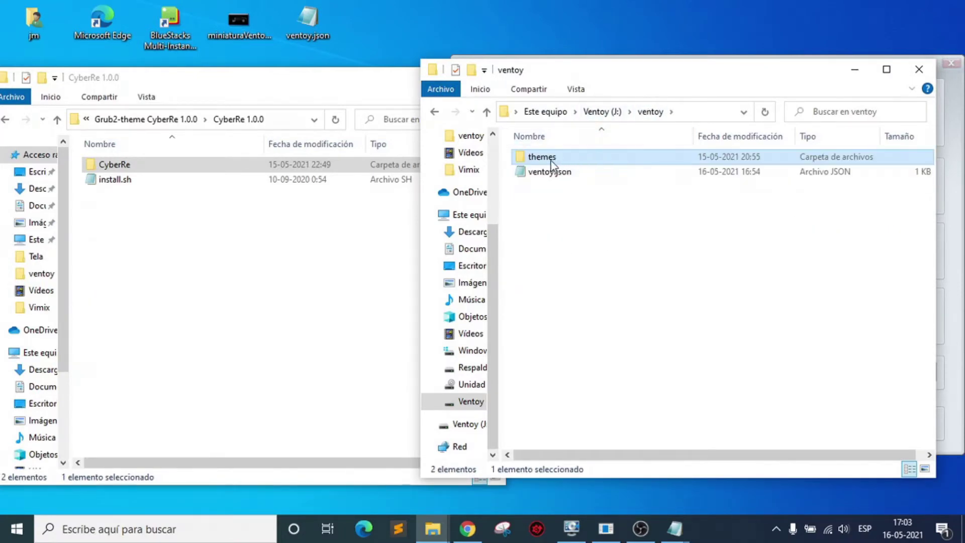
{"action": "left_click", "coordinate": [558, 267]}
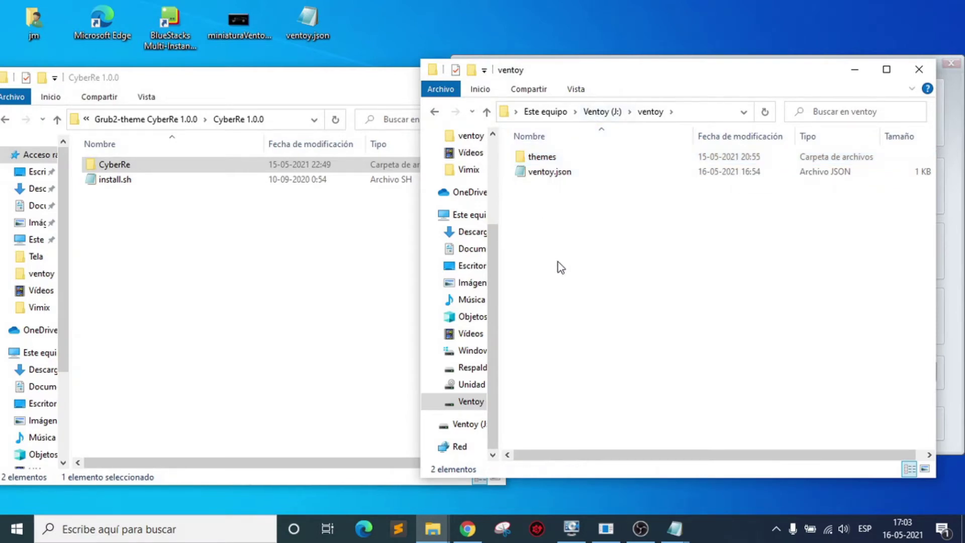
{"action": "left_click", "coordinate": [539, 177]}
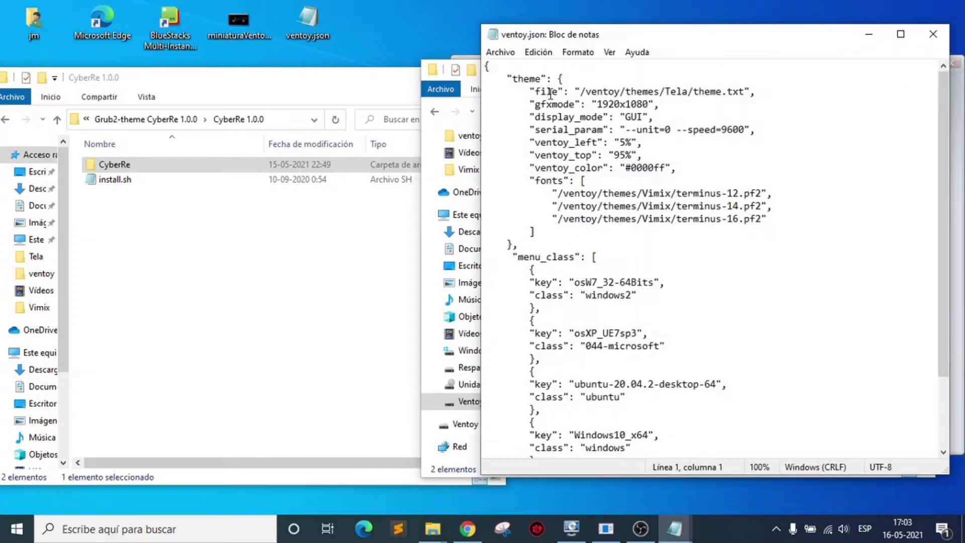
{"action": "left_click_drag", "start_coordinate": [486, 64], "coordinate": [490, 450]}
{"action": "right_click", "coordinate": [573, 265]}
{"action": "left_click", "coordinate": [618, 316]}
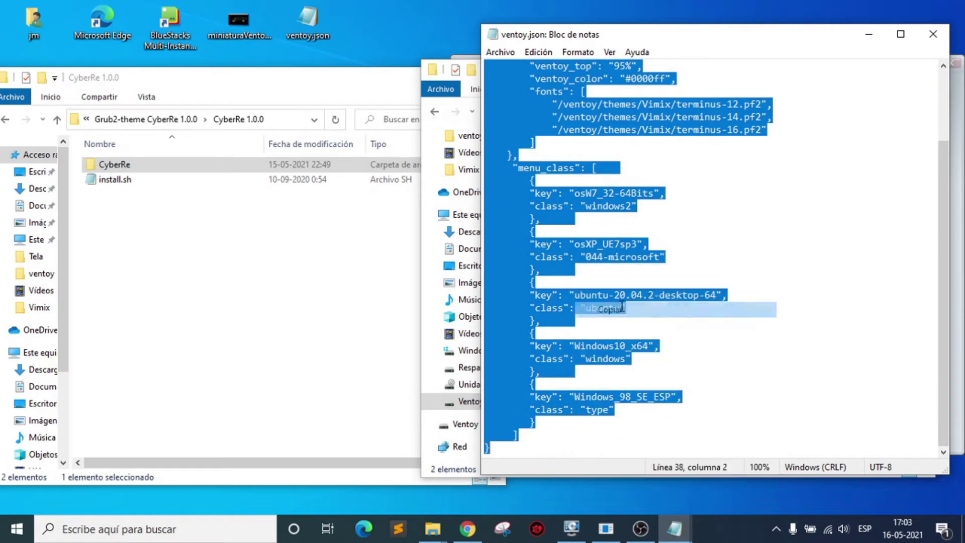
{"action": "left_click", "coordinate": [933, 34]}
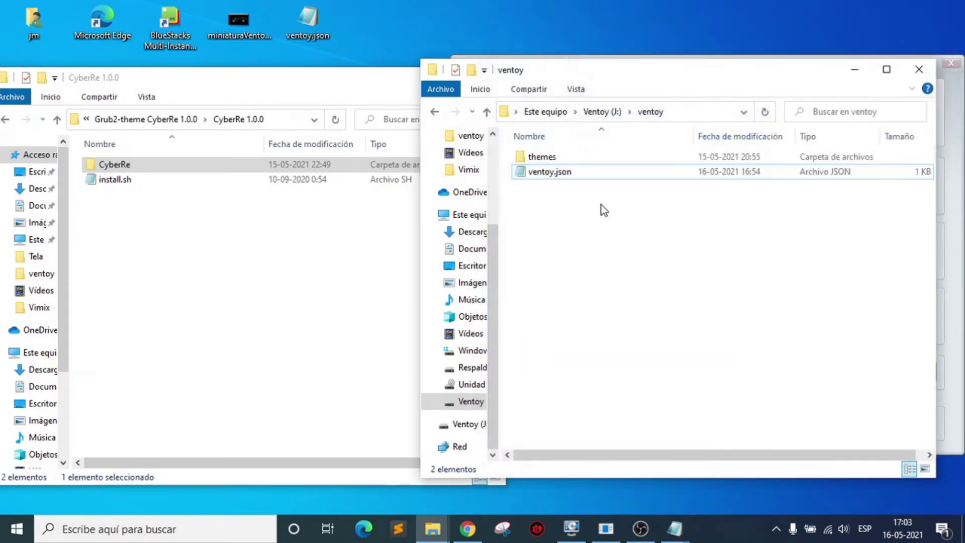
Delete the existing ventoy.json file from the Ventoy drive's ventoy folder.
{"action": "right_click", "coordinate": [553, 171]}
{"action": "left_click", "coordinate": [591, 466]}
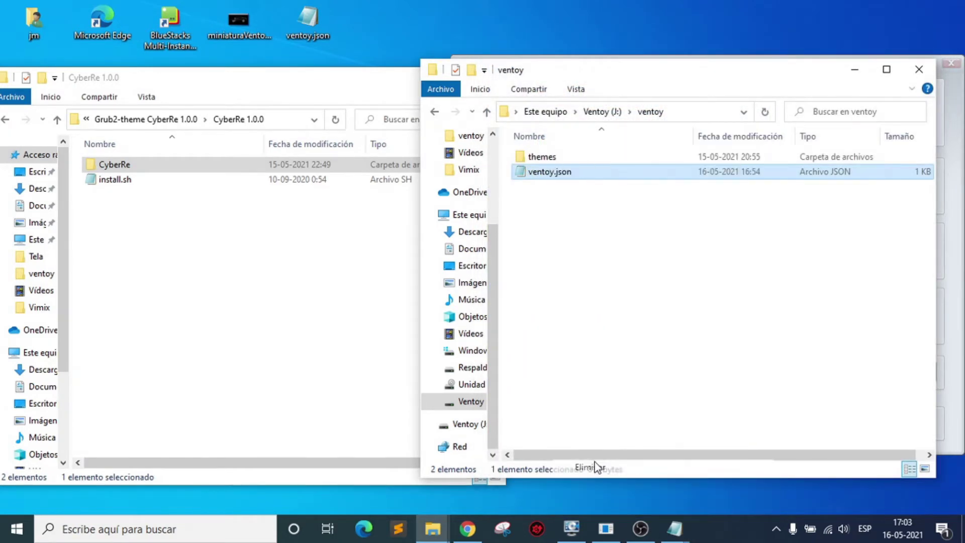
{"action": "left_click", "coordinate": [554, 320]}
Create a new text document in the ventoy folder and name it ventoy.json, accepting the extension change.
{"action": "right_click", "coordinate": [568, 275]}
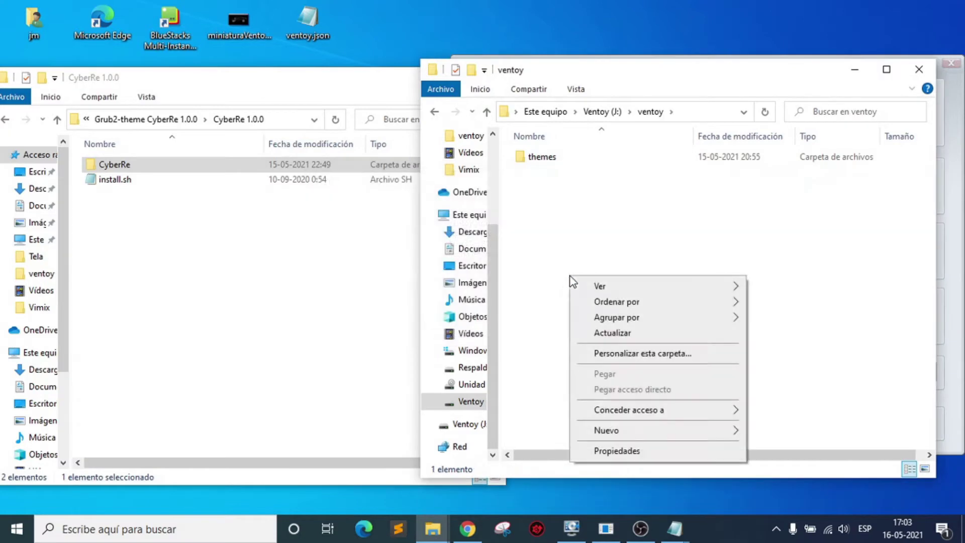
{"action": "left_click", "coordinate": [565, 262]}
{"action": "right_click", "coordinate": [546, 221]}
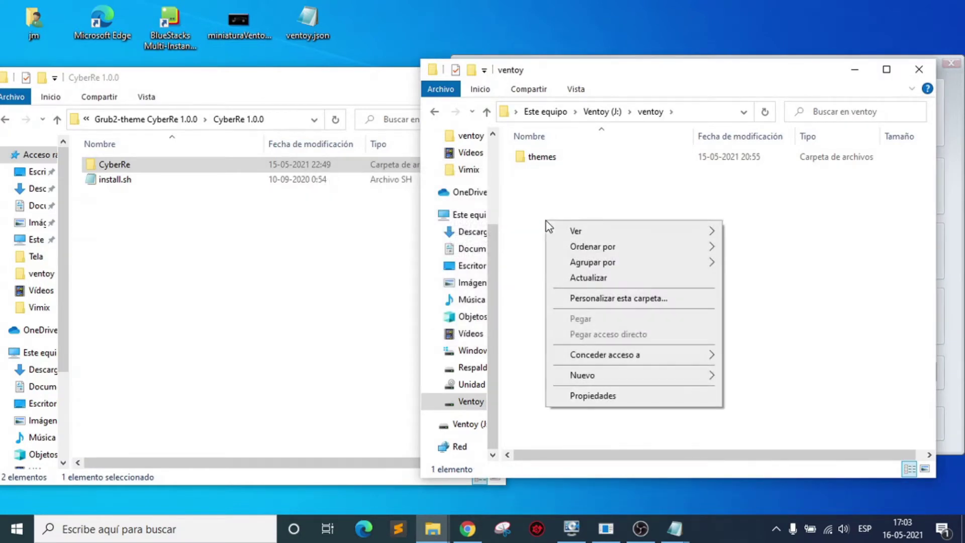
{"action": "mouse_move", "coordinate": [602, 376]}
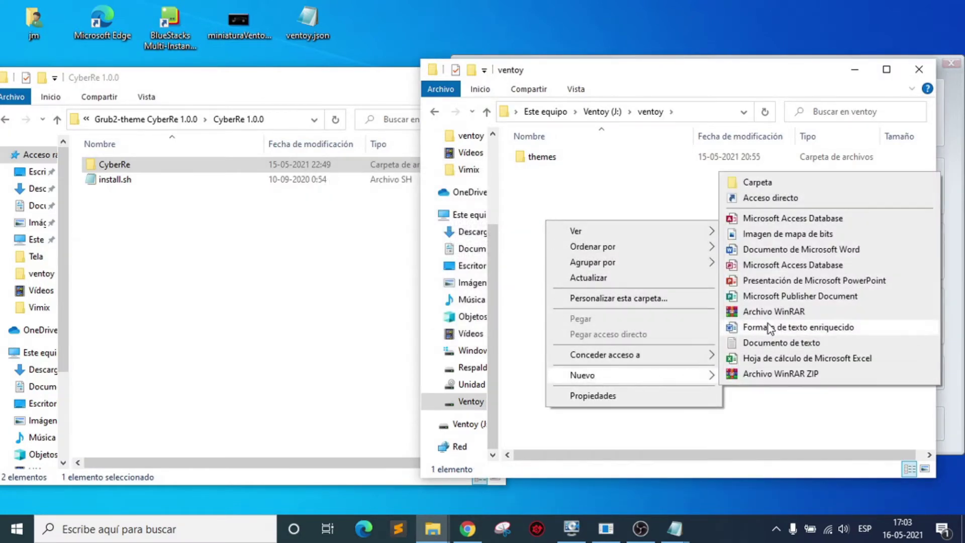
{"action": "left_click", "coordinate": [763, 348]}
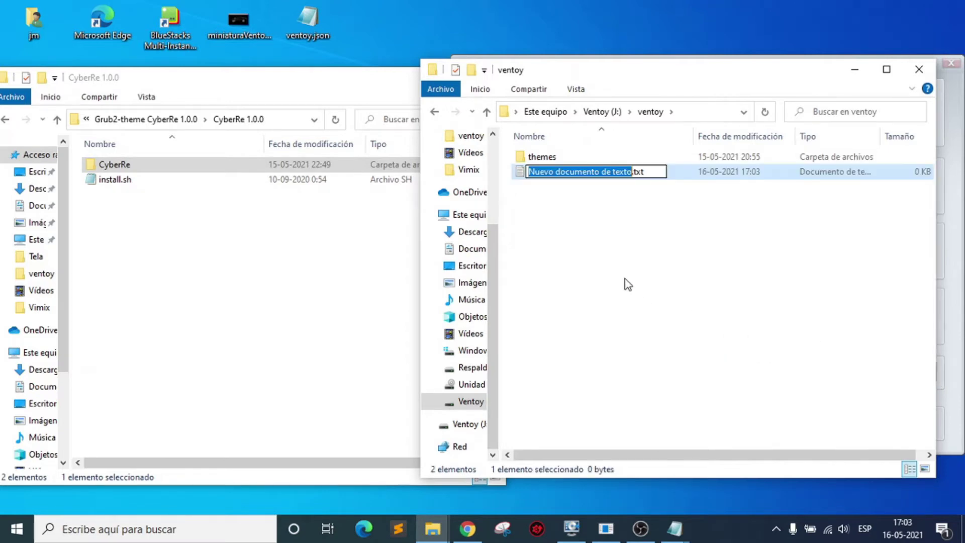
{"action": "left_click", "coordinate": [654, 171]}
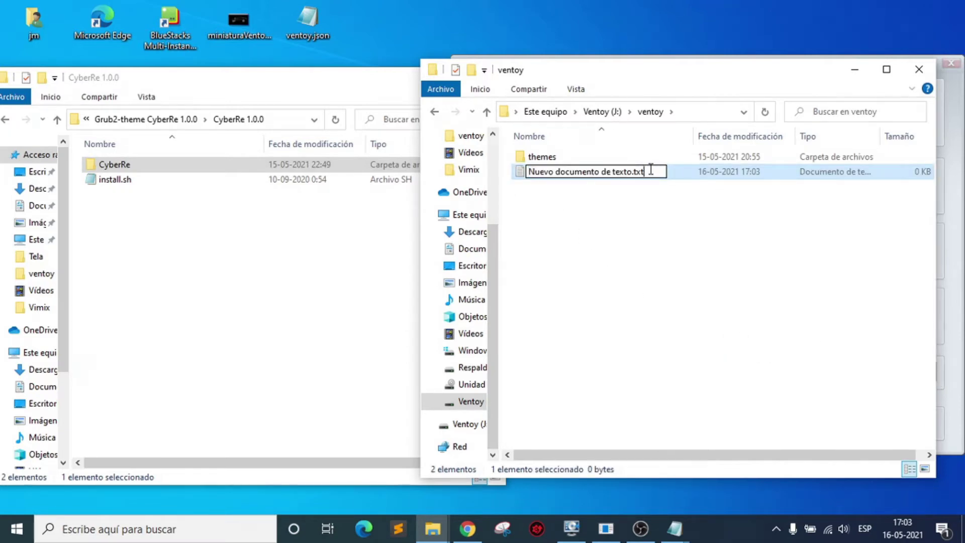
{"action": "left_click_drag", "start_coordinate": [653, 172], "coordinate": [529, 172]}
{"action": "type", "text": "ven"}
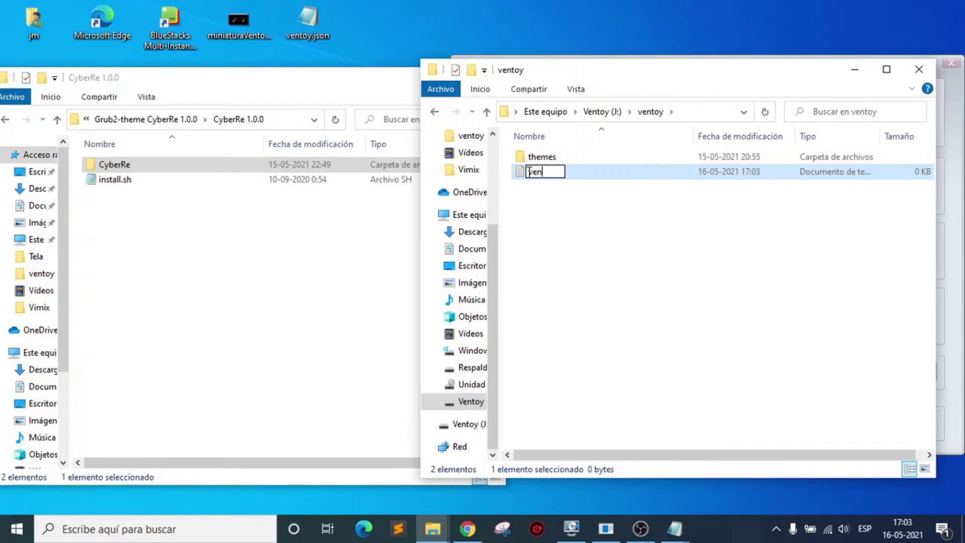
{"action": "type", "text": "toy.json"}
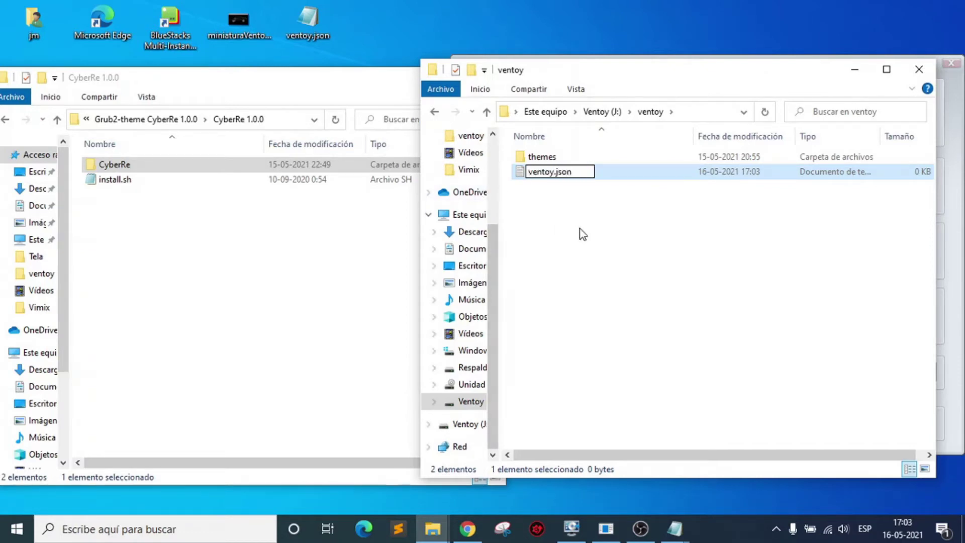
{"action": "key", "text": "Return"}
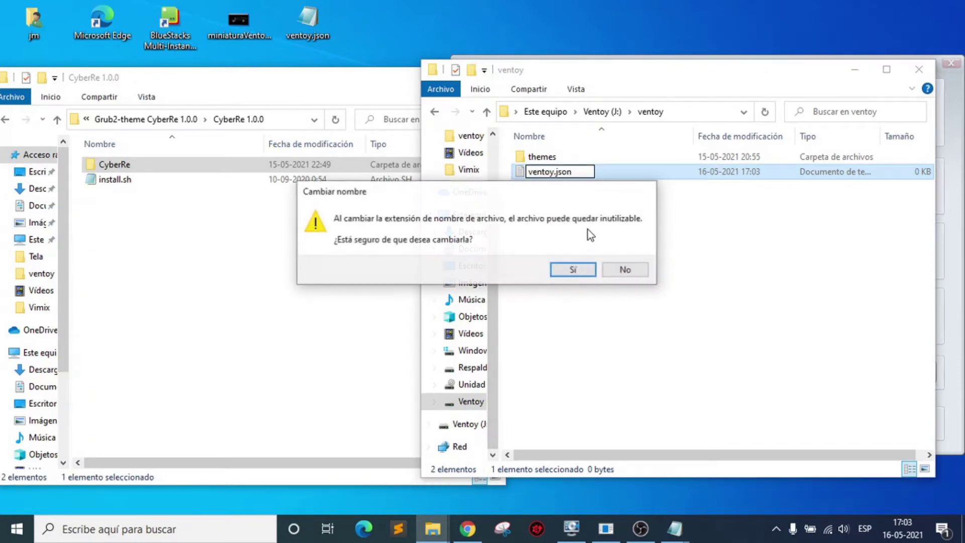
{"action": "left_click", "coordinate": [576, 268]}
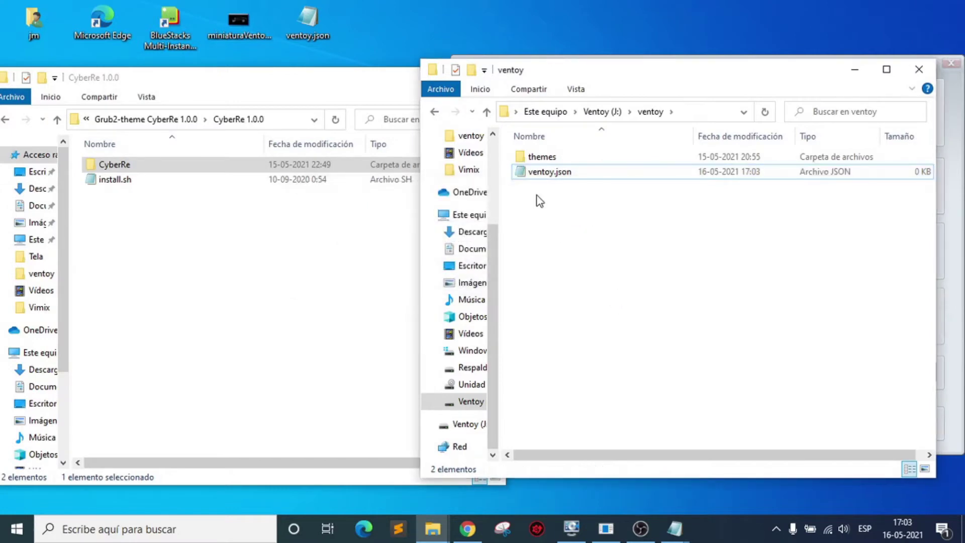
Paste the copied theme and menu_class configuration into the new ventoy.json, review it and save the file.
{"action": "double_click", "coordinate": [540, 176]}
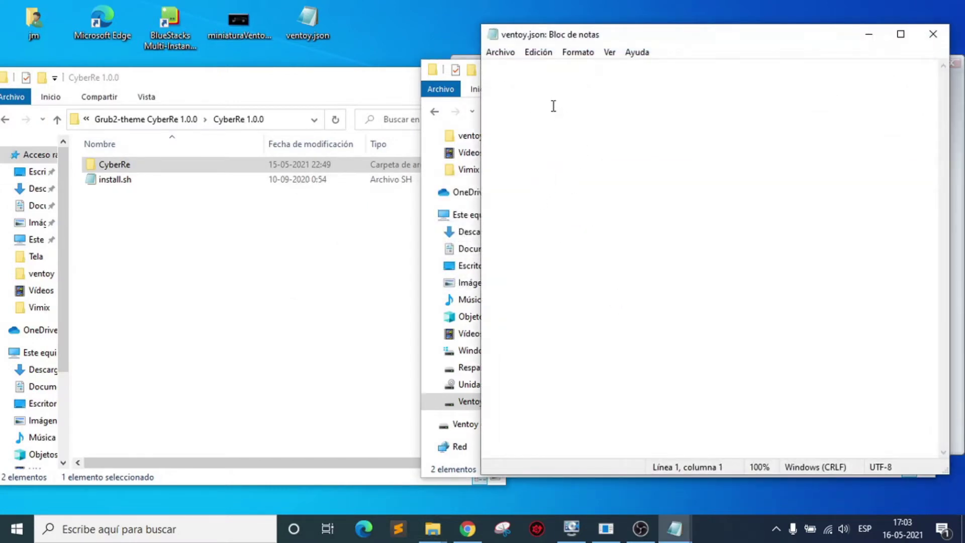
{"action": "right_click", "coordinate": [554, 106]}
{"action": "left_click", "coordinate": [584, 177]}
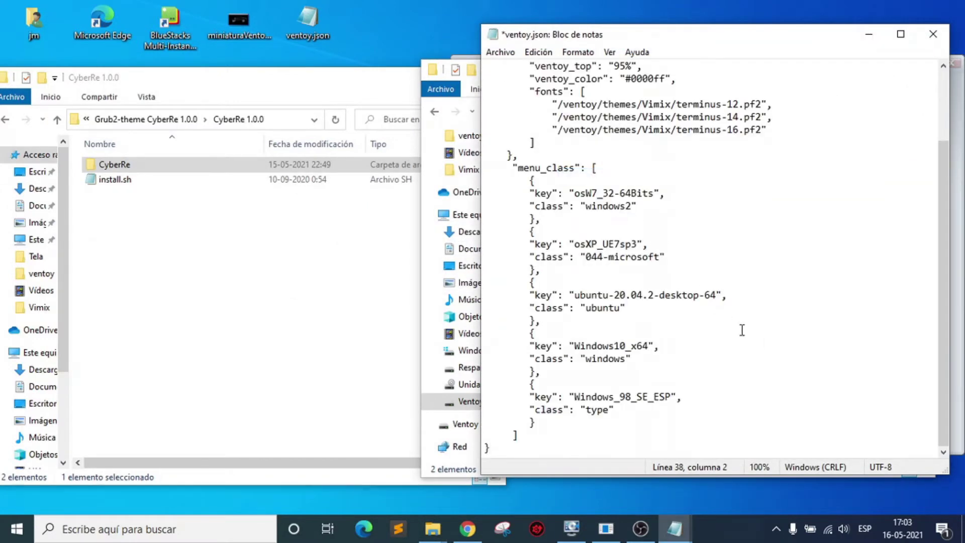
{"action": "scroll", "coordinate": [743, 324], "scroll_direction": "up", "scroll_amount": 3}
{"action": "scroll", "coordinate": [744, 320], "scroll_direction": "down", "scroll_amount": 3}
{"action": "scroll", "coordinate": [744, 321], "scroll_direction": "up", "scroll_amount": 3}
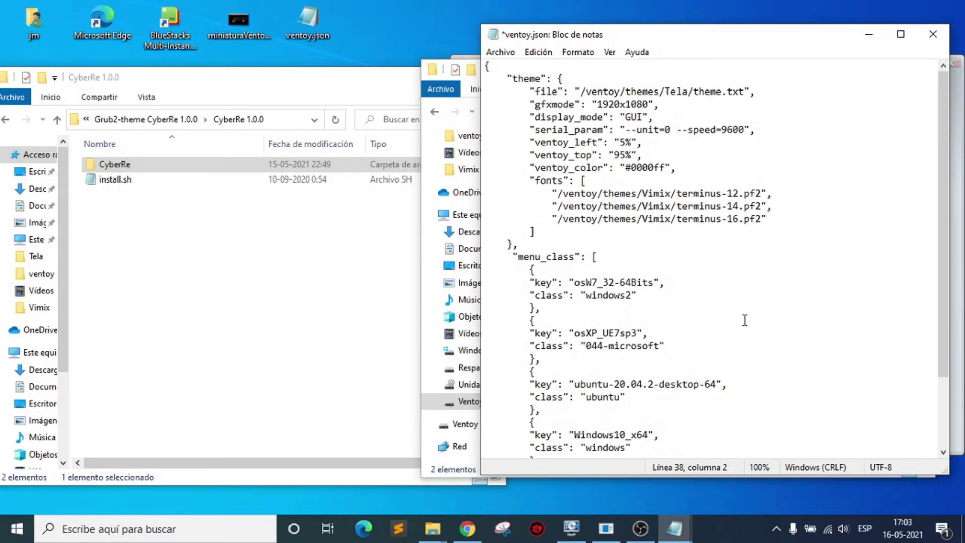
{"action": "scroll", "coordinate": [745, 326], "scroll_direction": "down", "scroll_amount": 3}
{"action": "scroll", "coordinate": [746, 327], "scroll_direction": "up", "scroll_amount": 3}
{"action": "left_click", "coordinate": [494, 52]}
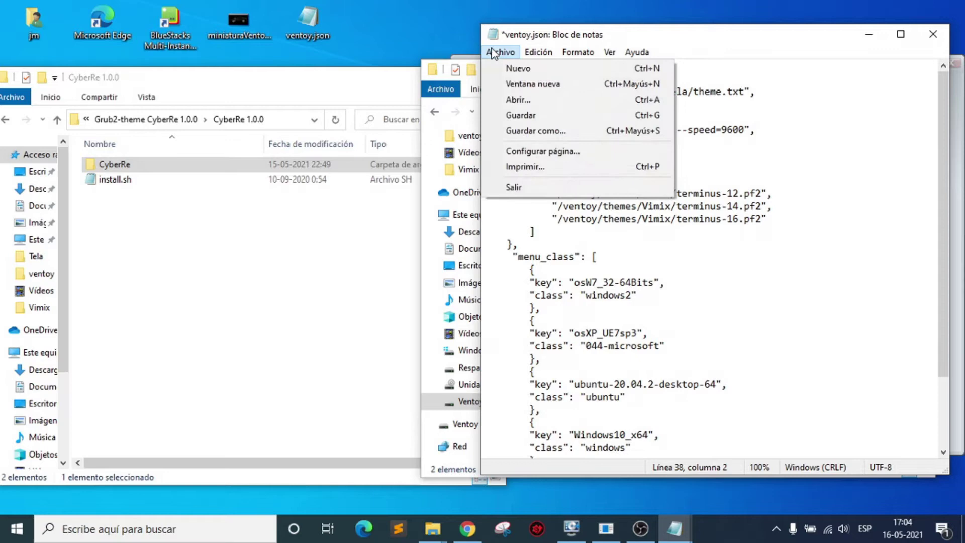
{"action": "left_click", "coordinate": [520, 115]}
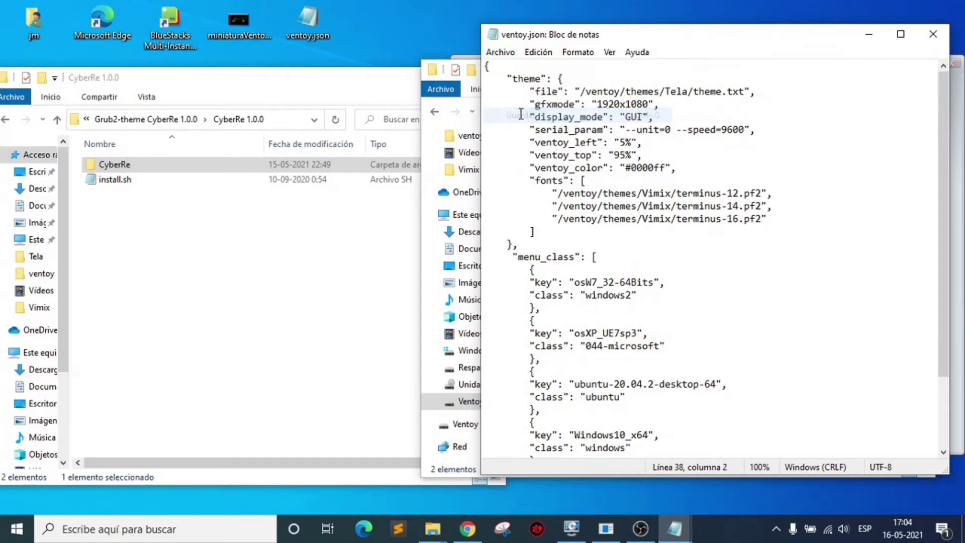
Close the saved ventoy.json, reopen it from the ventoy folder and examine the display, position, colour and font settings of the theme block.
{"action": "left_click", "coordinate": [933, 34]}
{"action": "left_click", "coordinate": [571, 231]}
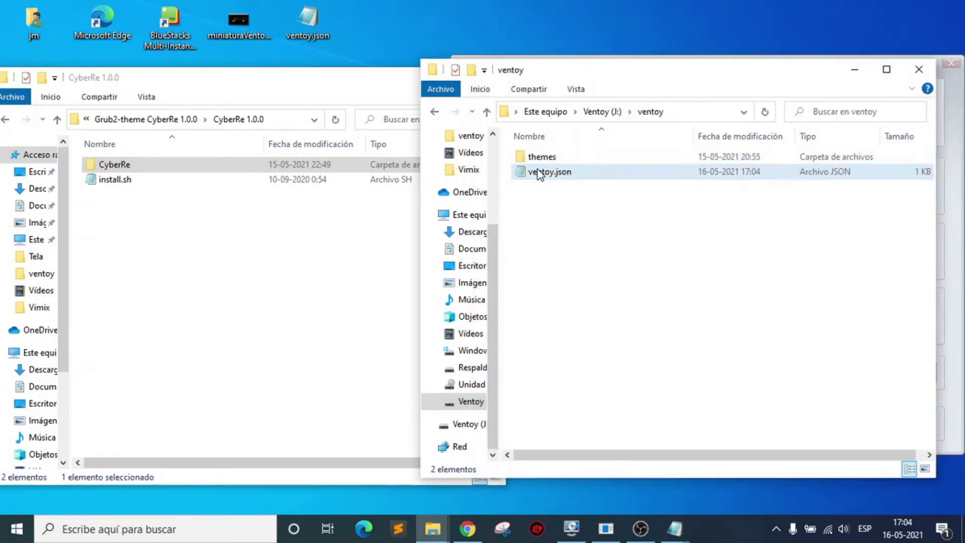
{"action": "double_click", "coordinate": [545, 171]}
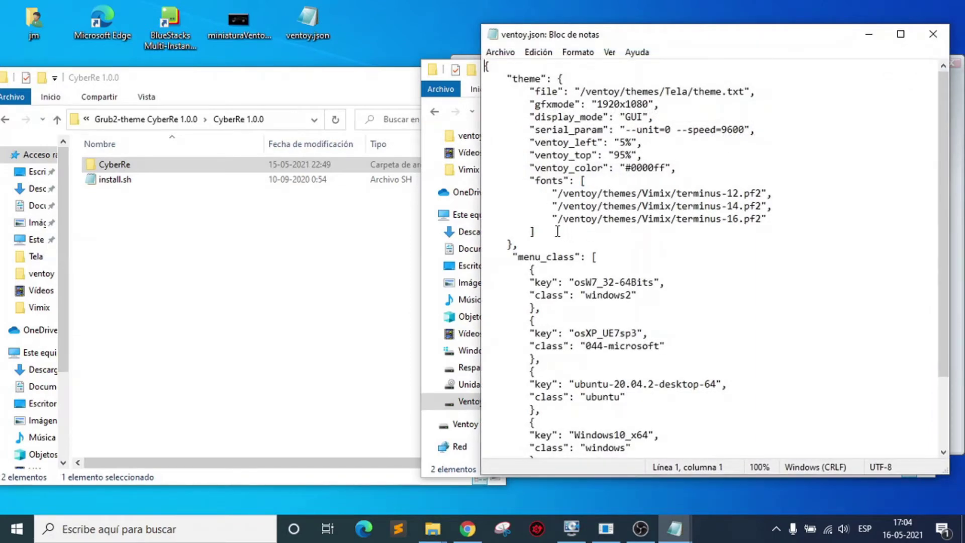
{"action": "left_click_drag", "start_coordinate": [552, 235], "coordinate": [482, 122]}
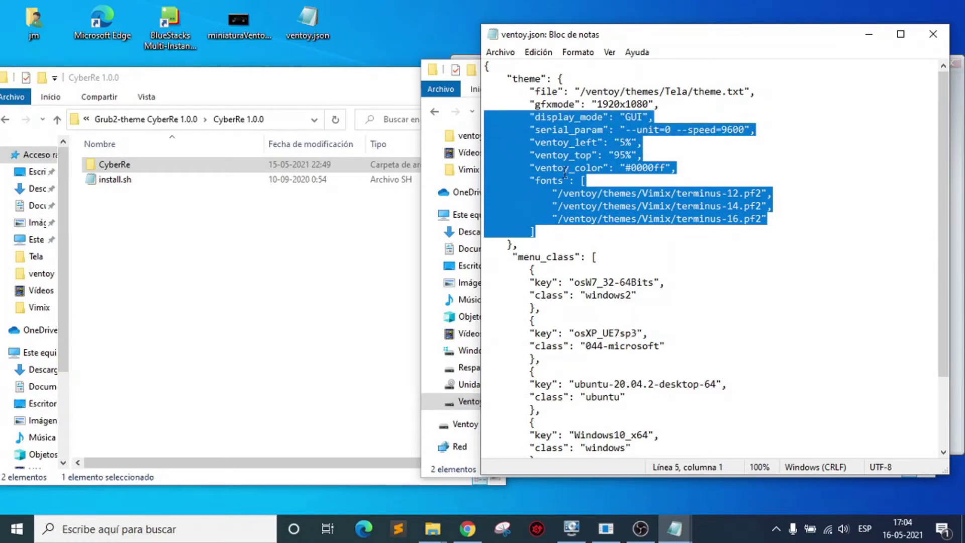
Check the Ventoy version text in the running QEMU boot menu and point the three terminus font paths in ventoy.json to /ventoy/themes/Tela.
{"action": "left_click", "coordinate": [571, 527]}
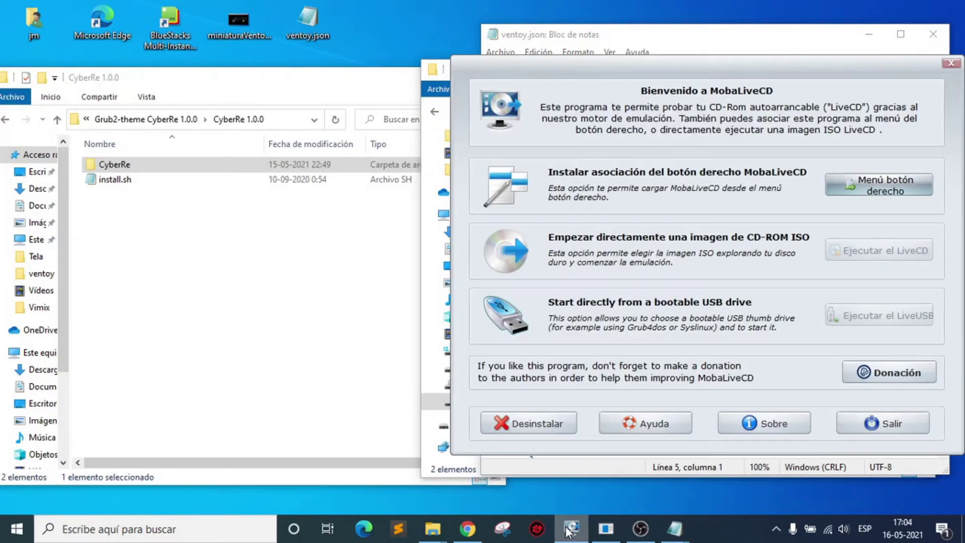
{"action": "left_click", "coordinate": [606, 528]}
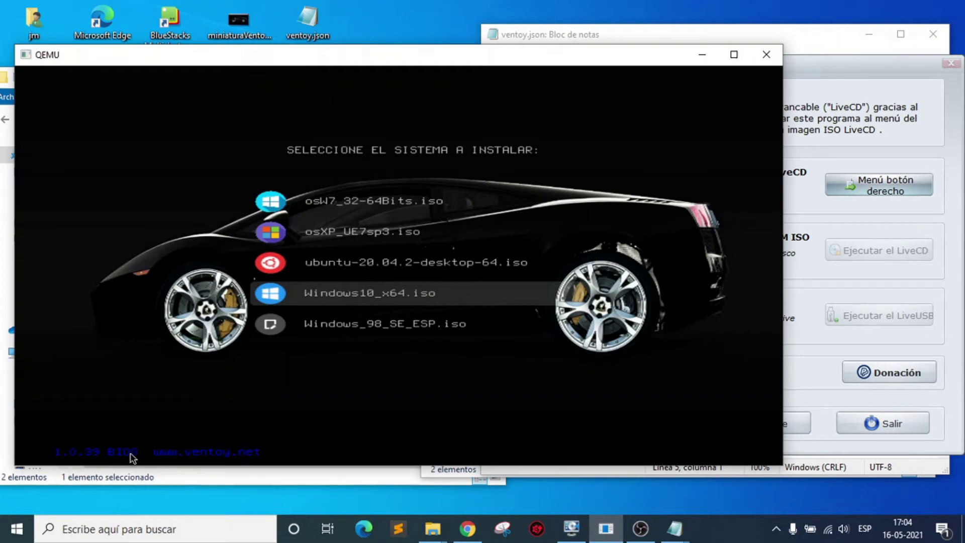
{"action": "left_click", "coordinate": [703, 55]}
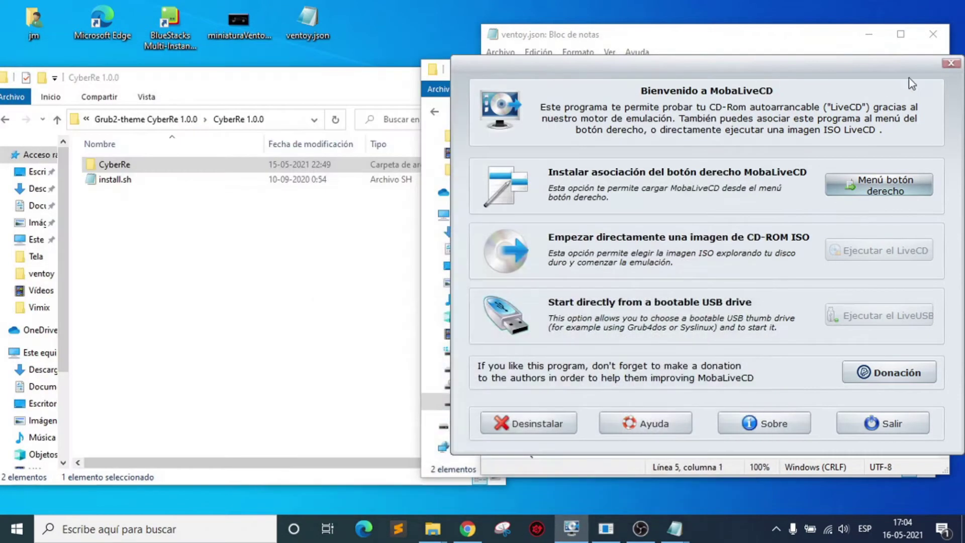
{"action": "left_click", "coordinate": [905, 34]}
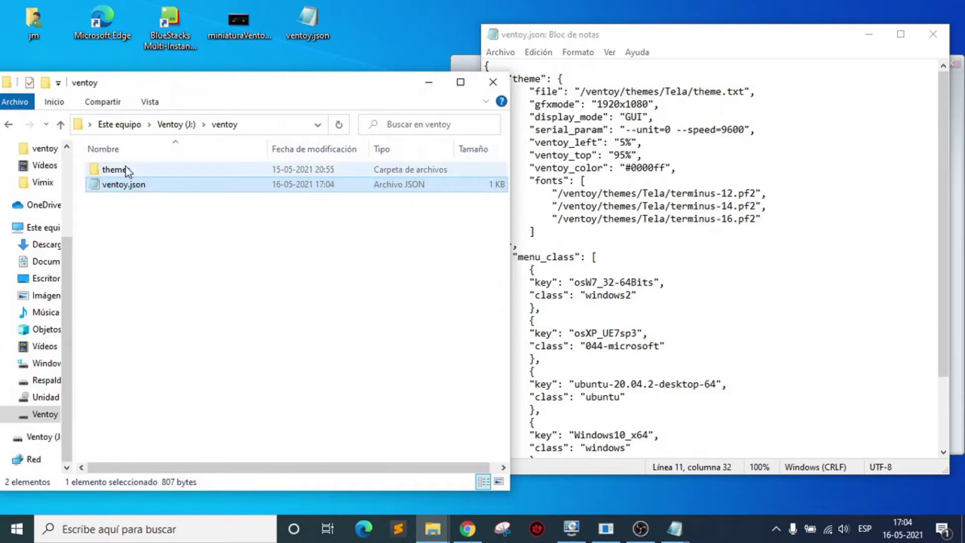
Open the Ventoy drive's themes folder and compare its Tela folder with the font and theme file paths in ventoy.json.
{"action": "double_click", "coordinate": [123, 169]}
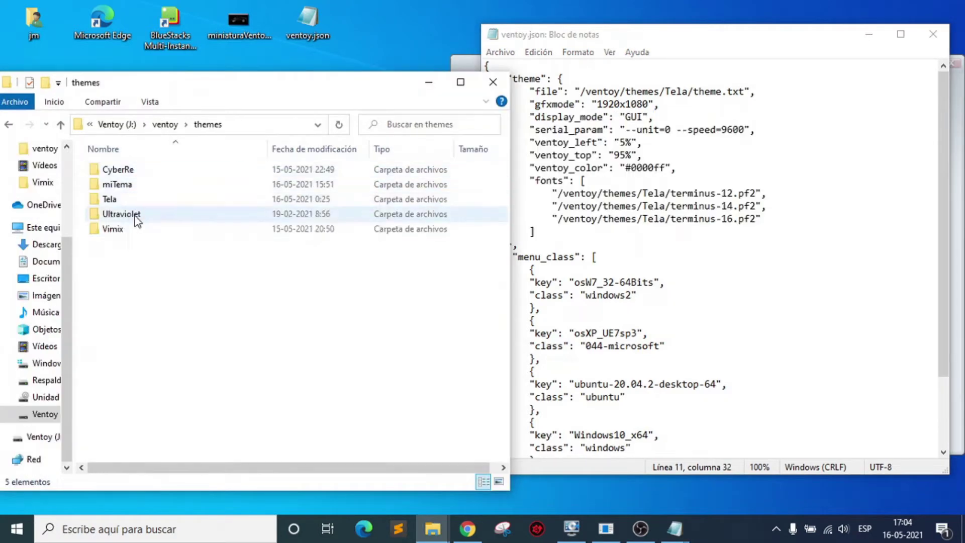
{"action": "left_click", "coordinate": [111, 199]}
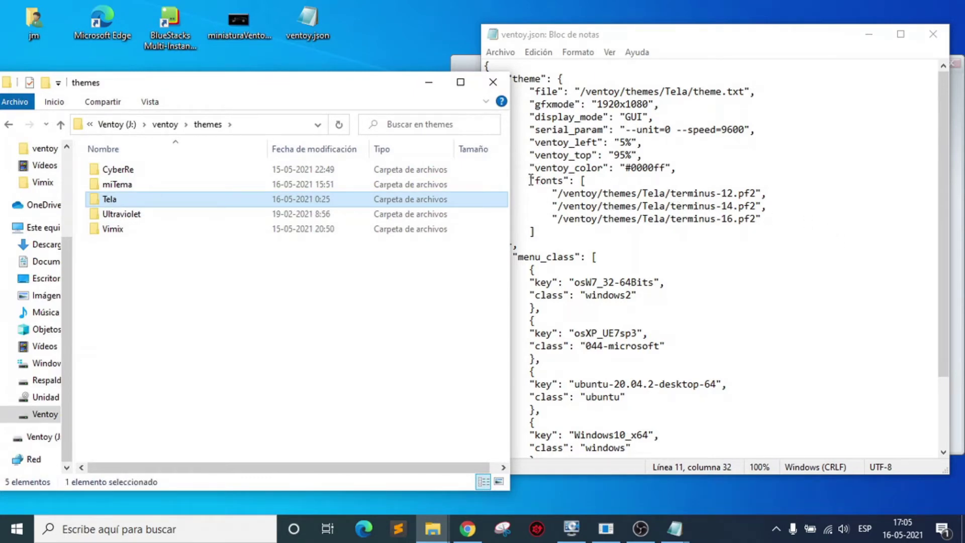
{"action": "left_click_drag", "start_coordinate": [531, 180], "coordinate": [548, 229]}
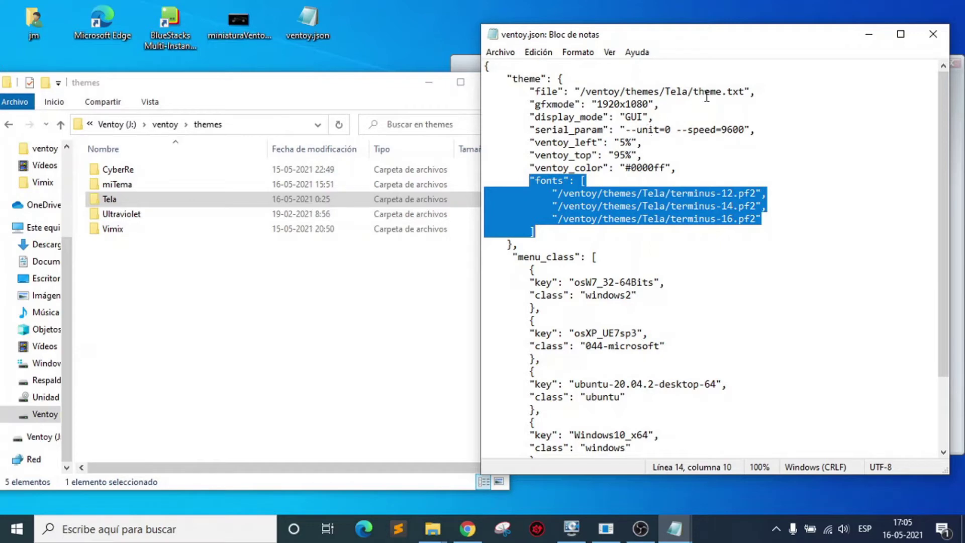
{"action": "left_click", "coordinate": [748, 91]}
{"action": "left_click_drag", "start_coordinate": [778, 92], "coordinate": [483, 92]}
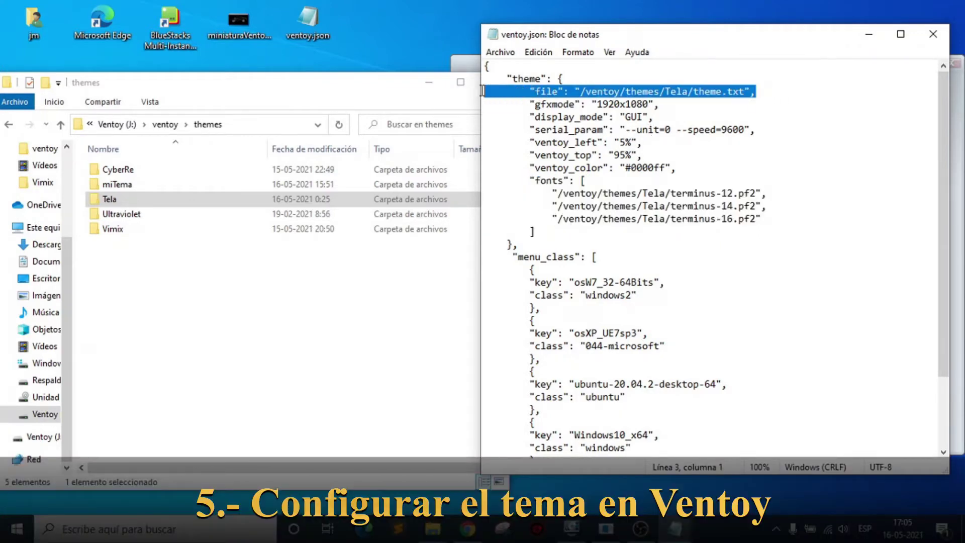
{"action": "left_click", "coordinate": [666, 92]}
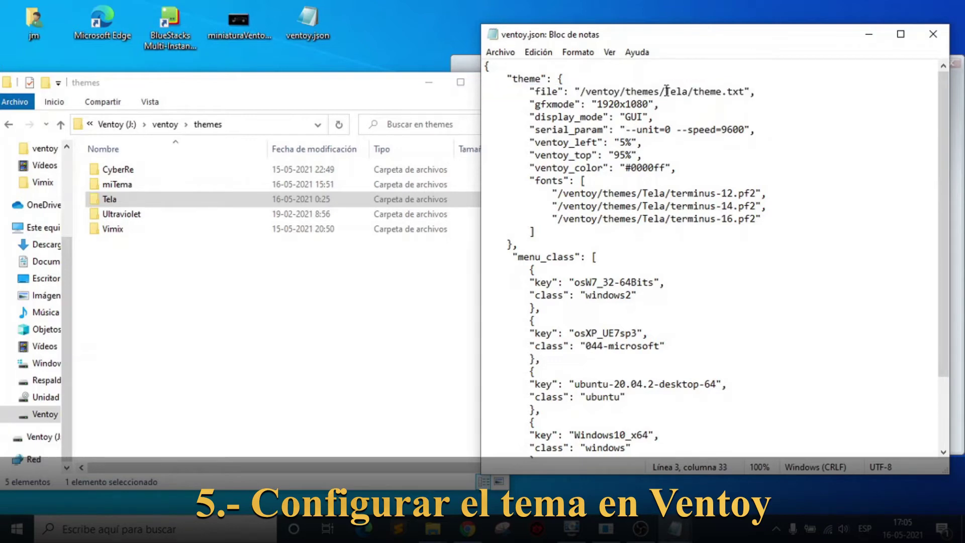
{"action": "left_click_drag", "start_coordinate": [667, 92], "coordinate": [692, 92]}
{"action": "left_click", "coordinate": [672, 92]}
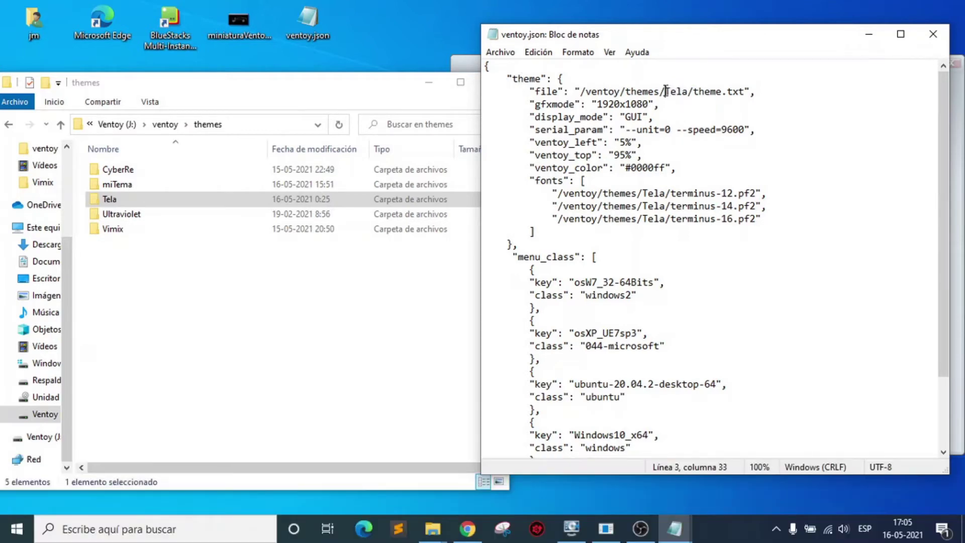
{"action": "left_click_drag", "start_coordinate": [667, 92], "coordinate": [684, 92]}
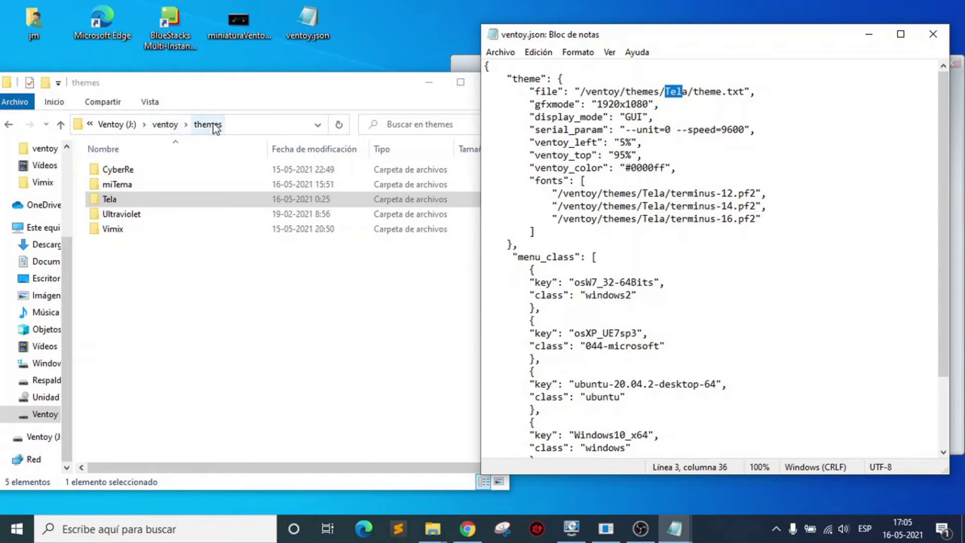
Open the Tela theme folder, locate theme.txt and check it against the file path in ventoy.json.
{"action": "left_click", "coordinate": [190, 200]}
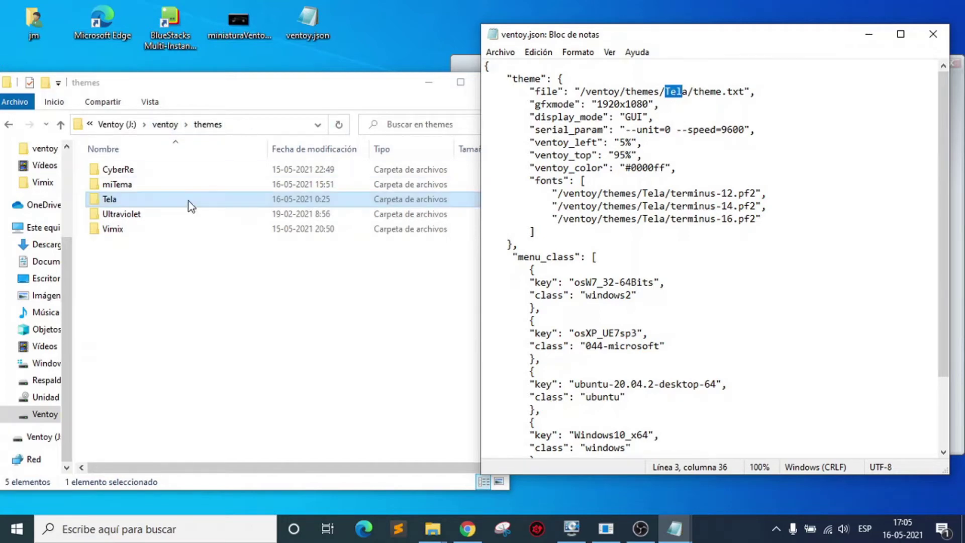
{"action": "double_click", "coordinate": [107, 199]}
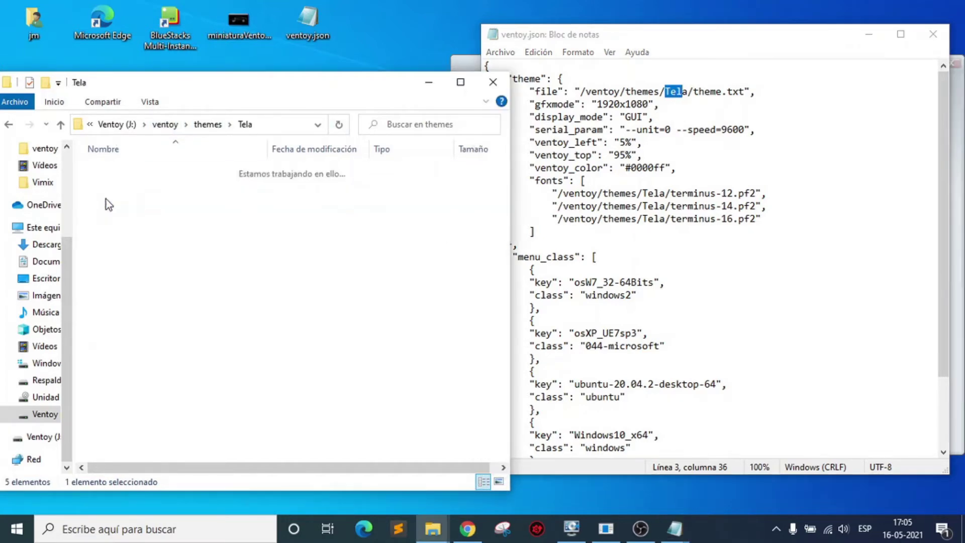
{"action": "scroll", "coordinate": [183, 360], "scroll_direction": "down", "scroll_amount": 2}
{"action": "left_click", "coordinate": [119, 453]}
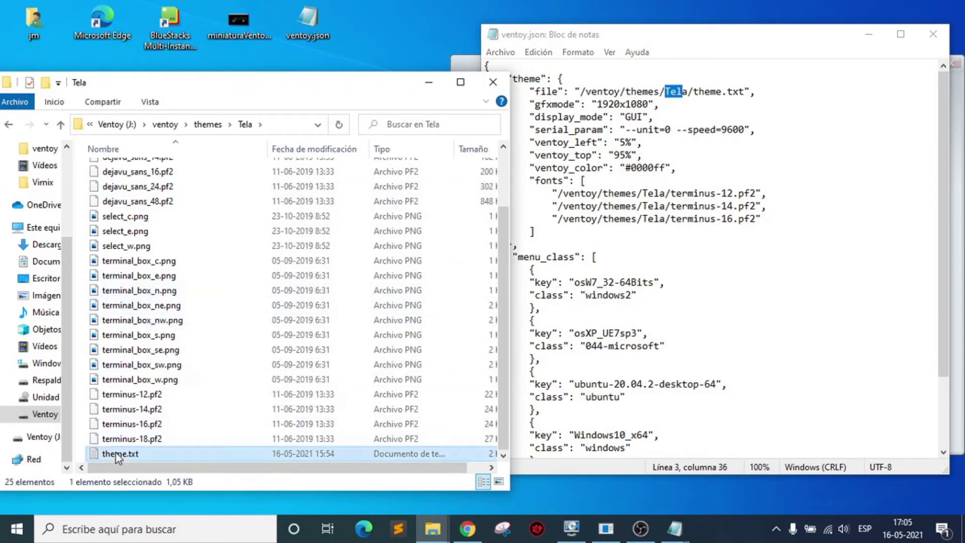
{"action": "left_click", "coordinate": [710, 92]}
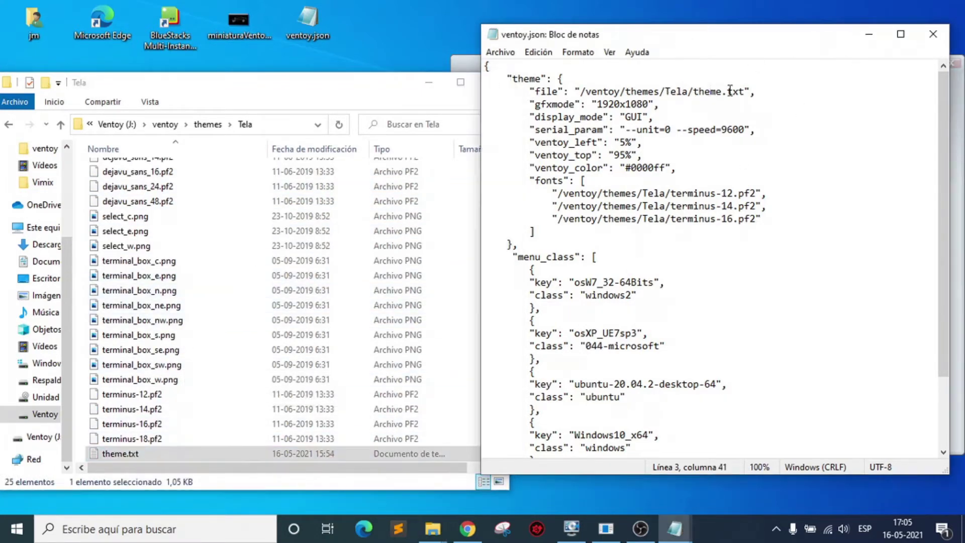
{"action": "left_click_drag", "start_coordinate": [806, 91], "coordinate": [487, 92]}
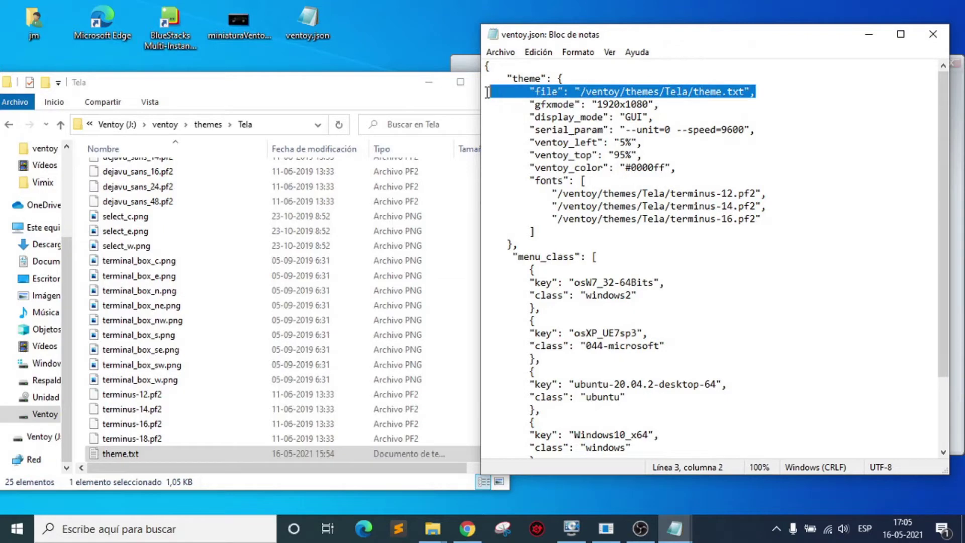
{"action": "left_click_drag", "start_coordinate": [798, 92], "coordinate": [496, 91]}
{"action": "left_click", "coordinate": [687, 92]}
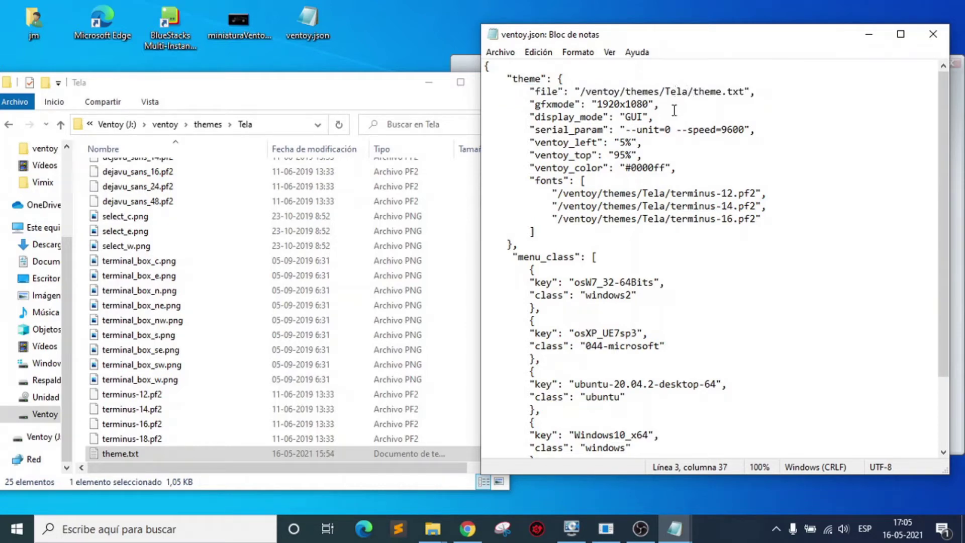
Close the Tela folder window and the running QEMU boot menu.
{"action": "left_click", "coordinate": [345, 93]}
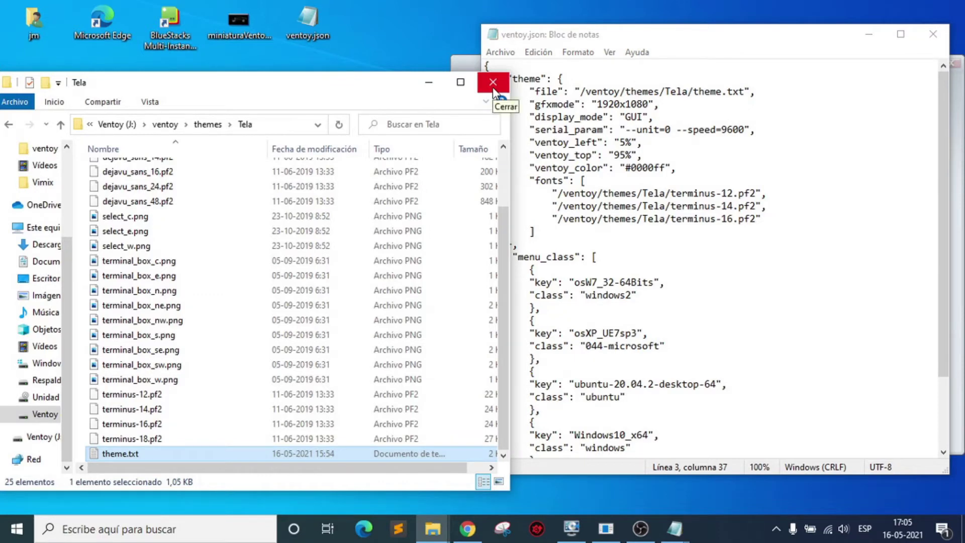
{"action": "left_click", "coordinate": [494, 89]}
{"action": "left_click", "coordinate": [586, 257]}
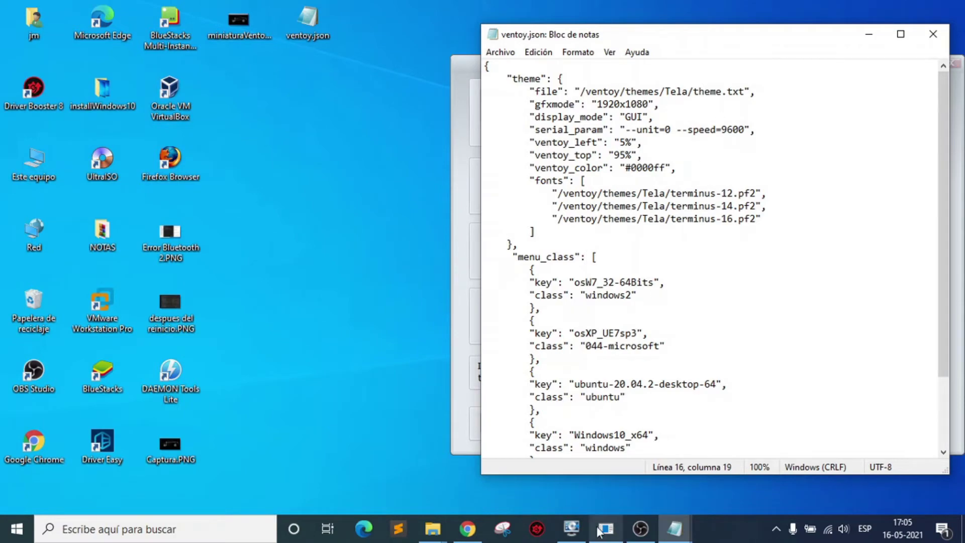
{"action": "left_click", "coordinate": [607, 528]}
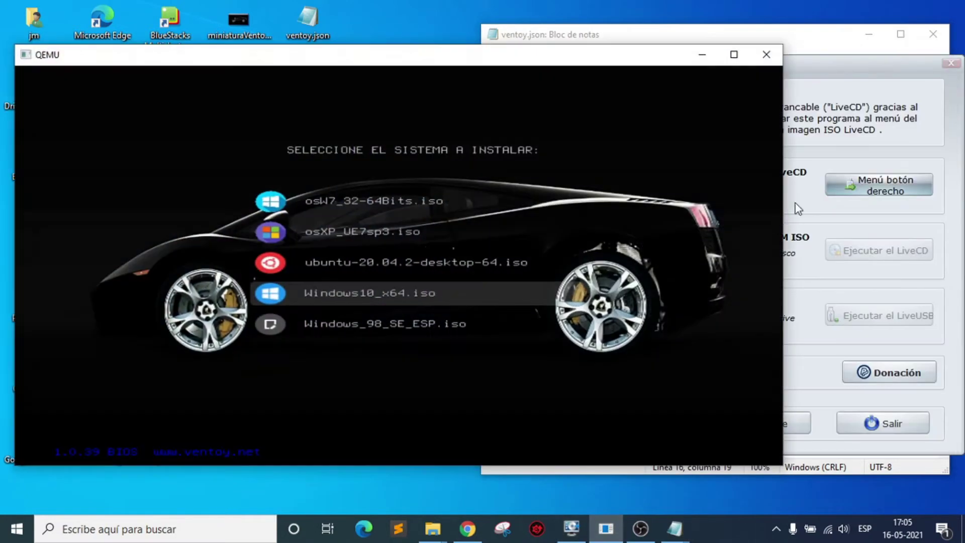
{"action": "left_click", "coordinate": [780, 59]}
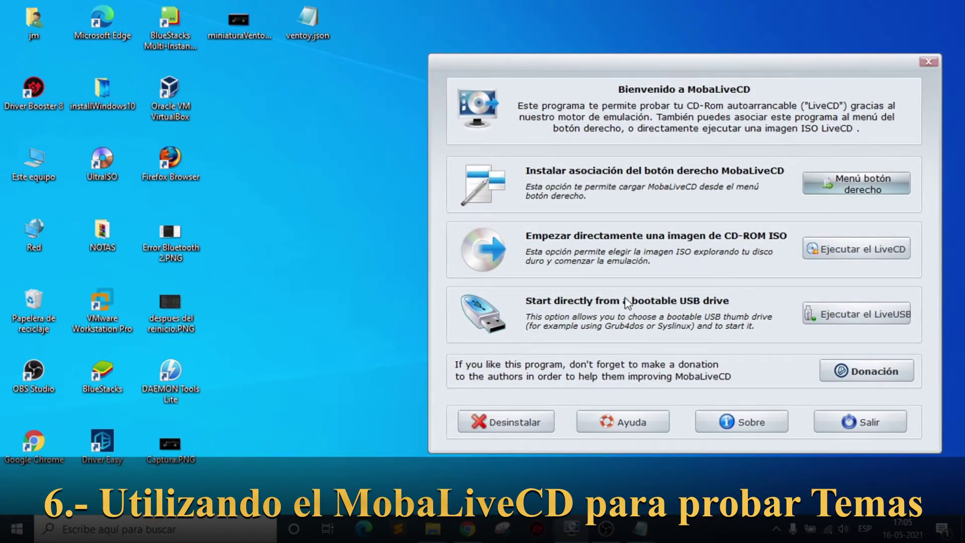
Test the boot menu in MobaLiveCD from USB drive j: without creating a hard disk image, and close the emulator.
{"action": "left_click", "coordinate": [862, 315]}
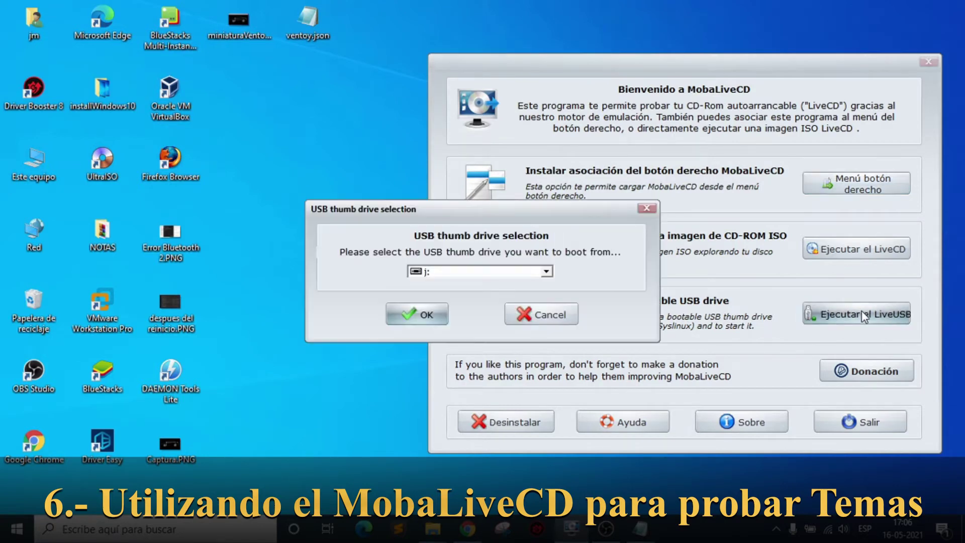
{"action": "left_click", "coordinate": [546, 272]}
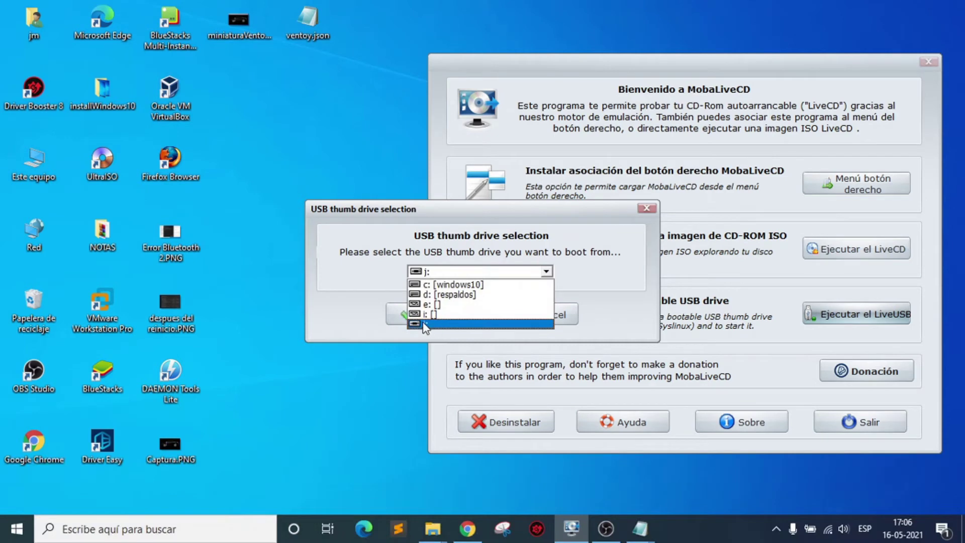
{"action": "left_click", "coordinate": [425, 324]}
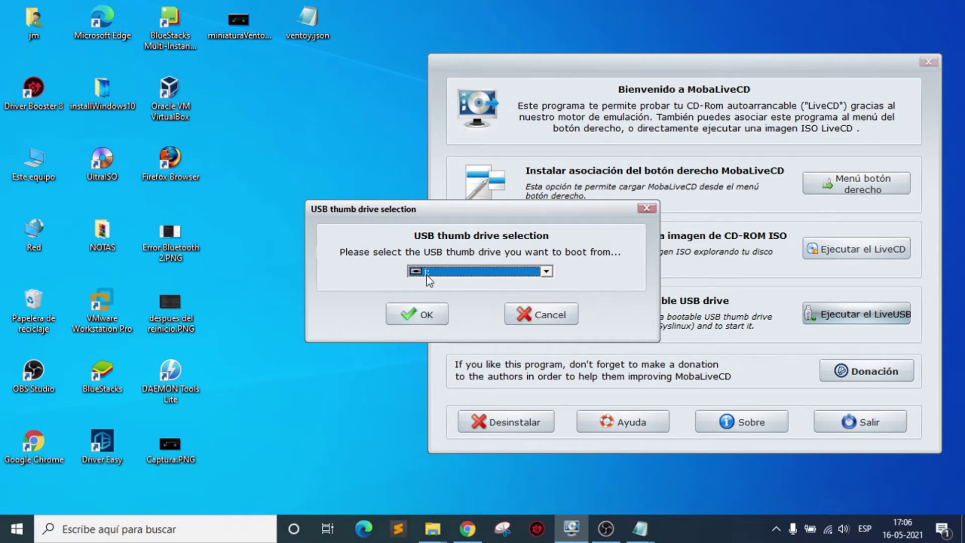
{"action": "left_click", "coordinate": [430, 314]}
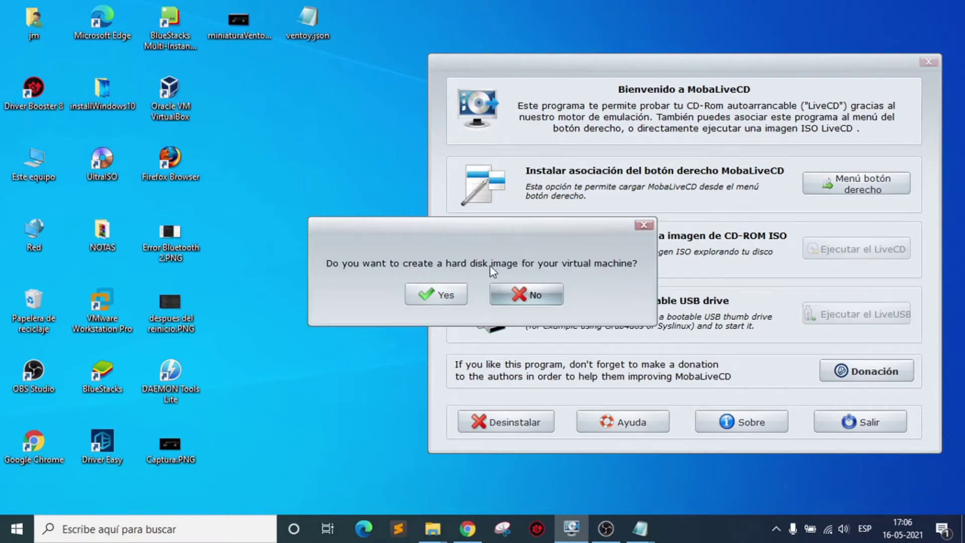
{"action": "left_click", "coordinate": [526, 295]}
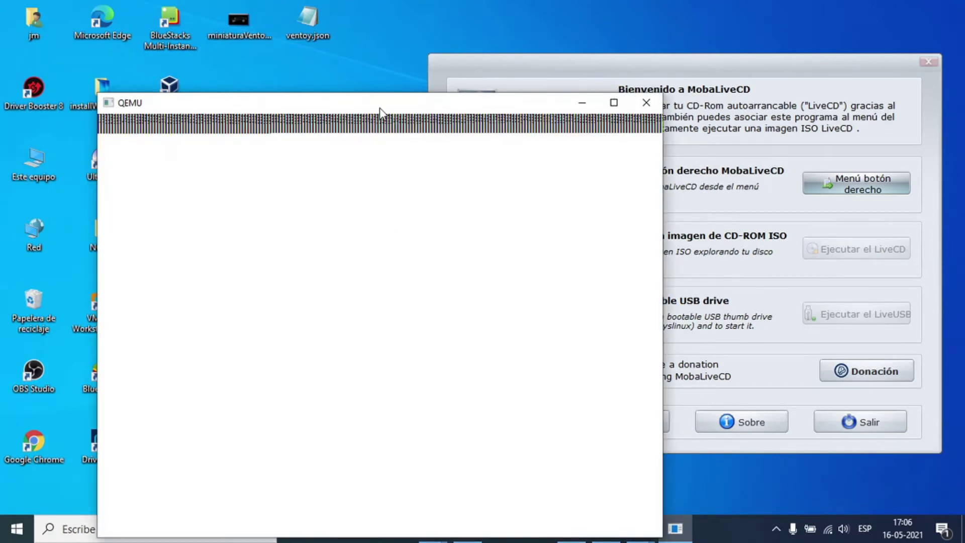
{"action": "left_click_drag", "start_coordinate": [379, 108], "coordinate": [341, 42]}
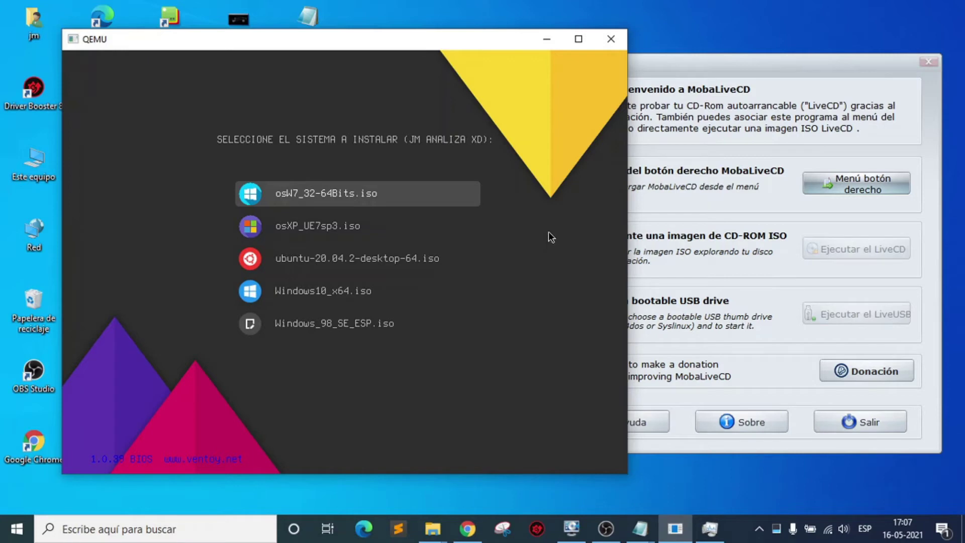
{"action": "left_click", "coordinate": [611, 39]}
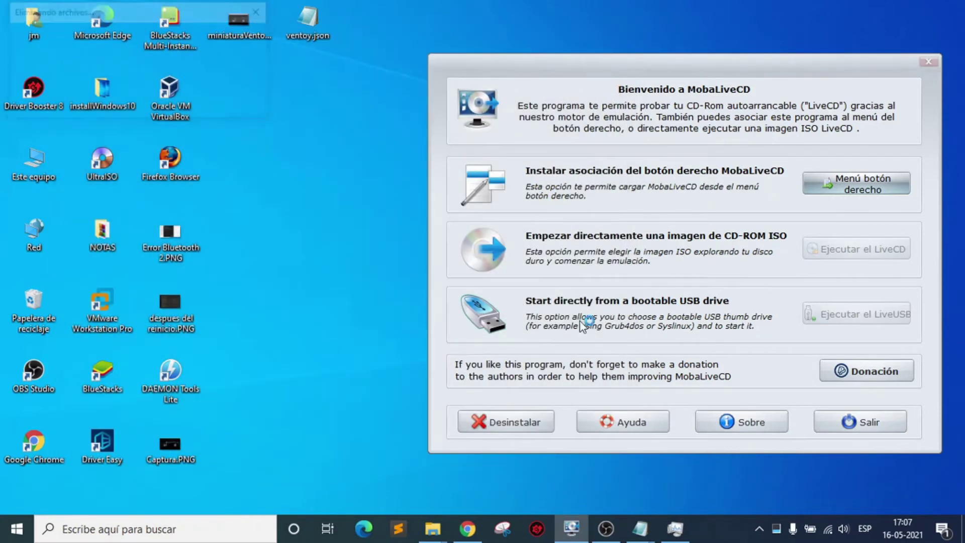
Switch to the Ventoy drive's ventoy folder in File Explorer and open ventoy.json.
{"action": "mouse_move", "coordinate": [434, 525]}
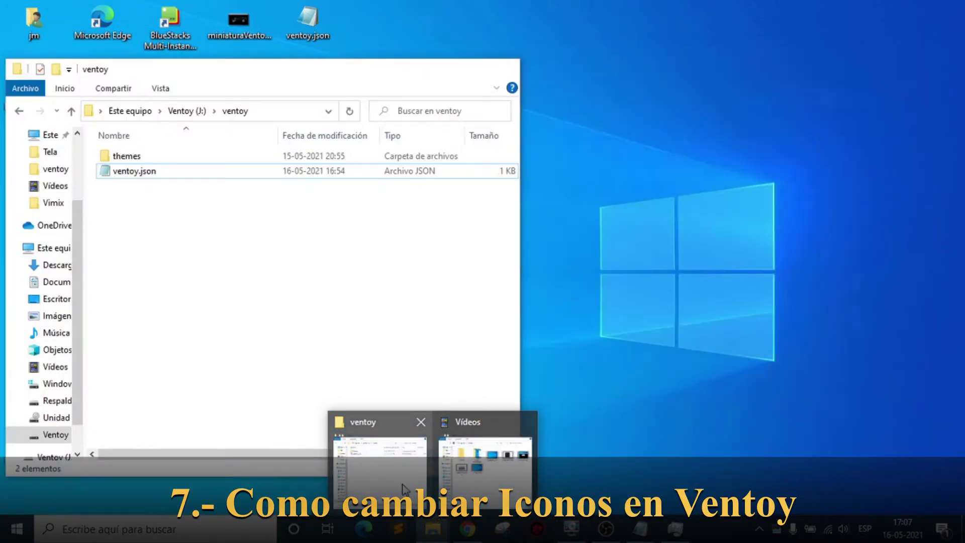
{"action": "left_click", "coordinate": [374, 460]}
{"action": "left_click_drag", "start_coordinate": [297, 93], "coordinate": [398, 106]}
{"action": "double_click", "coordinate": [222, 187]}
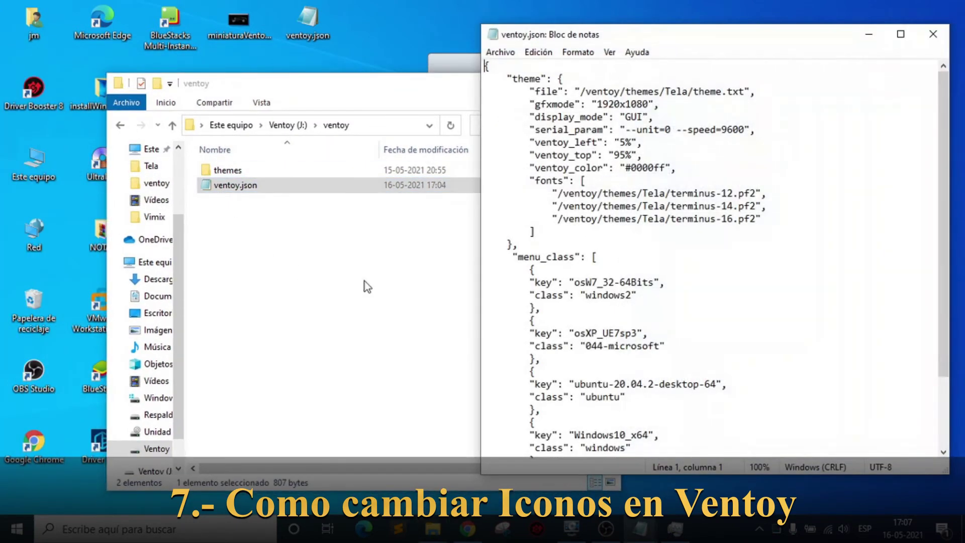
Examine the theme block and the Tela folder name in the file path of ventoy.json, and narrow the editor window.
{"action": "left_click", "coordinate": [656, 332]}
{"action": "left_click_drag", "start_coordinate": [556, 245], "coordinate": [481, 79]}
{"action": "left_click", "coordinate": [672, 91]}
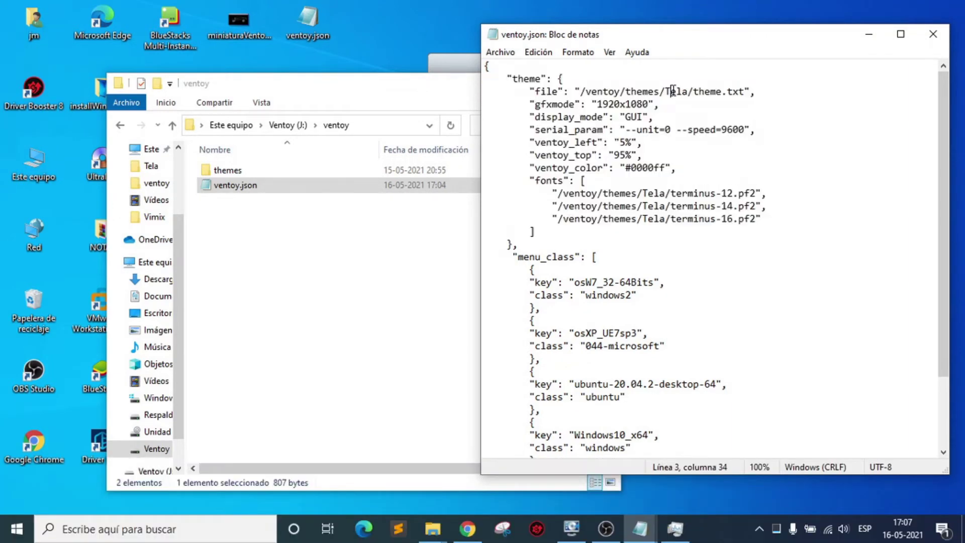
{"action": "left_click_drag", "start_coordinate": [666, 91], "coordinate": [688, 92]}
{"action": "left_click", "coordinate": [667, 279]}
{"action": "left_click_drag", "start_coordinate": [482, 256], "coordinate": [521, 330]}
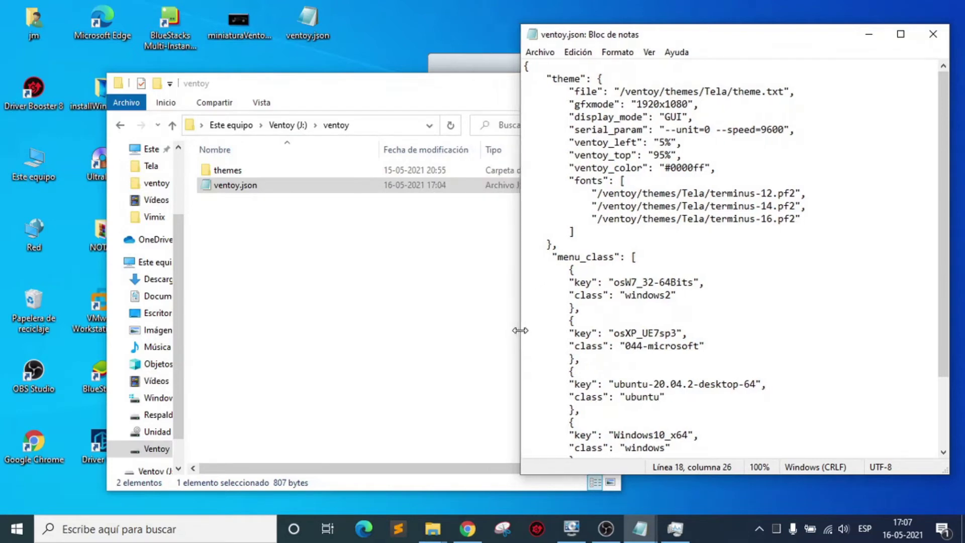
Examine the whole menu_class block in ventoy.json, from its opening line to its closing bracket.
{"action": "left_click_drag", "start_coordinate": [531, 257], "coordinate": [583, 437]}
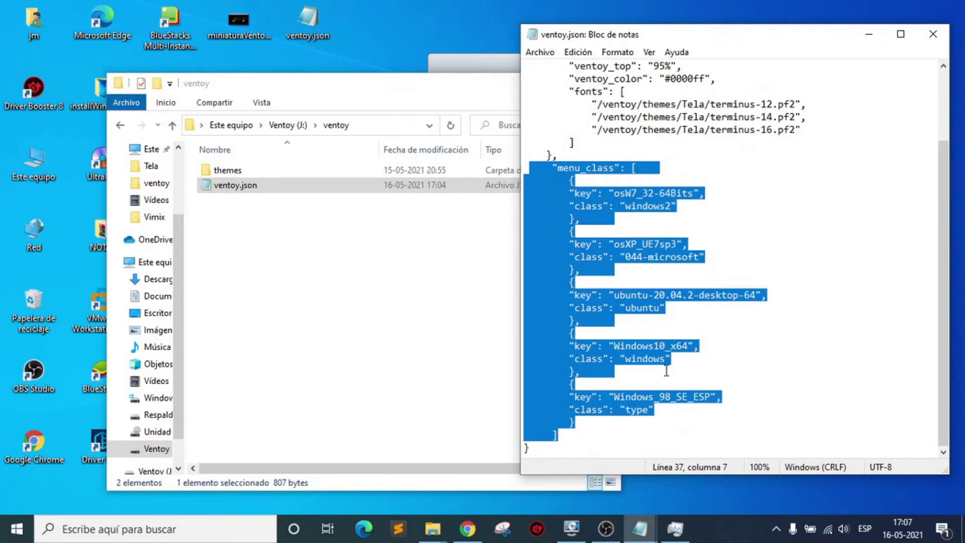
{"action": "left_click", "coordinate": [635, 331]}
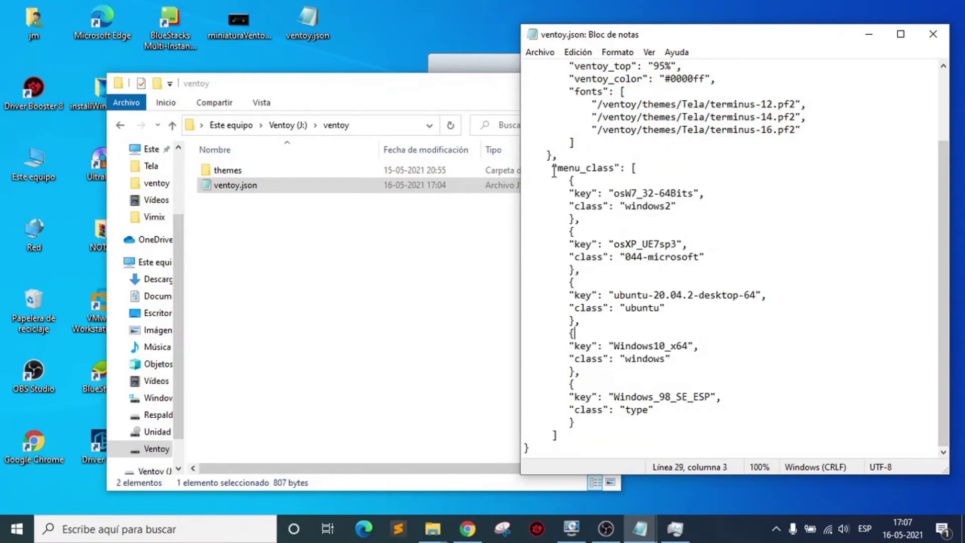
{"action": "left_click_drag", "start_coordinate": [549, 169], "coordinate": [586, 438]}
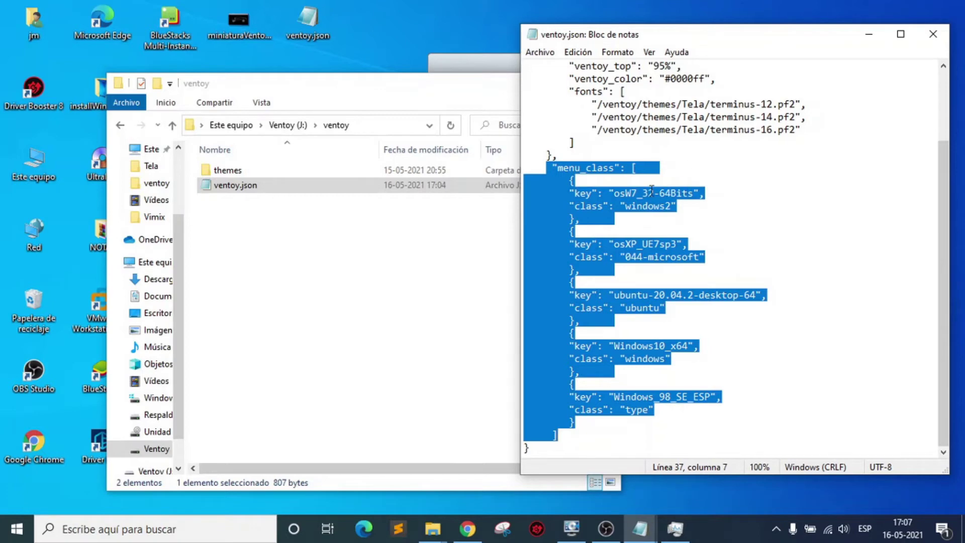
{"action": "left_click", "coordinate": [610, 184]}
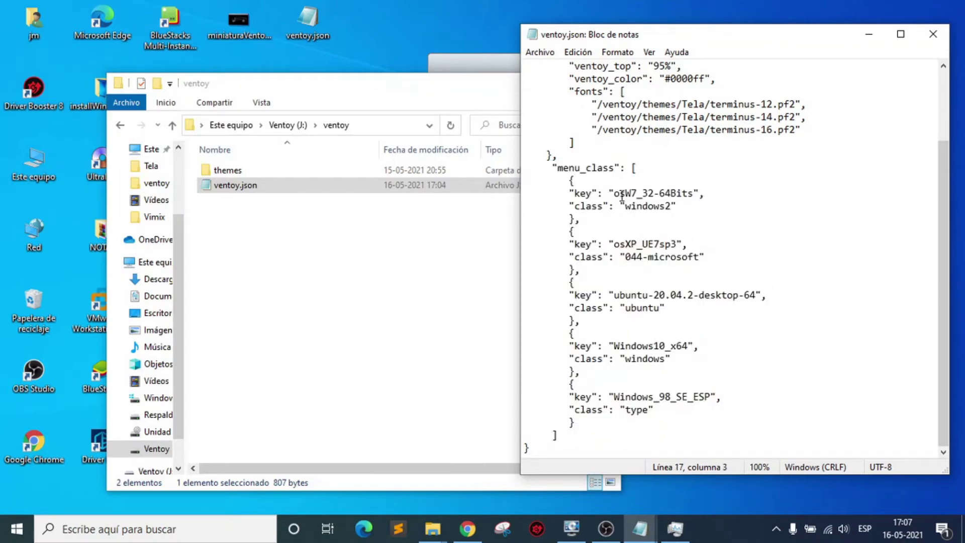
Open the themes folder and check the Tela theme name in the file path of ventoy.json.
{"action": "left_click", "coordinate": [218, 173]}
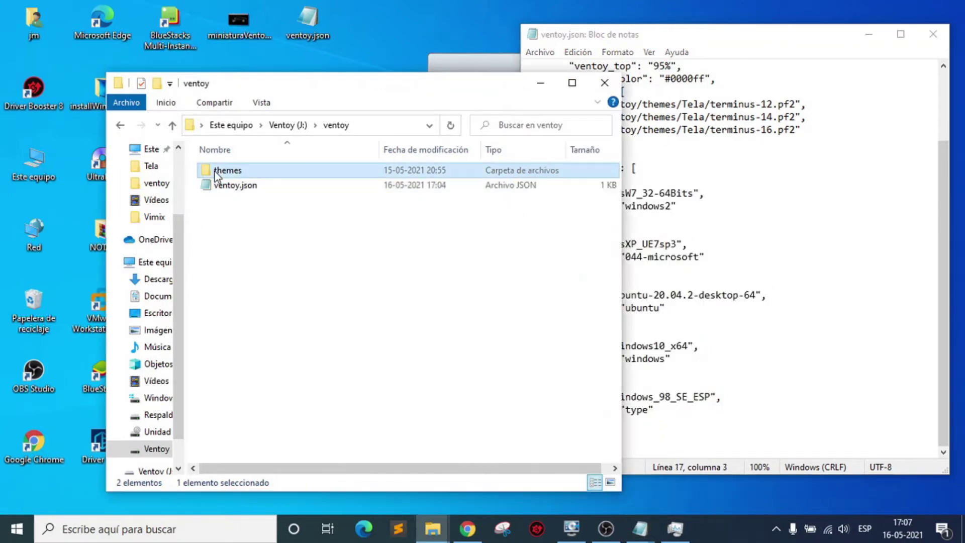
{"action": "double_click", "coordinate": [217, 173]}
{"action": "left_click", "coordinate": [651, 281]}
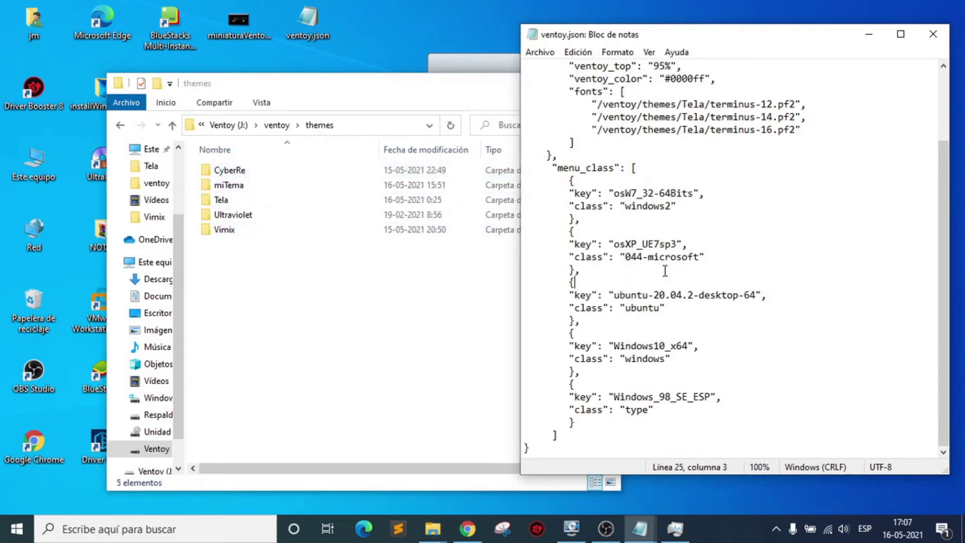
{"action": "left_click_drag", "start_coordinate": [682, 104], "coordinate": [722, 92]}
{"action": "scroll", "coordinate": [690, 103], "scroll_direction": "up", "scroll_amount": 2}
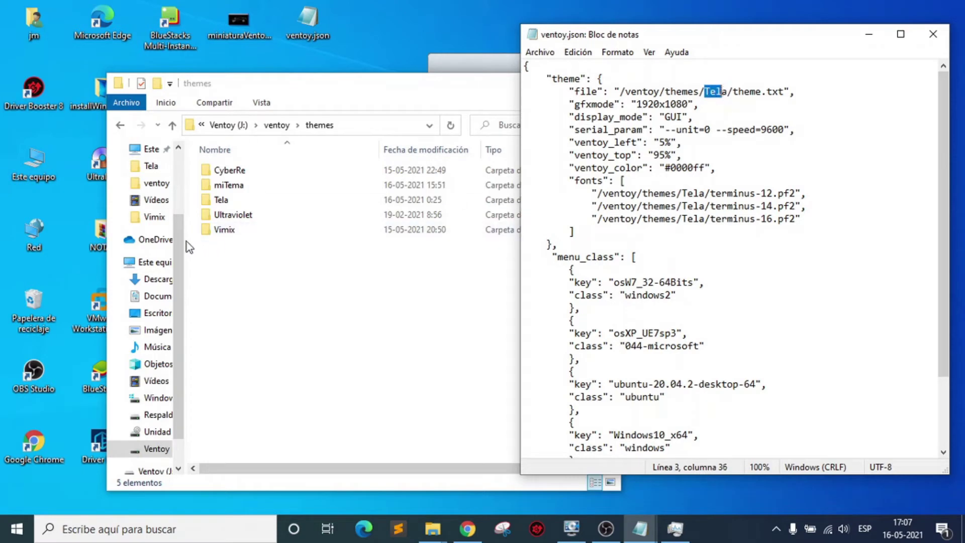
Open the icons folder inside the Tela theme and place its window beside the ventoy.json editor.
{"action": "double_click", "coordinate": [221, 200]}
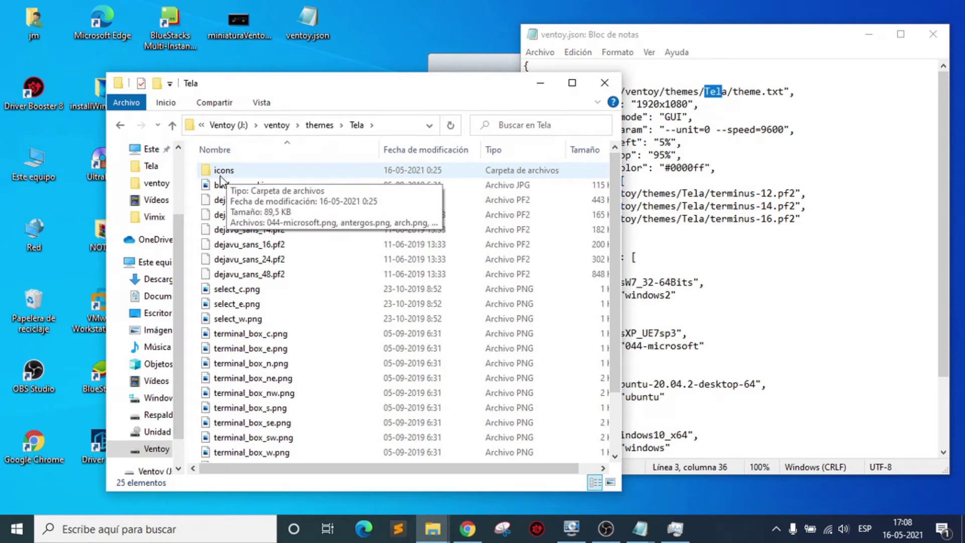
{"action": "left_click", "coordinate": [227, 174]}
{"action": "left_click", "coordinate": [221, 170]}
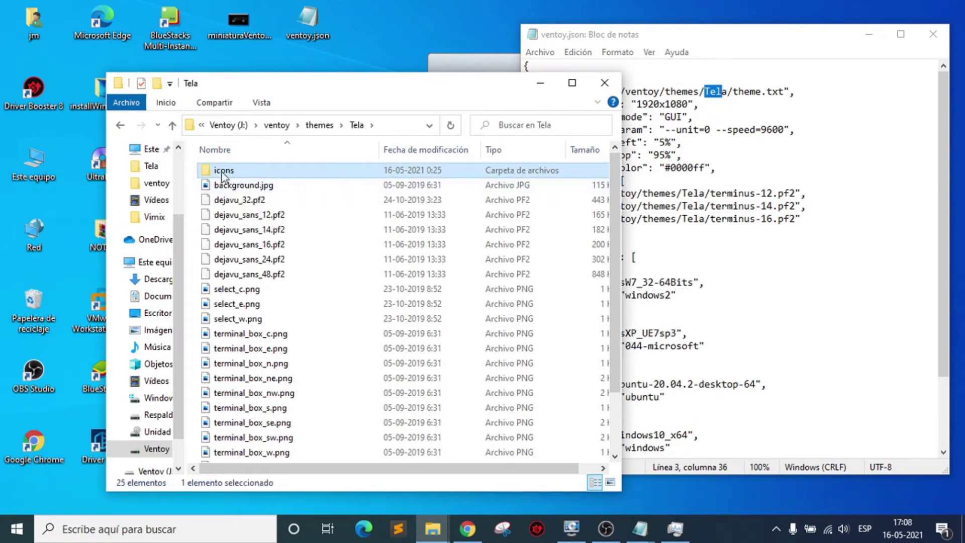
{"action": "double_click", "coordinate": [206, 169]}
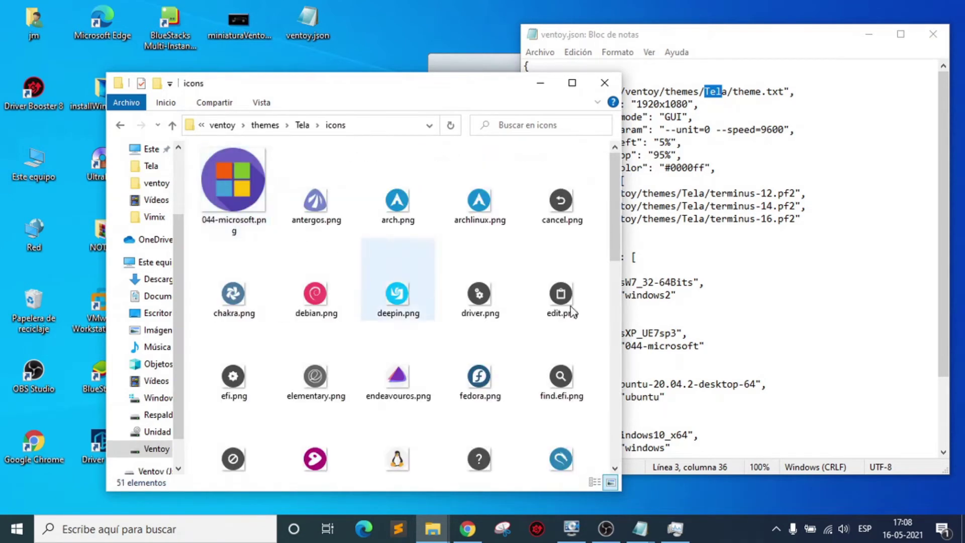
{"action": "left_click_drag", "start_coordinate": [453, 83], "coordinate": [366, 57]}
Examine the first menu_class entries in ventoy.json, including the osW7_32-64Bits key and its windows2 class value.
{"action": "left_click", "coordinate": [658, 256]}
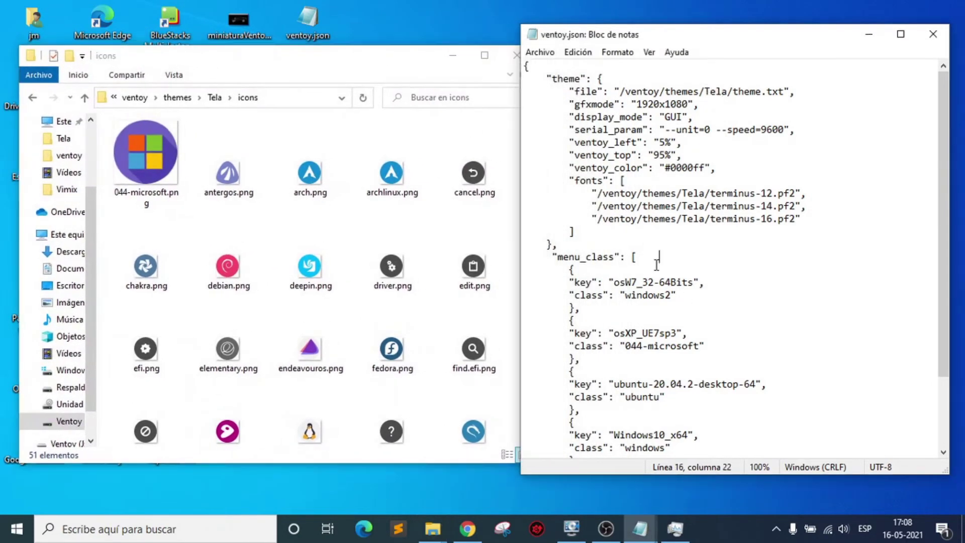
{"action": "scroll", "coordinate": [655, 287], "scroll_direction": "down", "scroll_amount": 2}
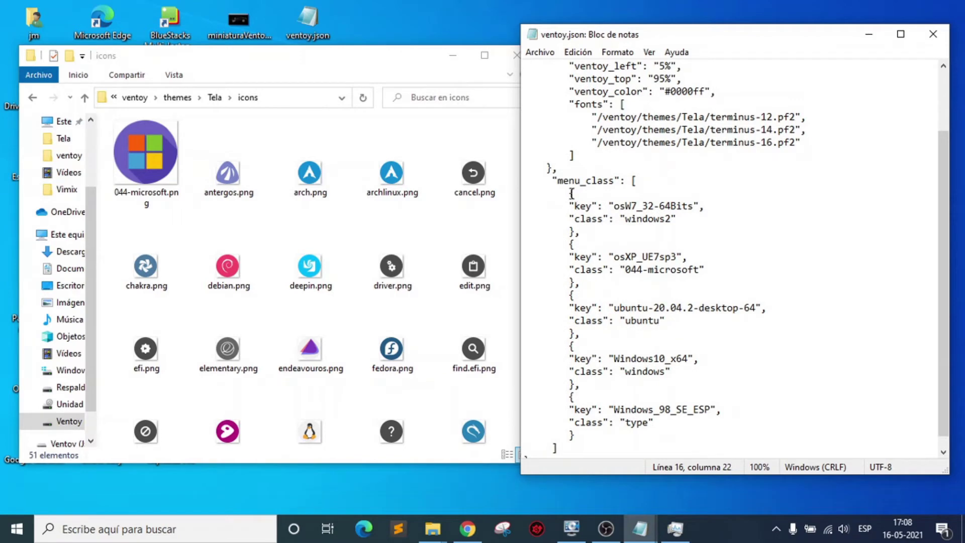
{"action": "left_click_drag", "start_coordinate": [568, 193], "coordinate": [575, 332]}
{"action": "left_click", "coordinate": [591, 207]}
{"action": "left_click_drag", "start_coordinate": [573, 207], "coordinate": [693, 205]}
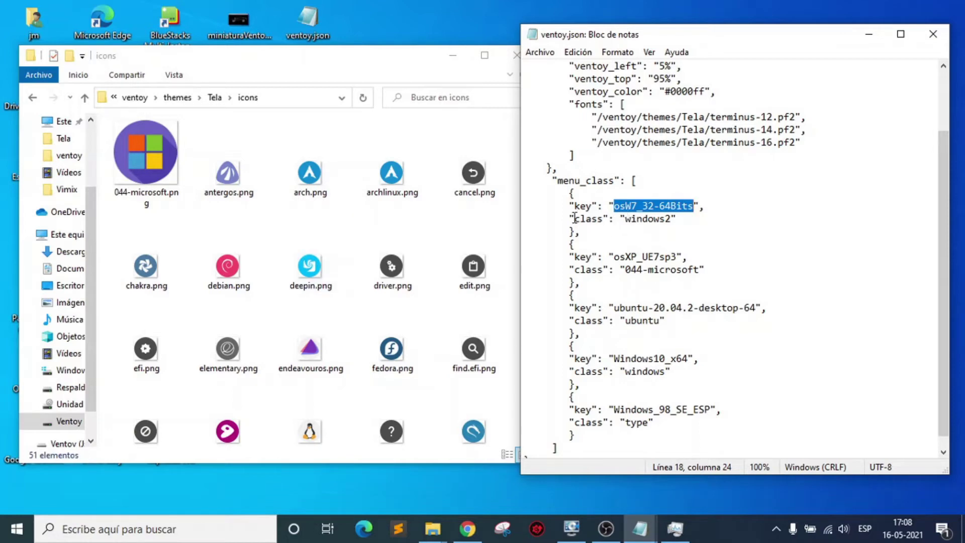
{"action": "left_click_drag", "start_coordinate": [575, 218], "coordinate": [603, 218]}
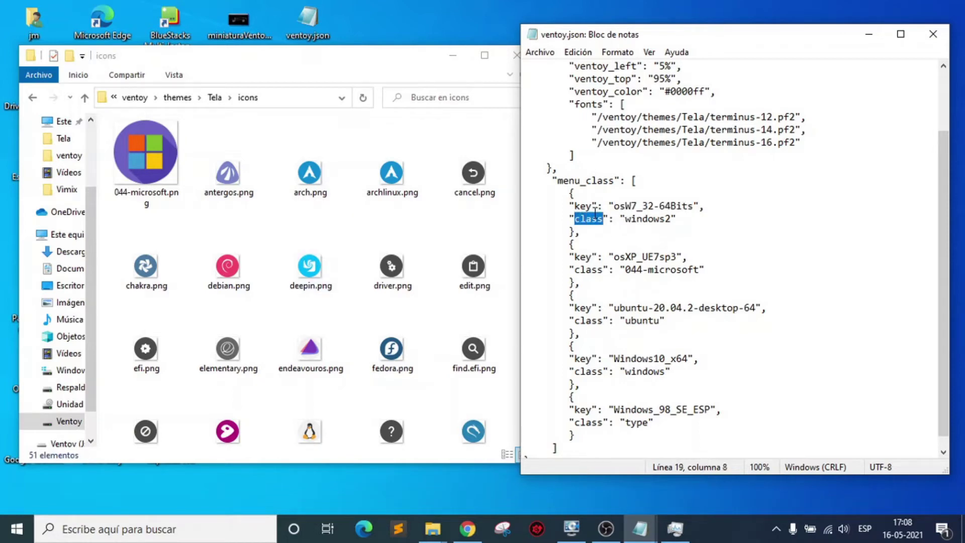
{"action": "left_click", "coordinate": [641, 215]}
{"action": "left_click_drag", "start_coordinate": [614, 206], "coordinate": [671, 219]}
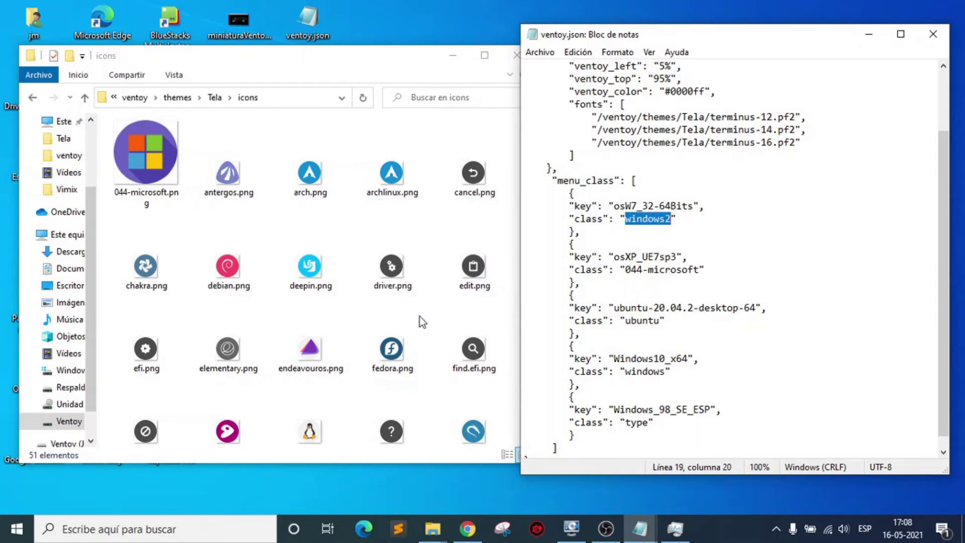
Match the class values windows2 and 044-microsoft in ventoy.json to their PNG files in the icons folder.
{"action": "scroll", "coordinate": [150, 387], "scroll_direction": "down", "scroll_amount": 10}
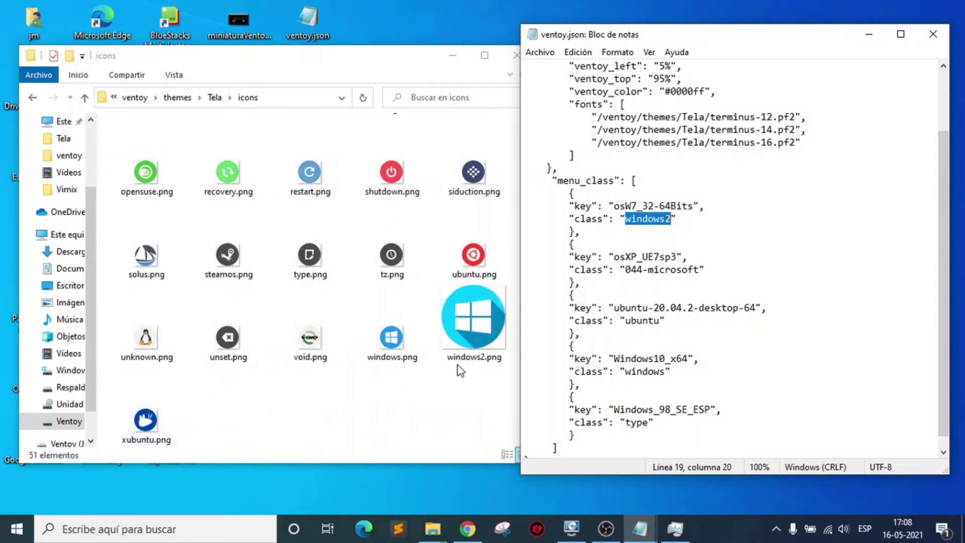
{"action": "left_click", "coordinate": [472, 324]}
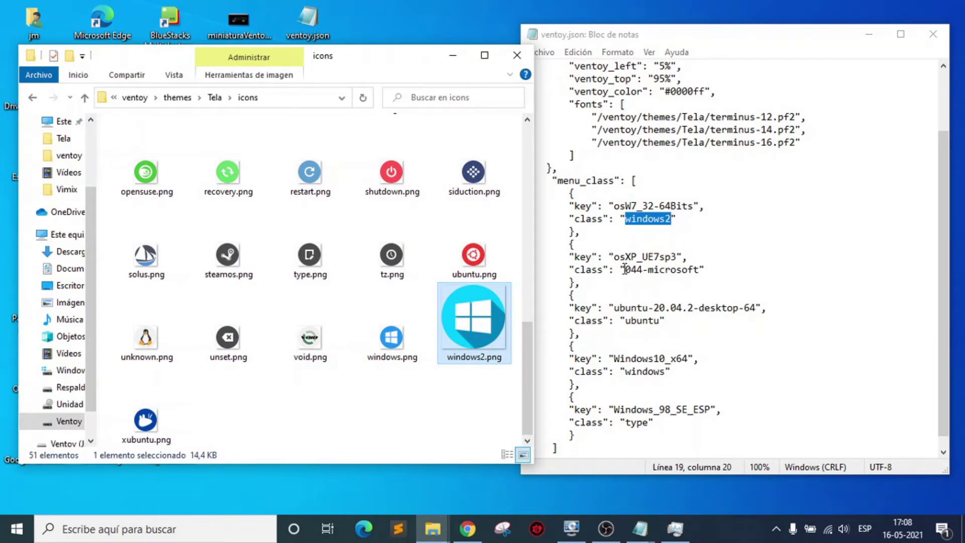
{"action": "left_click_drag", "start_coordinate": [624, 270], "coordinate": [699, 269]}
{"action": "scroll", "coordinate": [324, 285], "scroll_direction": "up", "scroll_amount": 10}
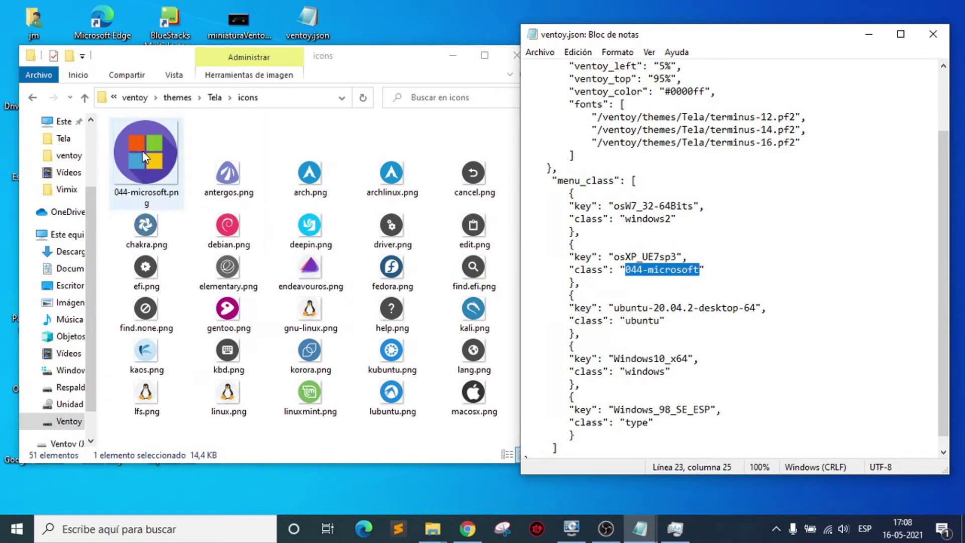
{"action": "left_click", "coordinate": [726, 257]}
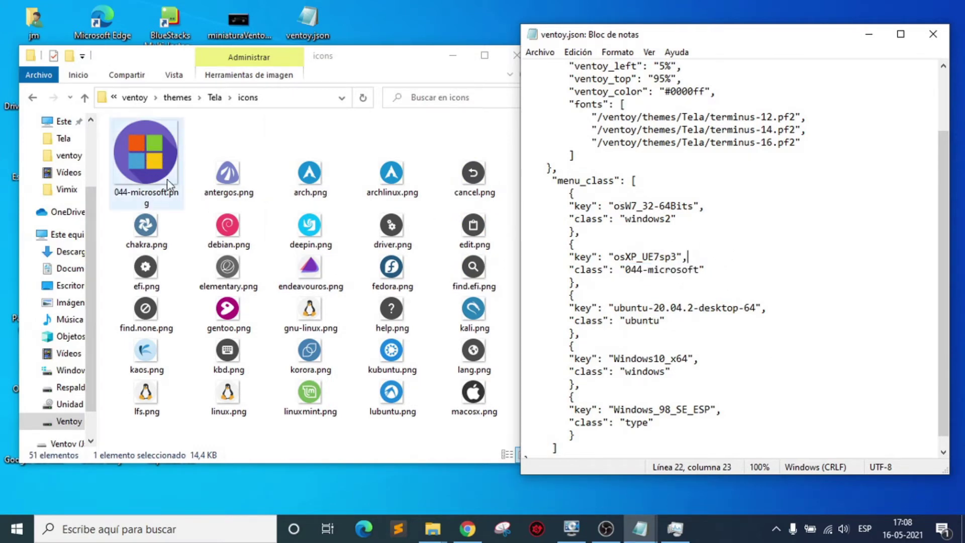
Return to the Ventoy drive root and compare the osW7_32-64Bits.iso file name with its key in ventoy.json.
{"action": "left_click", "coordinate": [140, 100]}
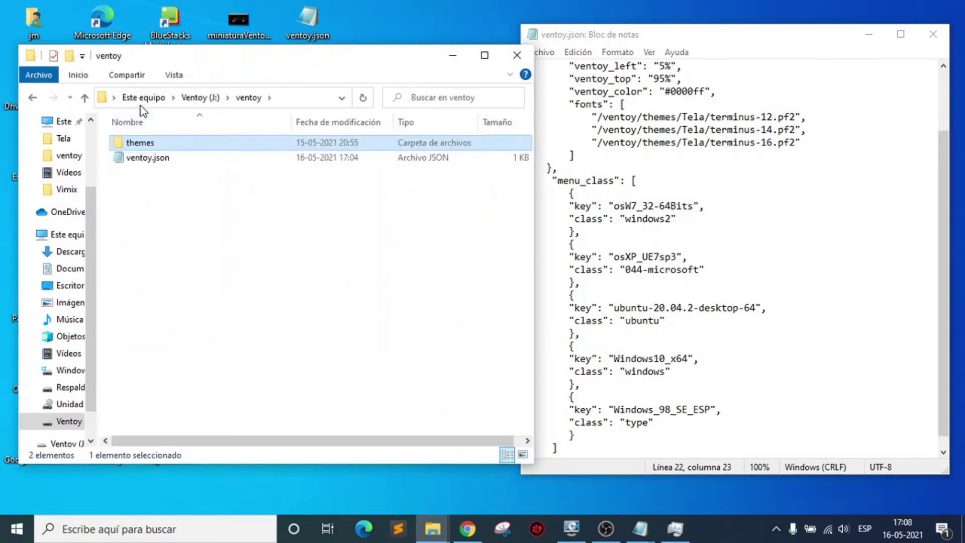
{"action": "left_click", "coordinate": [199, 99]}
{"action": "left_click", "coordinate": [155, 177]}
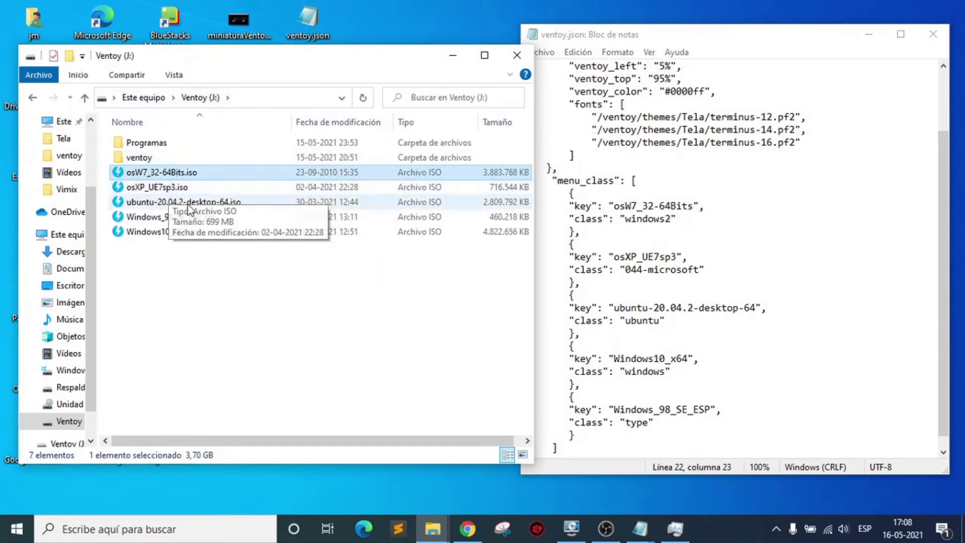
{"action": "left_click_drag", "start_coordinate": [614, 206], "coordinate": [694, 206]}
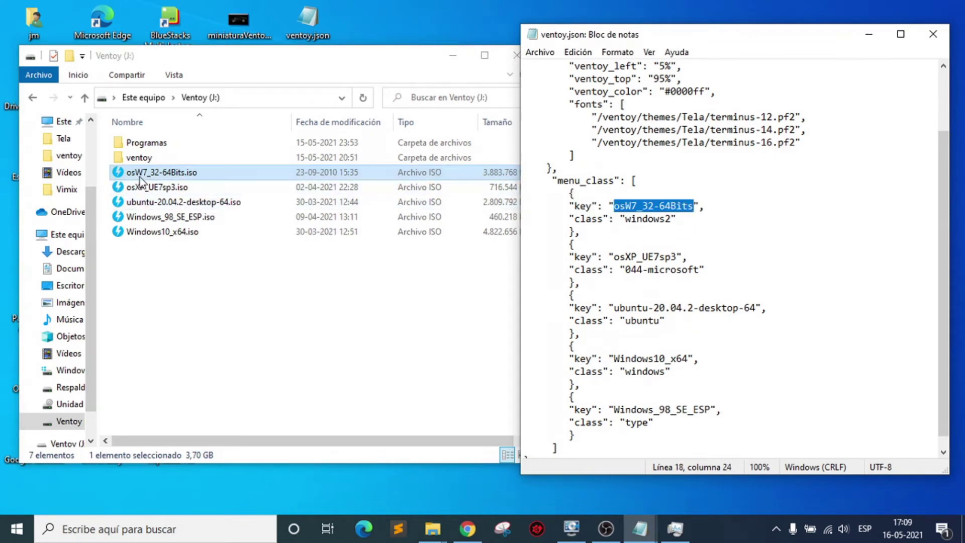
{"action": "left_click", "coordinate": [696, 206]}
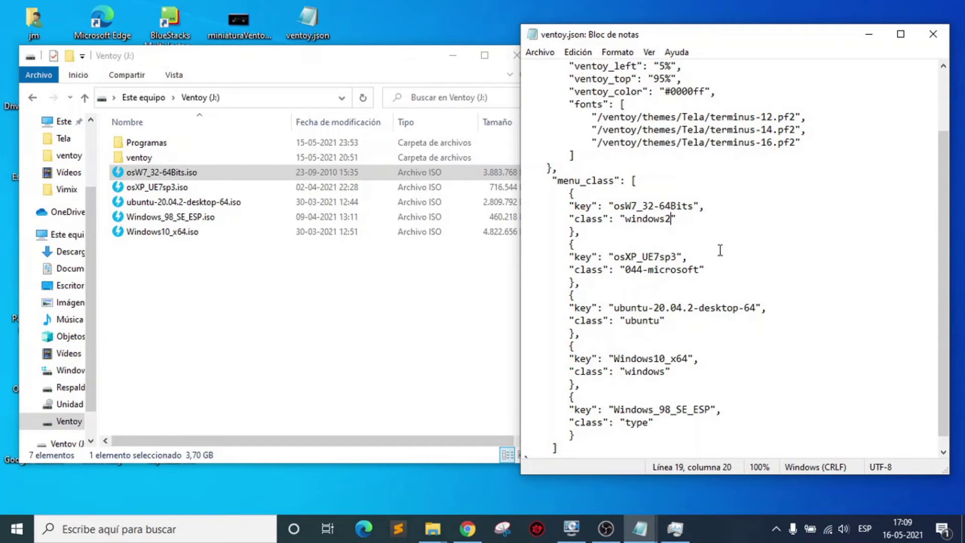
Examine how braces and commas separate the menu_class entries, and how the last Windows_98_SE_ESP entry closes.
{"action": "left_click_drag", "start_coordinate": [569, 192], "coordinate": [582, 234]}
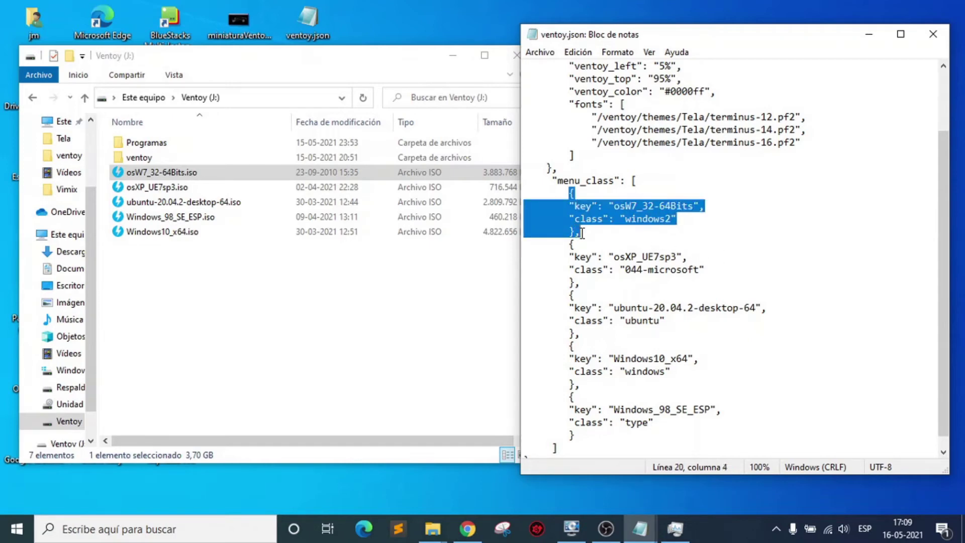
{"action": "left_click", "coordinate": [582, 234]}
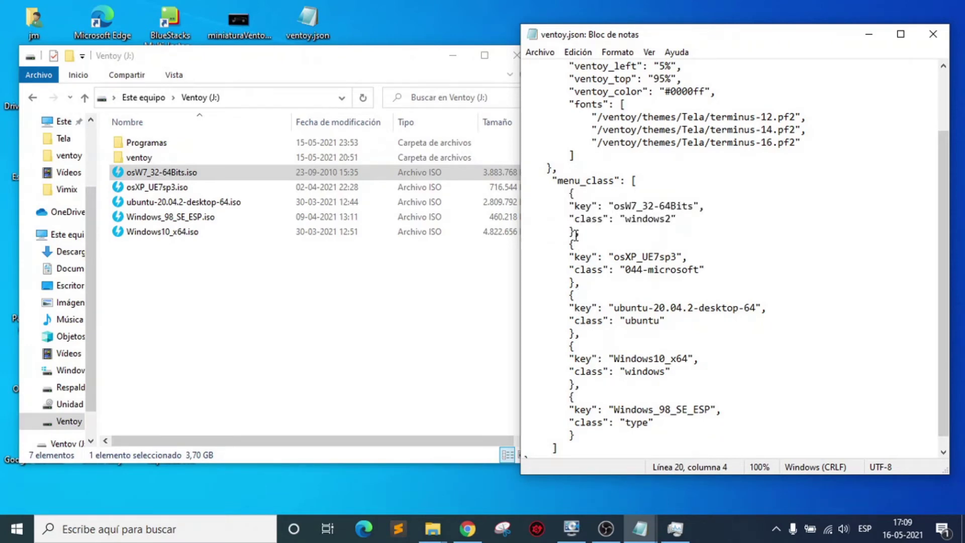
{"action": "left_click_drag", "start_coordinate": [580, 231], "coordinate": [576, 258]}
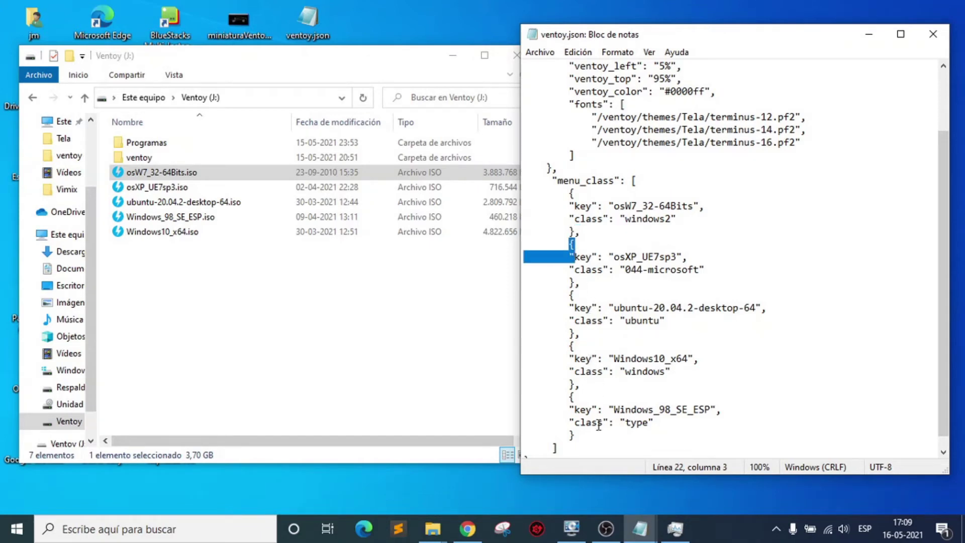
{"action": "scroll", "coordinate": [598, 425], "scroll_direction": "down", "scroll_amount": 1}
{"action": "left_click", "coordinate": [577, 425]}
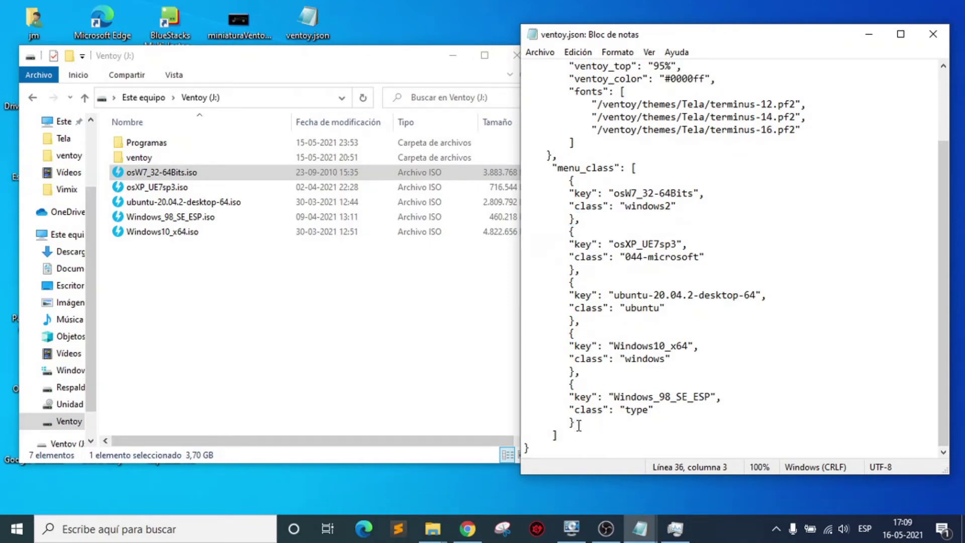
{"action": "left_click", "coordinate": [576, 374]}
{"action": "left_click", "coordinate": [576, 324]}
{"action": "left_click_drag", "start_coordinate": [576, 322], "coordinate": [580, 322]}
{"action": "left_click", "coordinate": [574, 422]}
{"action": "left_click", "coordinate": [579, 425]}
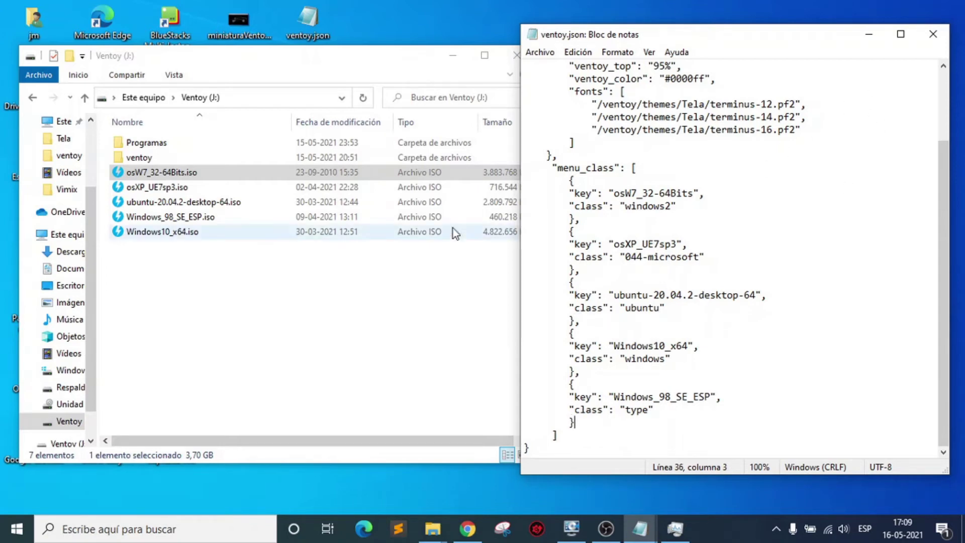
{"action": "left_click_drag", "start_coordinate": [571, 181], "coordinate": [582, 221]}
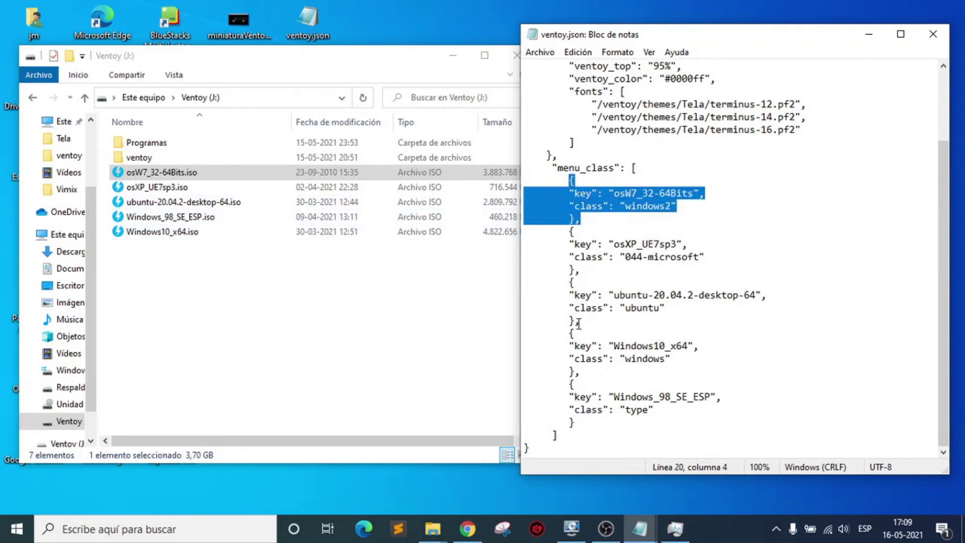
{"action": "left_click", "coordinate": [576, 424]}
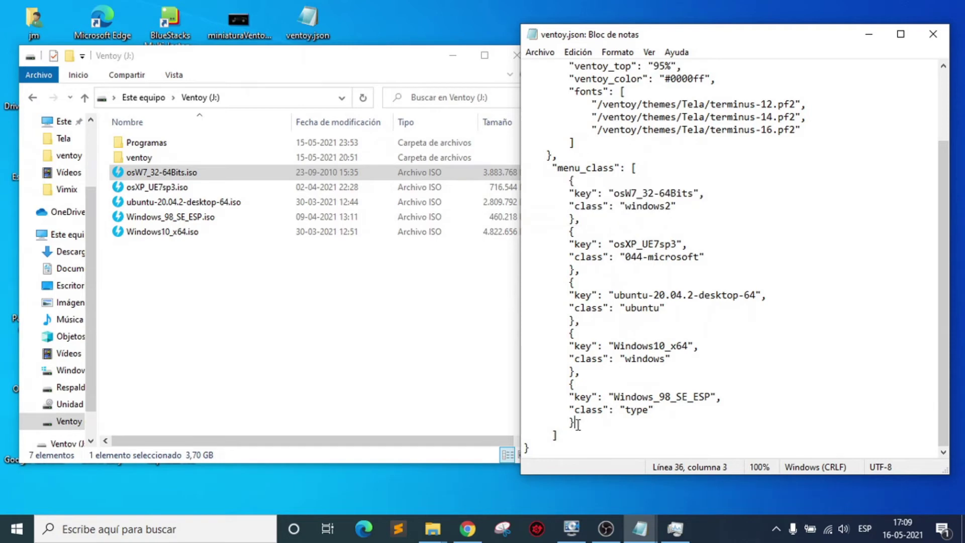
Review where the theme block ends and the menu_class block starts, through to the end of ventoy.json.
{"action": "scroll", "coordinate": [683, 271], "scroll_direction": "up", "scroll_amount": 3}
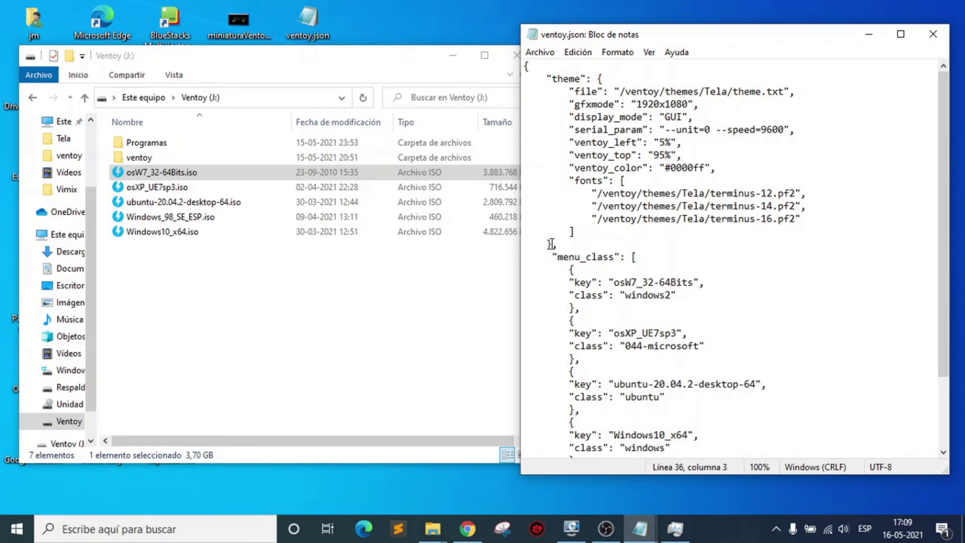
{"action": "left_click_drag", "start_coordinate": [552, 251], "coordinate": [560, 265]}
{"action": "left_click_drag", "start_coordinate": [623, 276], "coordinate": [656, 480]}
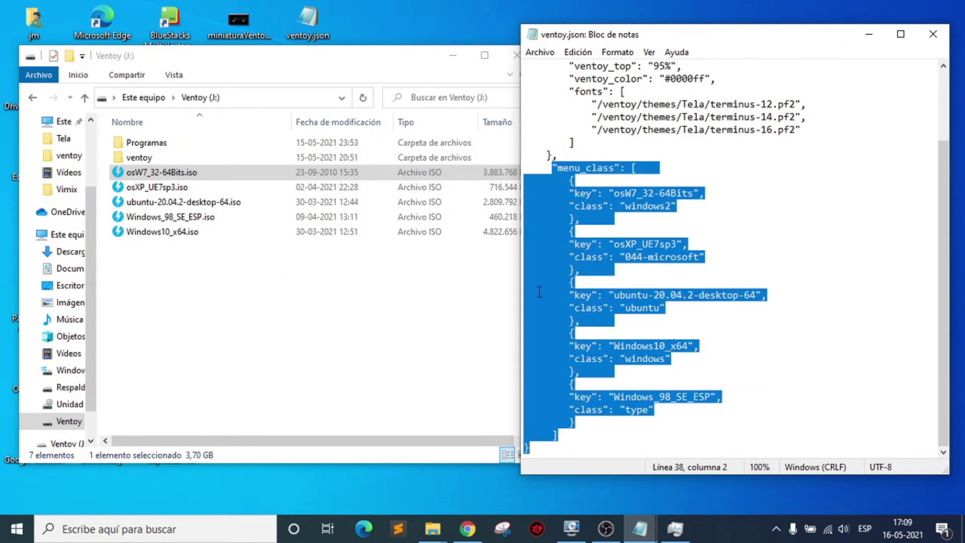
{"action": "left_click", "coordinate": [714, 273]}
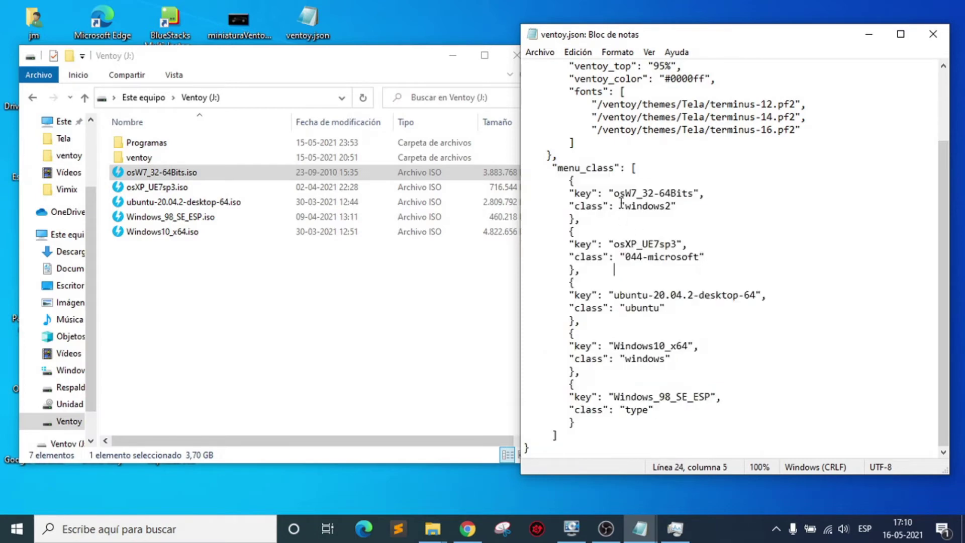
Check the osW7_32-64Bits entry in ventoy.json and open the Tela theme's icons folder on the Ventoy drive.
{"action": "left_click_drag", "start_coordinate": [615, 192], "coordinate": [696, 192]}
{"action": "left_click", "coordinate": [663, 205]}
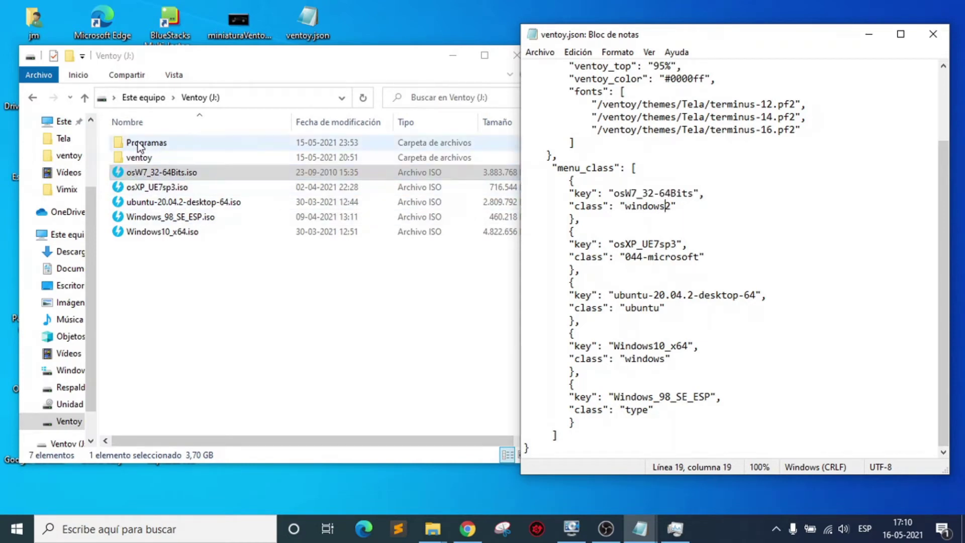
{"action": "double_click", "coordinate": [134, 156]}
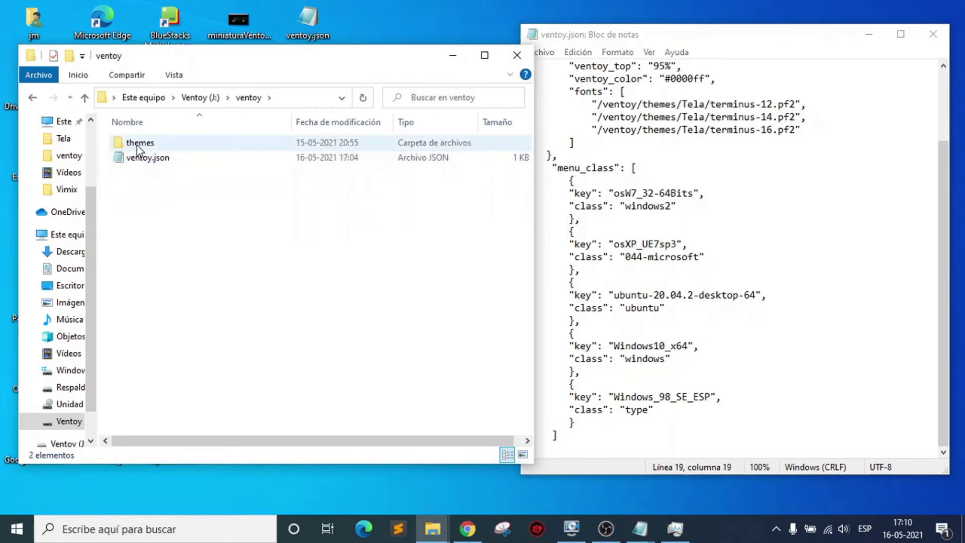
{"action": "left_click", "coordinate": [137, 145]}
{"action": "double_click", "coordinate": [136, 145]}
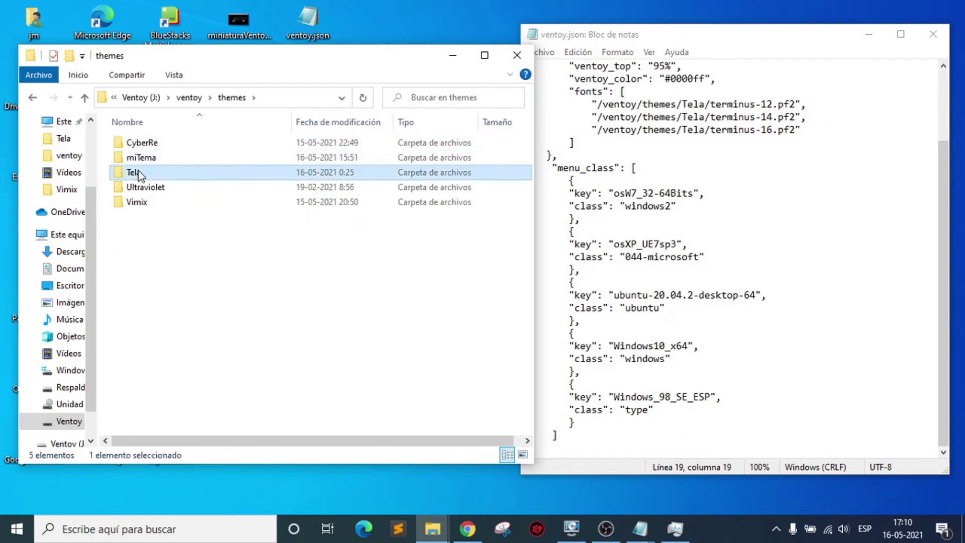
{"action": "double_click", "coordinate": [138, 170]}
{"action": "double_click", "coordinate": [131, 143]}
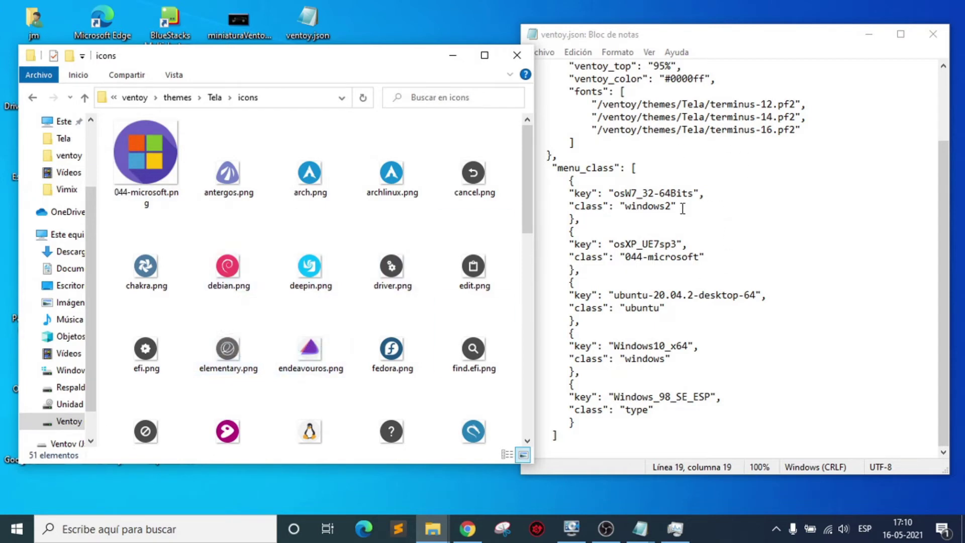
Set the class of the osW7_32-64Bits entry in ventoy.json to debian and save the file.
{"action": "left_click_drag", "start_coordinate": [671, 206], "coordinate": [628, 208]}
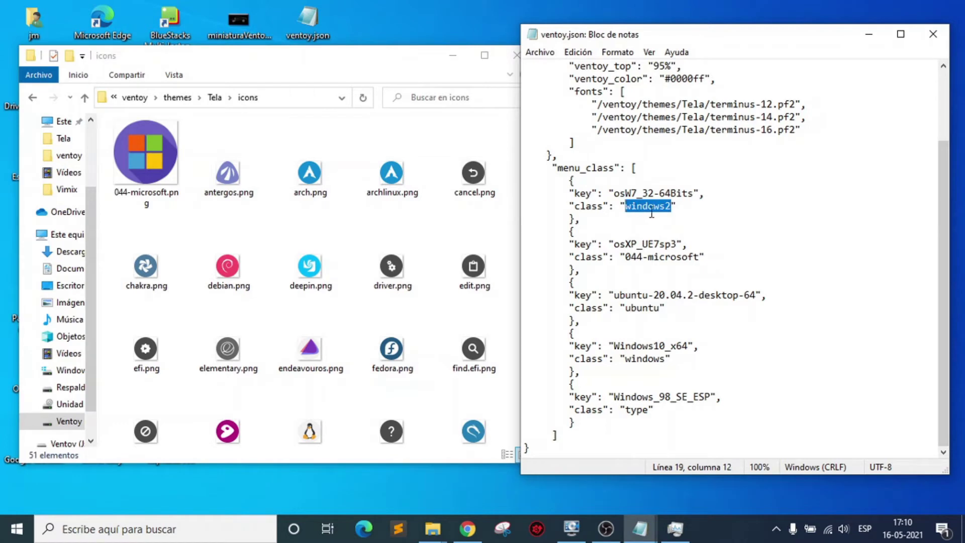
{"action": "type", "text": "debi"}
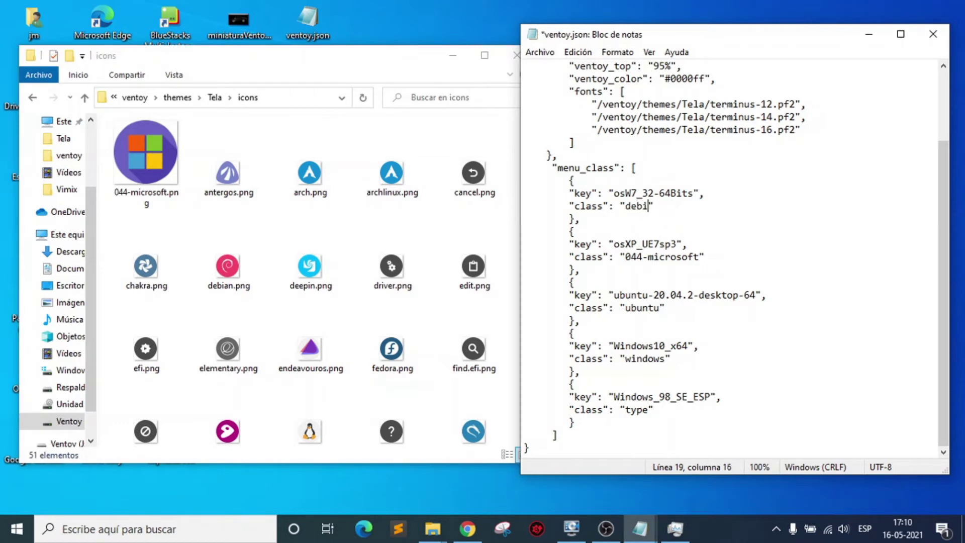
{"action": "type", "text": "n"}
{"action": "type", "text": "a"}
{"action": "left_click", "coordinate": [635, 223]}
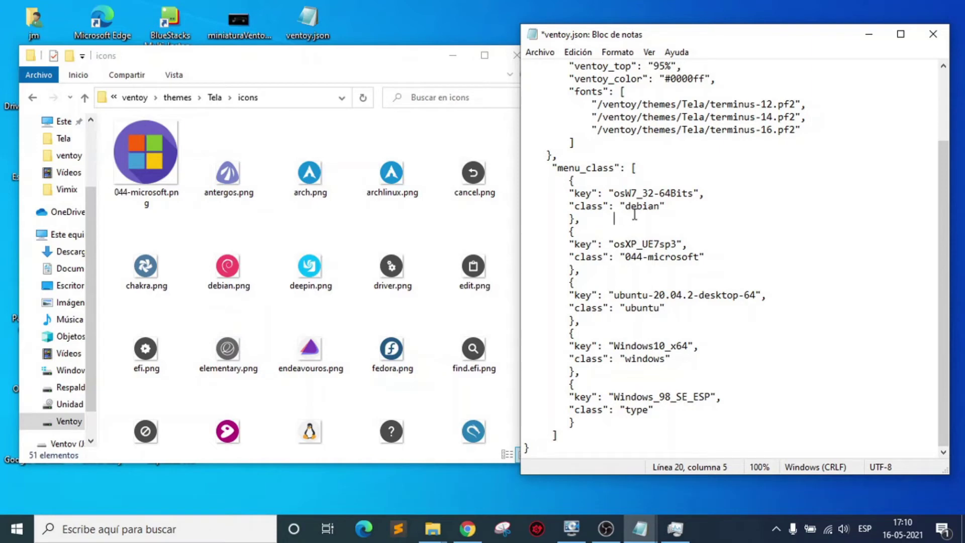
{"action": "left_click", "coordinate": [539, 51]}
{"action": "left_click", "coordinate": [566, 116]}
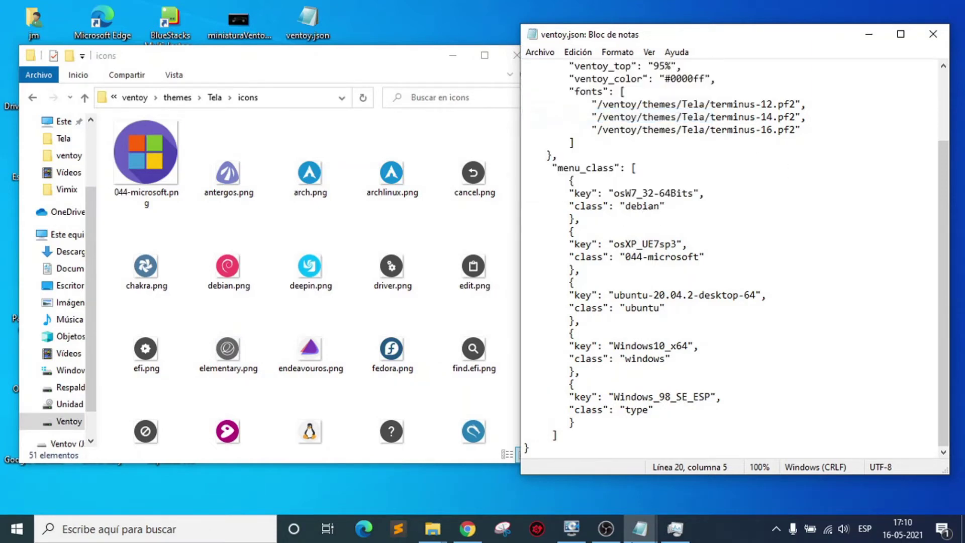
Switch to MobaLiveCD and boot the Ventoy USB drive without creating a hard disk image.
{"action": "left_click", "coordinate": [572, 527]}
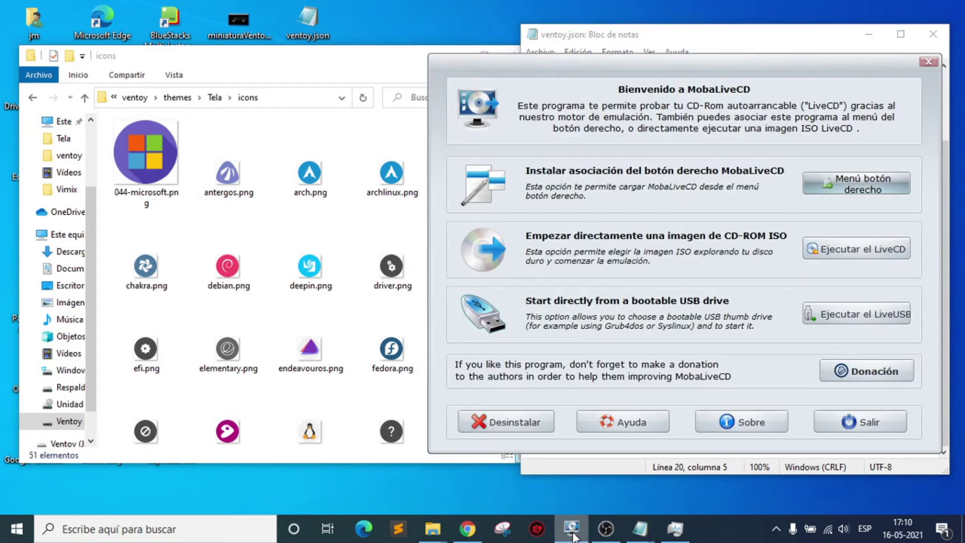
{"action": "left_click", "coordinate": [856, 317]}
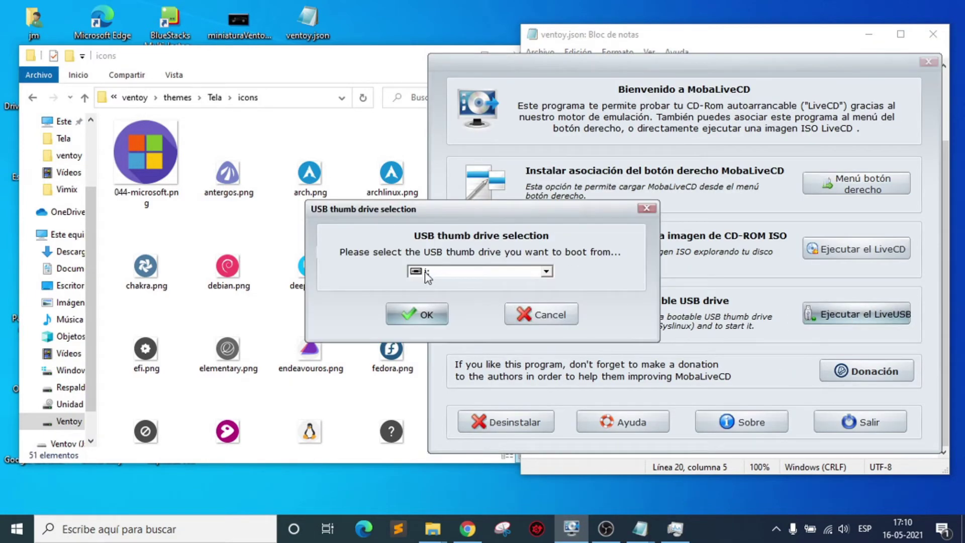
{"action": "left_click", "coordinate": [420, 312]}
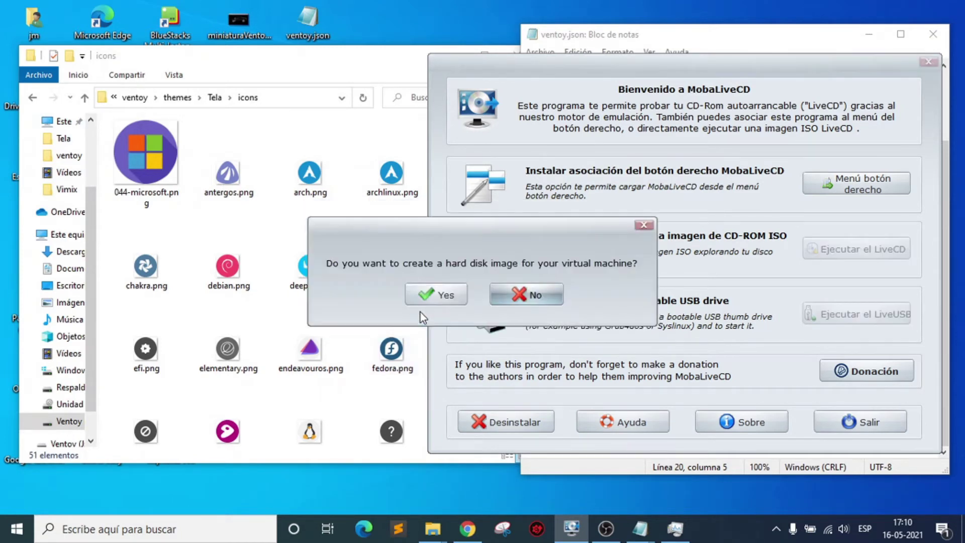
{"action": "left_click", "coordinate": [536, 291]}
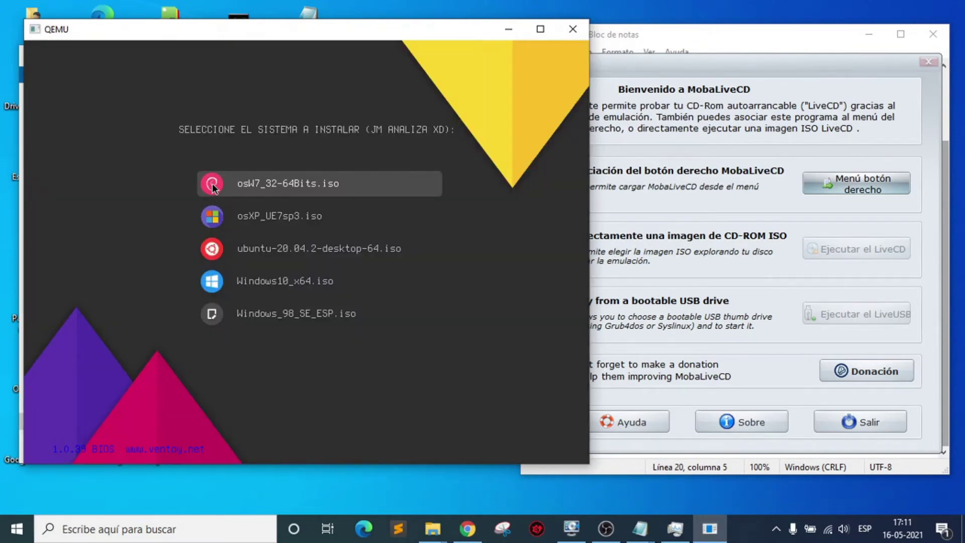
Arrange the emulator beside ventoy.json and compare the osW7_32-64Bits key and its debian class with the boot menu icon.
{"action": "left_click_drag", "start_coordinate": [283, 37], "coordinate": [618, 83]}
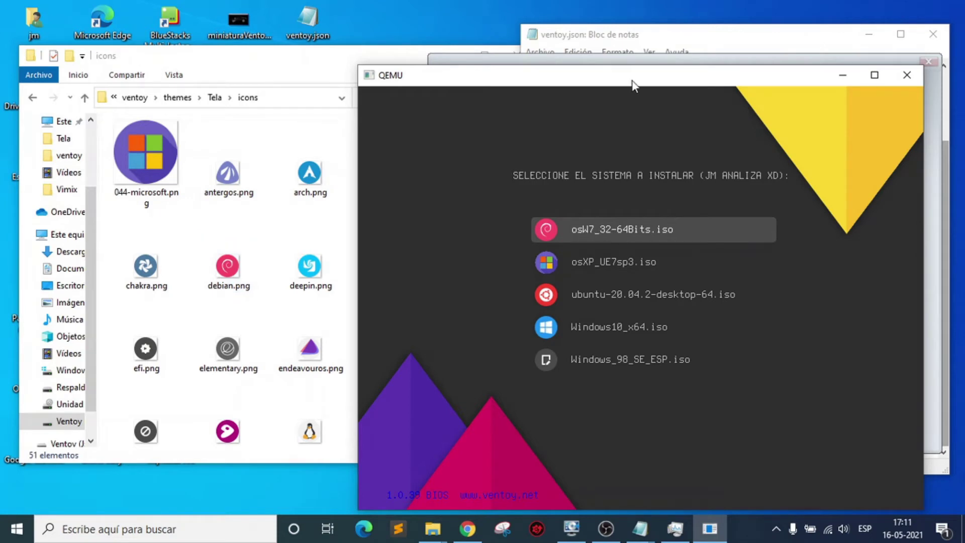
{"action": "left_click_drag", "start_coordinate": [632, 81], "coordinate": [379, 75]}
{"action": "left_click_drag", "start_coordinate": [717, 91], "coordinate": [717, 276]}
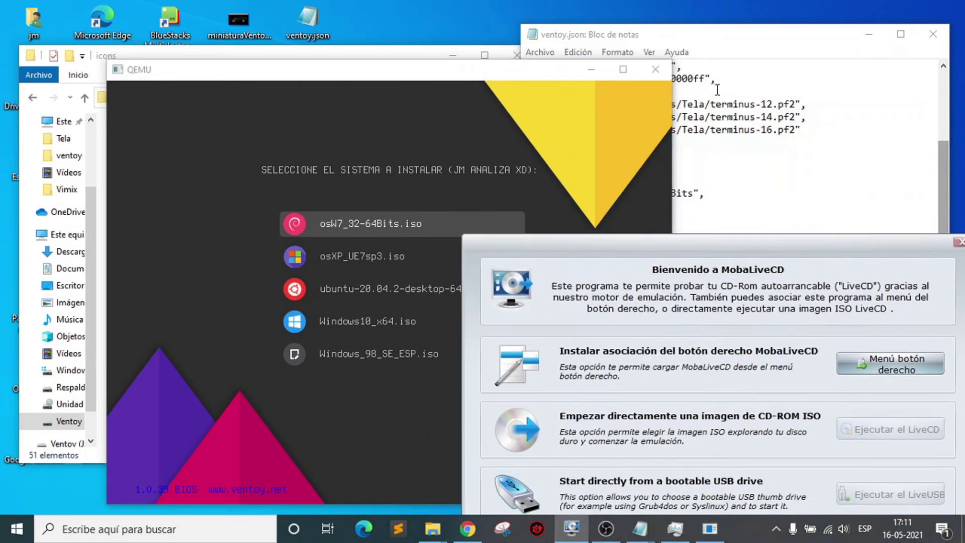
{"action": "left_click", "coordinate": [727, 87]}
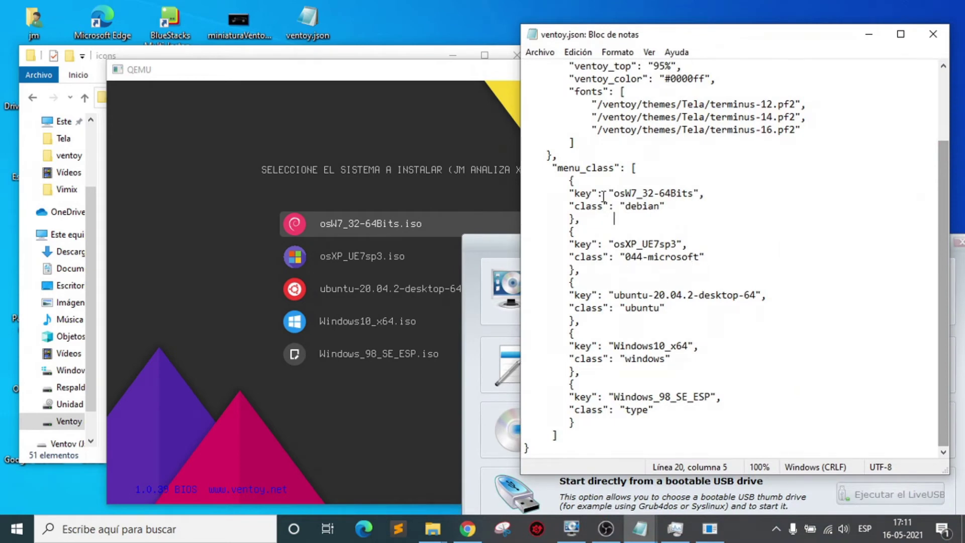
{"action": "left_click_drag", "start_coordinate": [614, 193], "coordinate": [694, 193]}
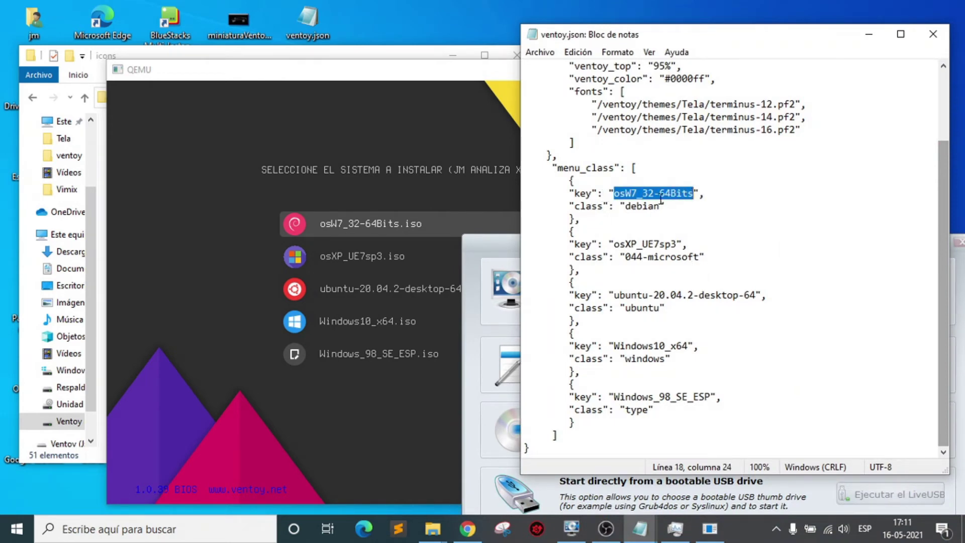
{"action": "left_click_drag", "start_coordinate": [626, 206], "coordinate": [659, 206]}
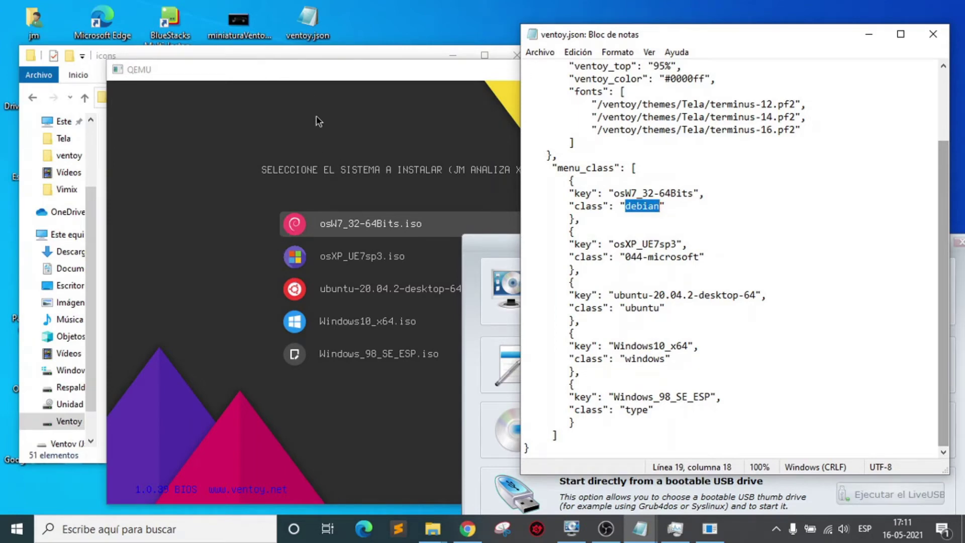
{"action": "left_click_drag", "start_coordinate": [301, 73], "coordinate": [283, 18]}
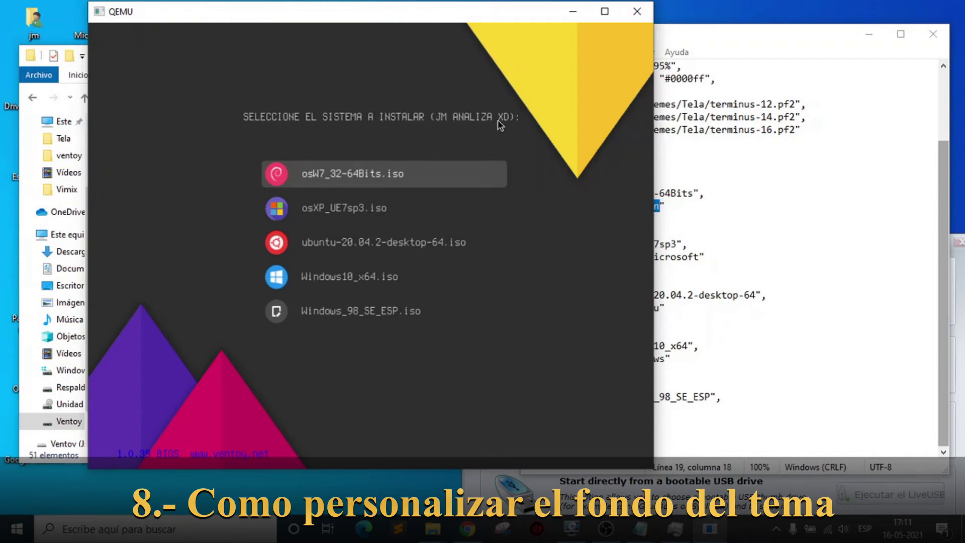
Close the QEMU emulator and ventoy.json, and move the MobaLiveCD window back up into full view.
{"action": "left_click", "coordinate": [645, 16]}
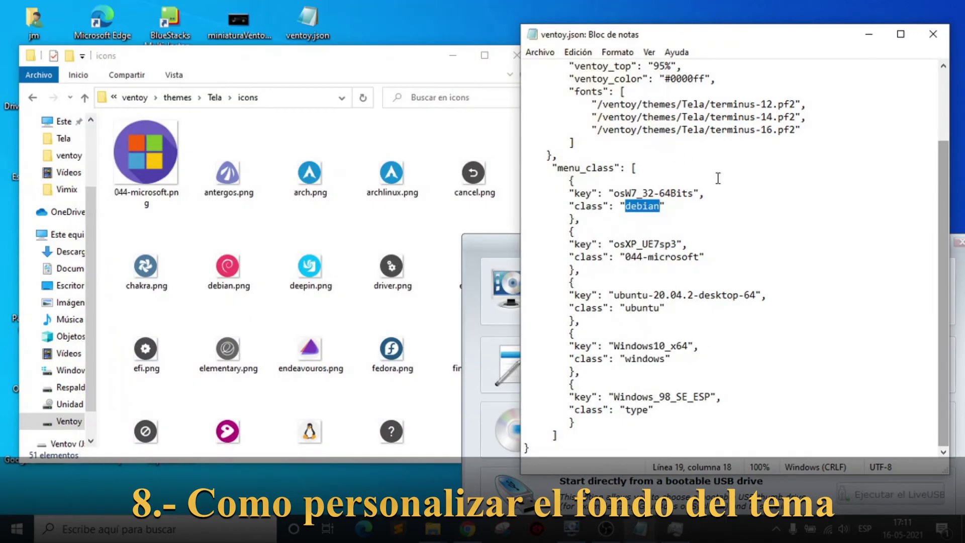
{"action": "left_click", "coordinate": [721, 209]}
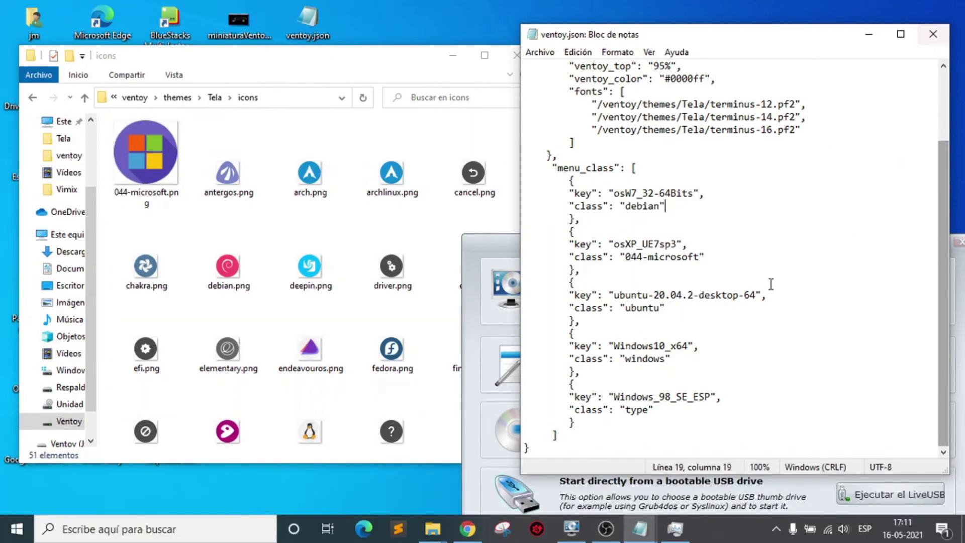
{"action": "scroll", "coordinate": [768, 284], "scroll_direction": "up", "scroll_amount": 3}
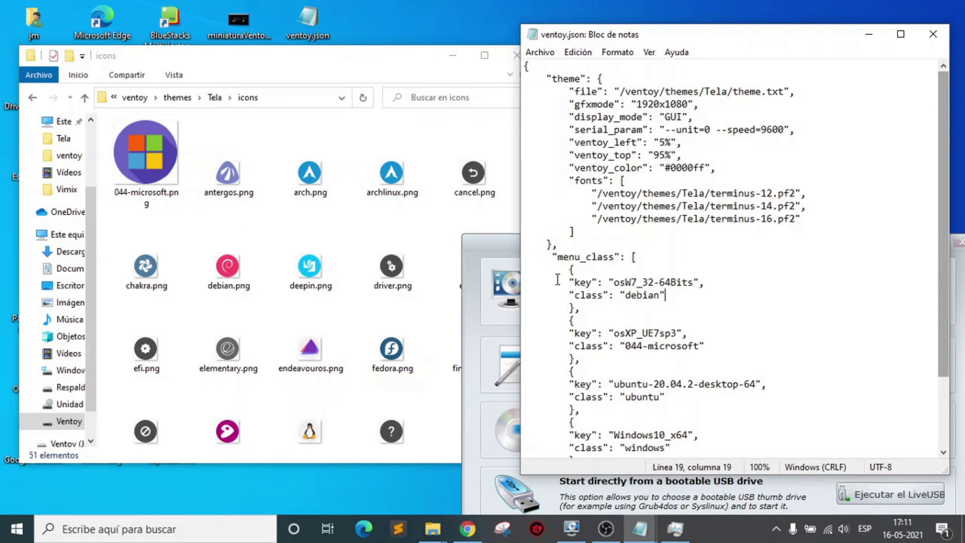
{"action": "left_click", "coordinate": [933, 34]}
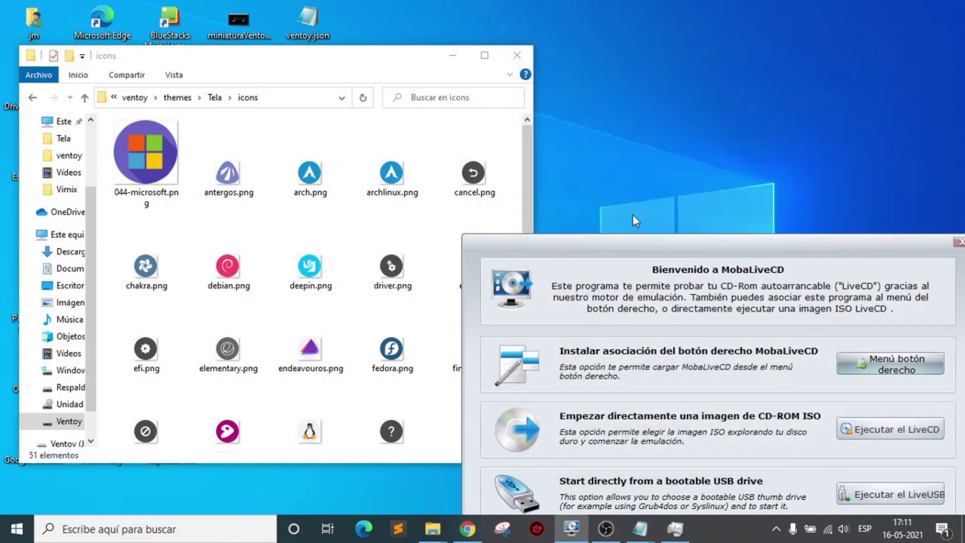
{"action": "left_click_drag", "start_coordinate": [617, 241], "coordinate": [596, 78]}
Open the miTema folder inside ventoy/themes and enlarge the window to show more of its files.
{"action": "left_click", "coordinate": [310, 60]}
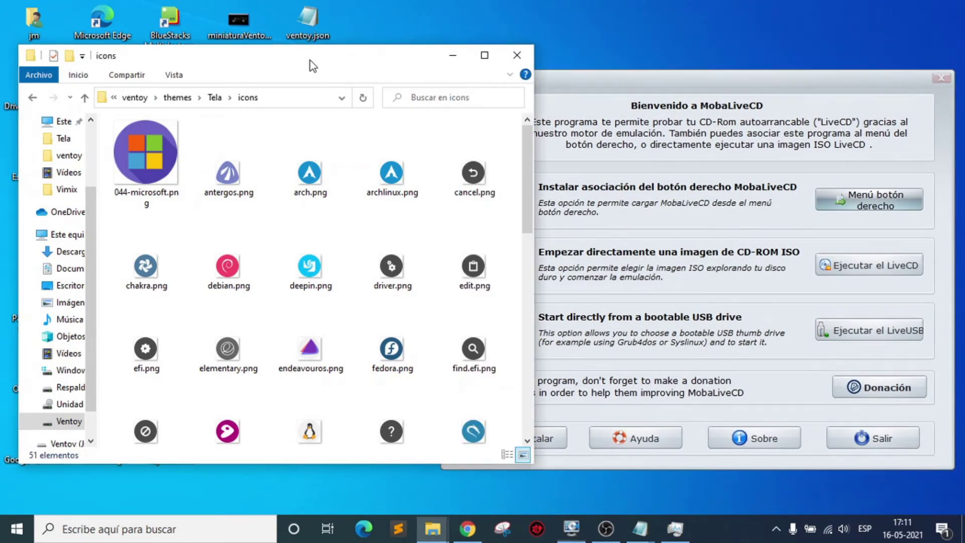
{"action": "left_click", "coordinate": [136, 100]}
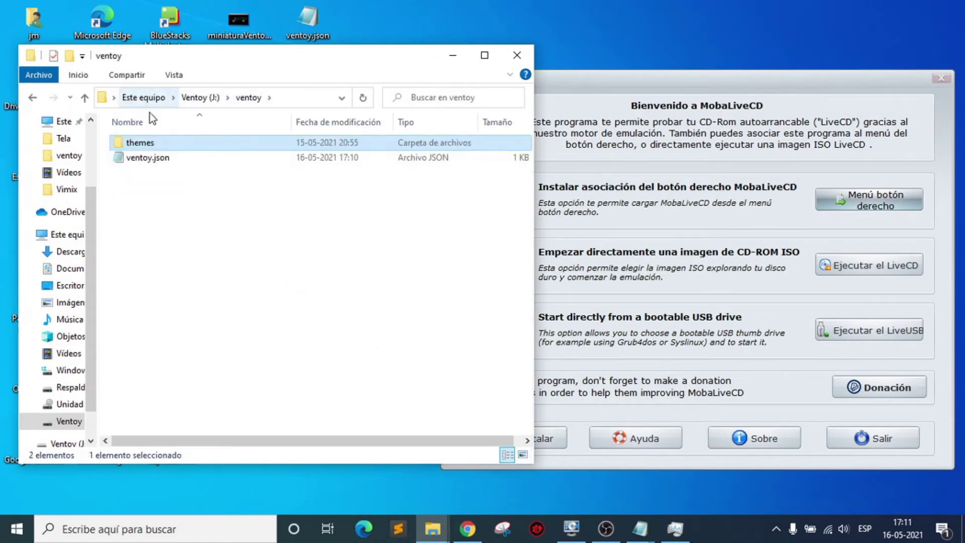
{"action": "double_click", "coordinate": [141, 143]}
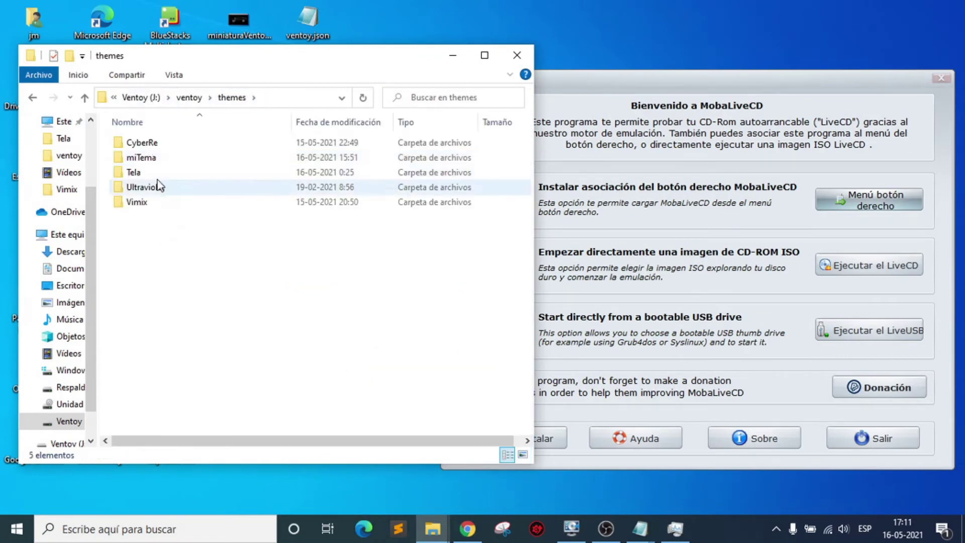
{"action": "double_click", "coordinate": [138, 159]}
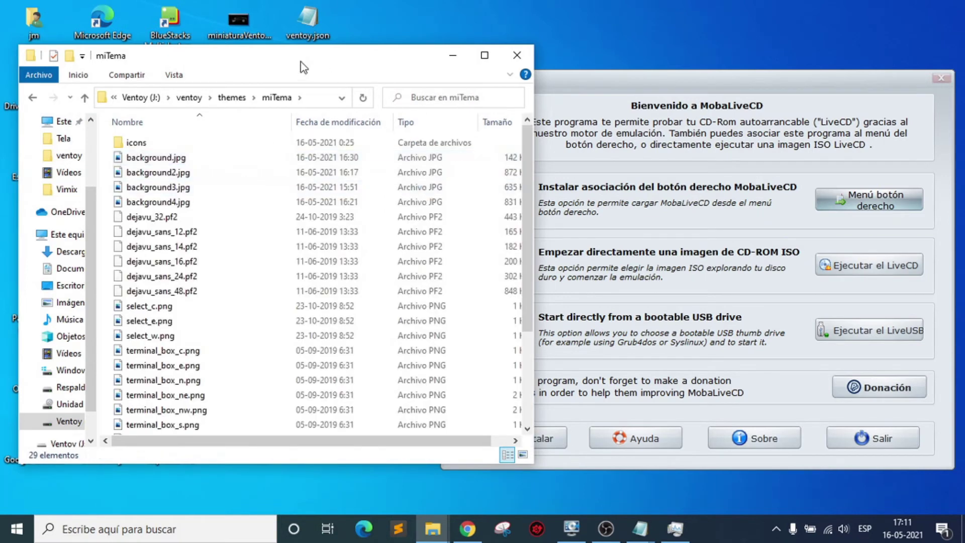
{"action": "left_click_drag", "start_coordinate": [312, 462], "coordinate": [308, 493]}
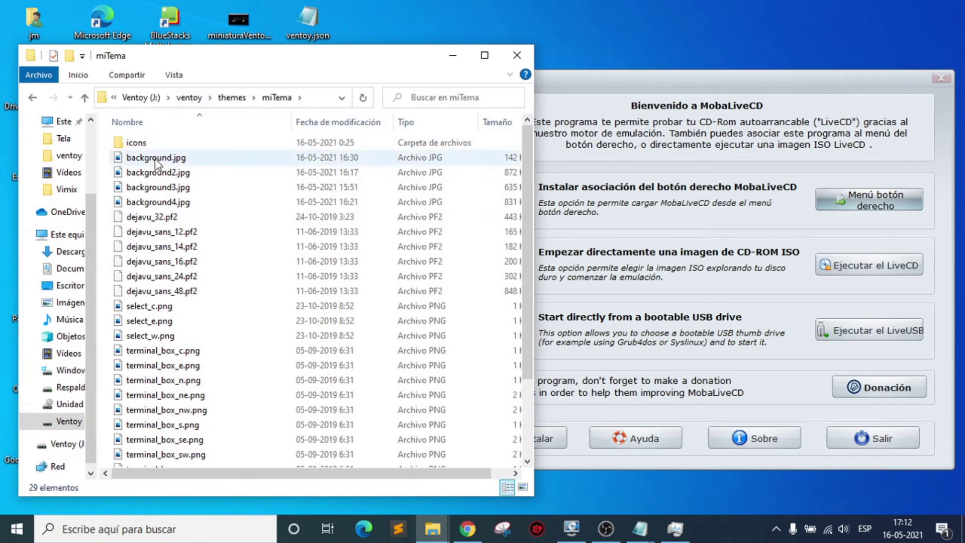
Reopen ventoy.json from the ventoy folder and select the miTema folder within themes for reference.
{"action": "left_click", "coordinate": [189, 97]}
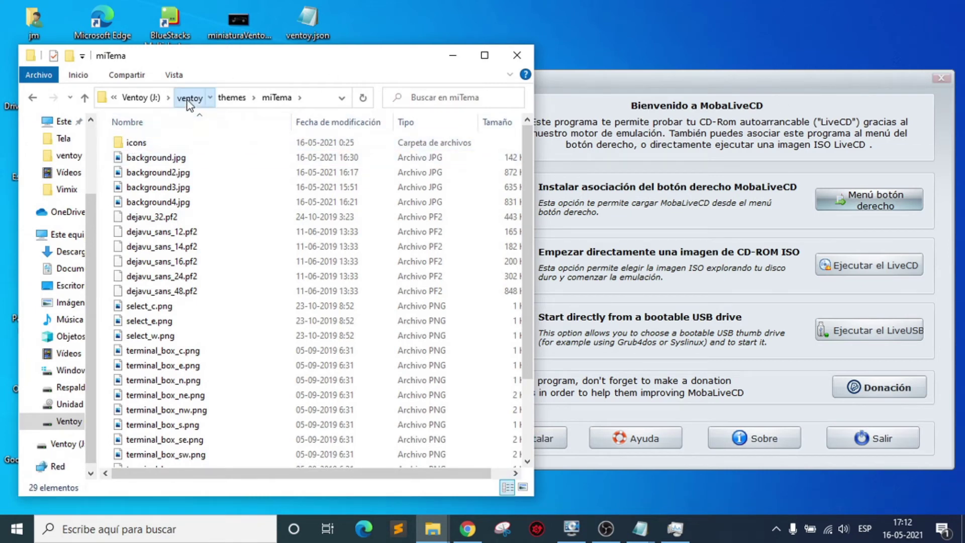
{"action": "double_click", "coordinate": [139, 142]}
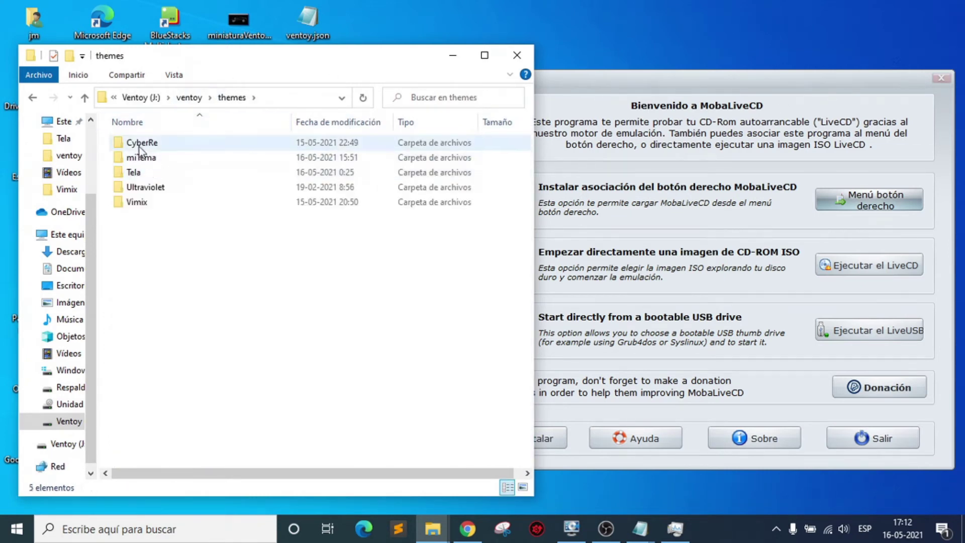
{"action": "left_click", "coordinate": [189, 97]}
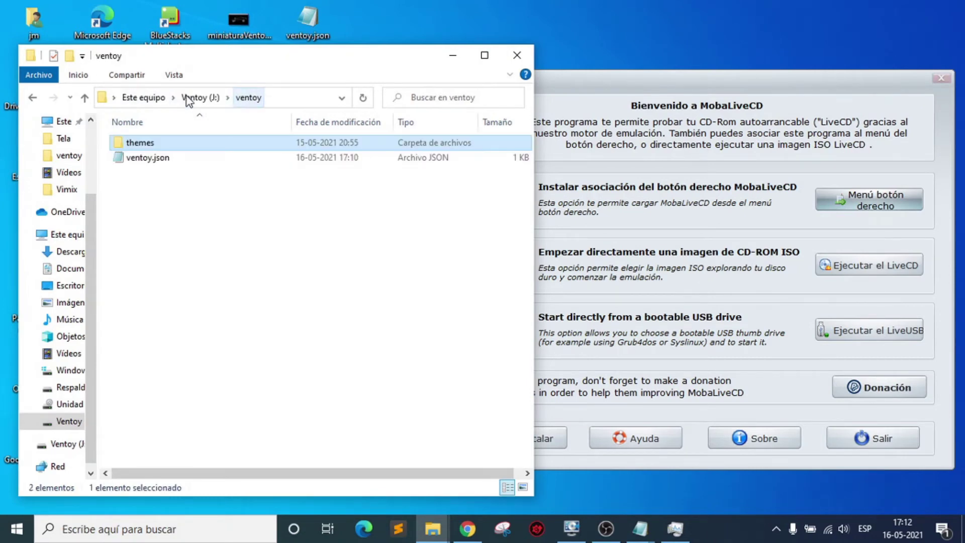
{"action": "double_click", "coordinate": [138, 156]}
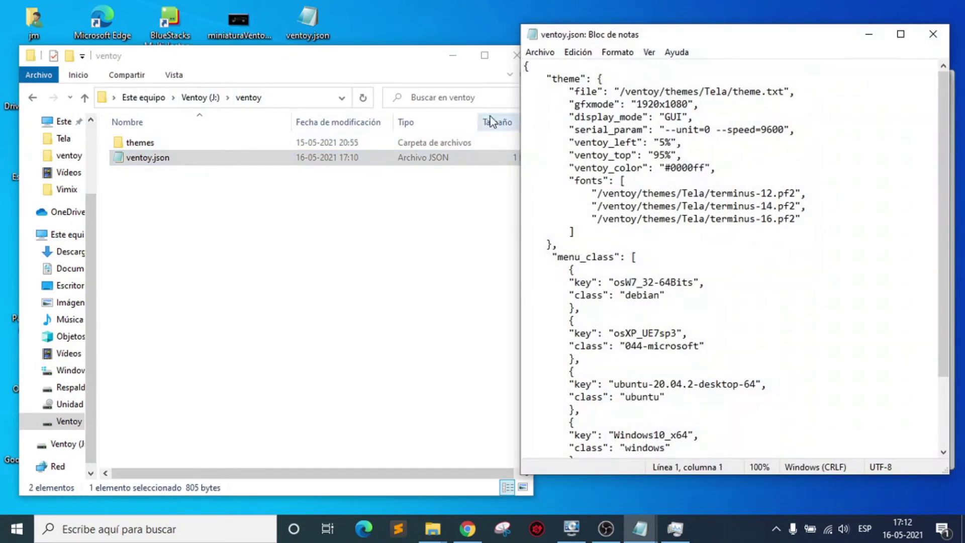
{"action": "double_click", "coordinate": [171, 144]}
{"action": "left_click", "coordinate": [141, 159]}
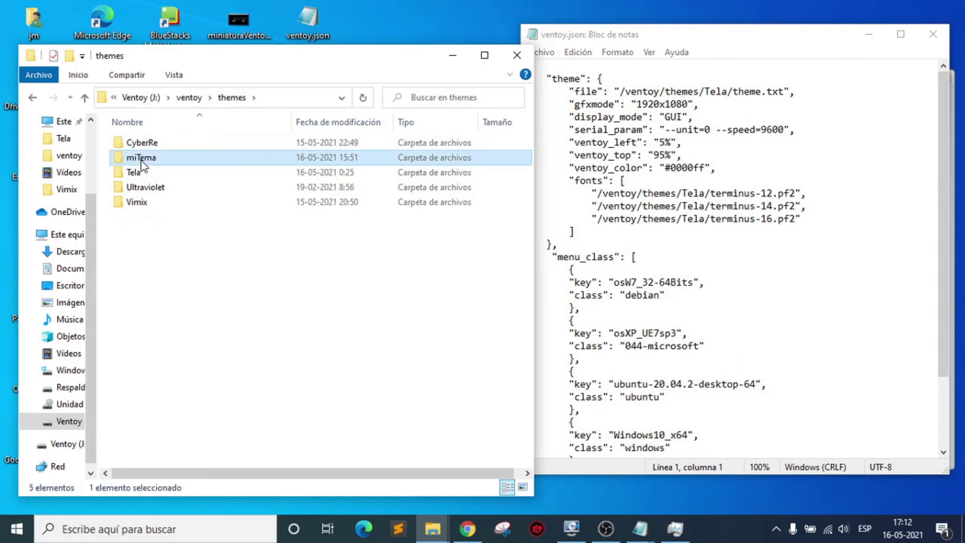
Change the theme file path in ventoy.json to /ventoy/themes/miTema/theme.txt and save the file.
{"action": "left_click_drag", "start_coordinate": [727, 91], "coordinate": [706, 91]}
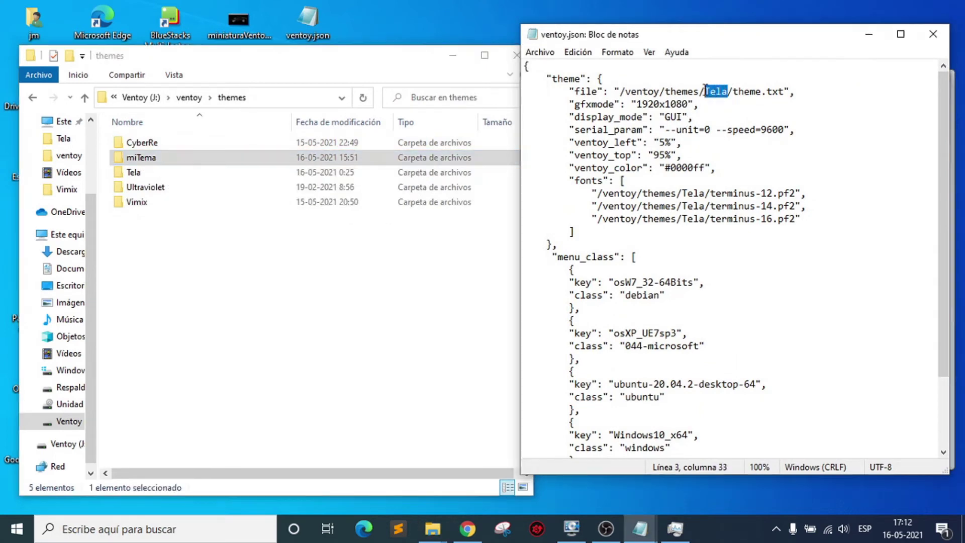
{"action": "type", "text": "miTema"}
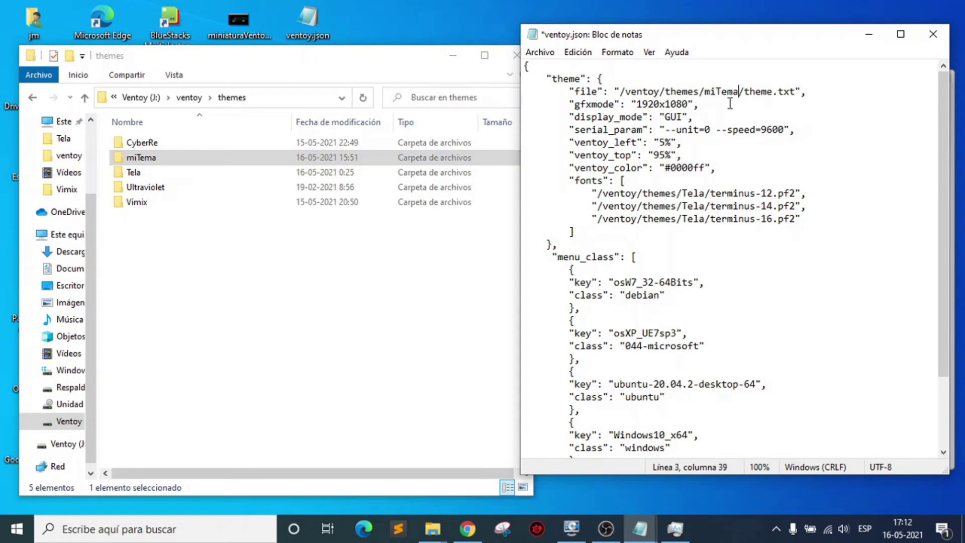
{"action": "left_click", "coordinate": [540, 51]}
{"action": "left_click", "coordinate": [578, 111]}
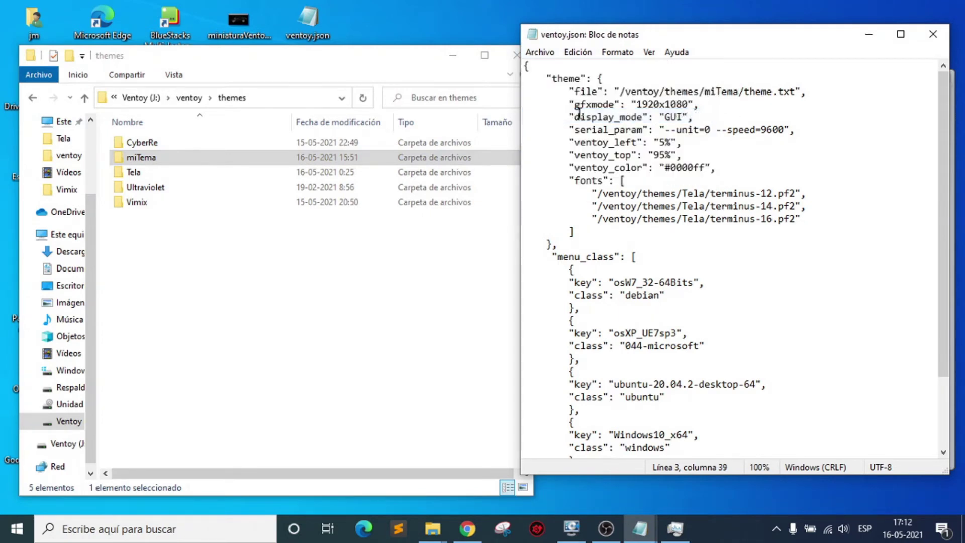
Close ventoy.json and open the miTema folder inside ventoy/themes.
{"action": "left_click", "coordinate": [134, 159]}
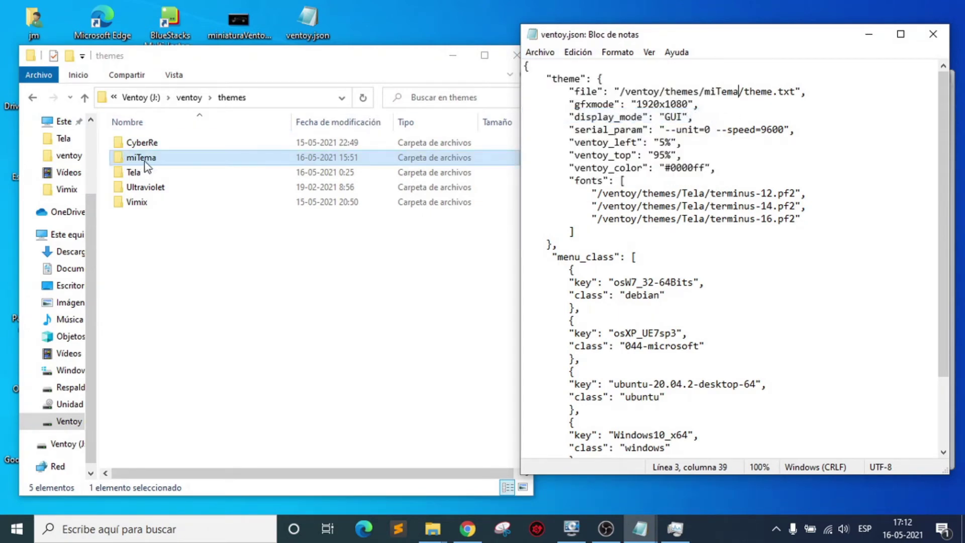
{"action": "scroll", "coordinate": [753, 281], "scroll_direction": "down", "scroll_amount": 3}
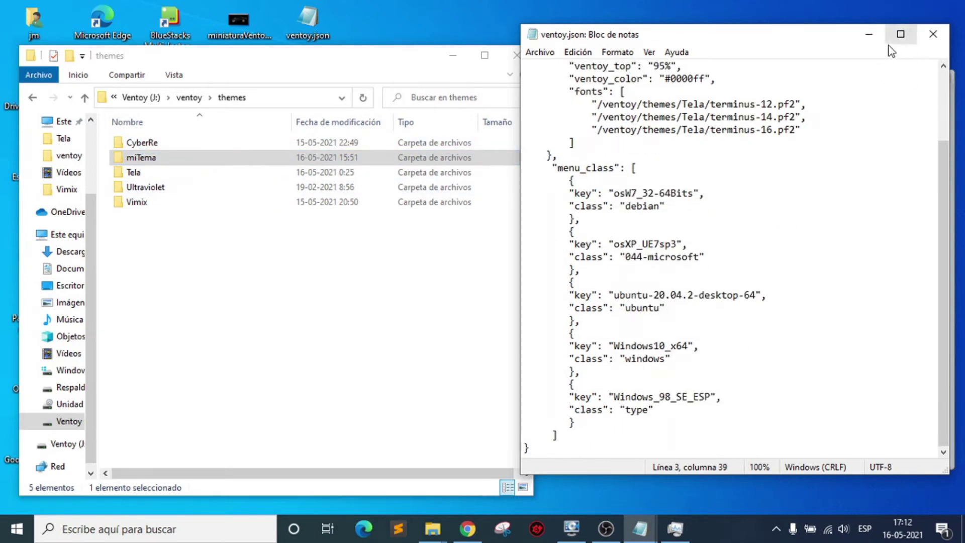
{"action": "left_click", "coordinate": [933, 34]}
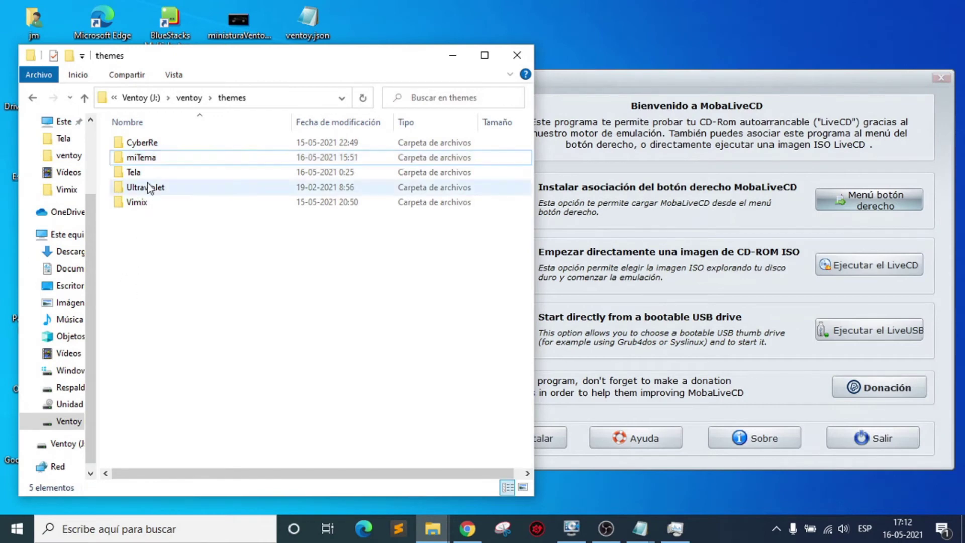
{"action": "double_click", "coordinate": [133, 156]}
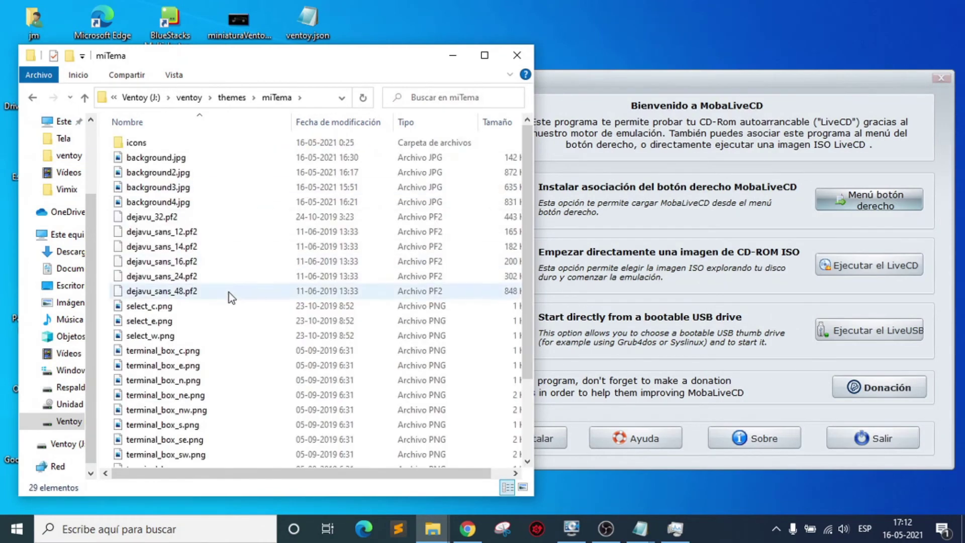
Preview background.jpg from the miTema folder and close the image viewer.
{"action": "left_click", "coordinate": [150, 160]}
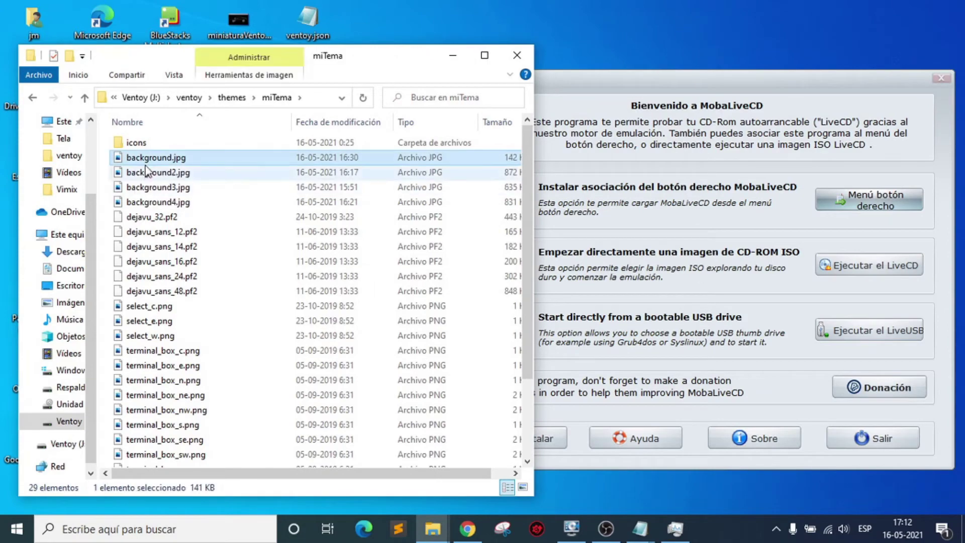
{"action": "double_click", "coordinate": [146, 160]}
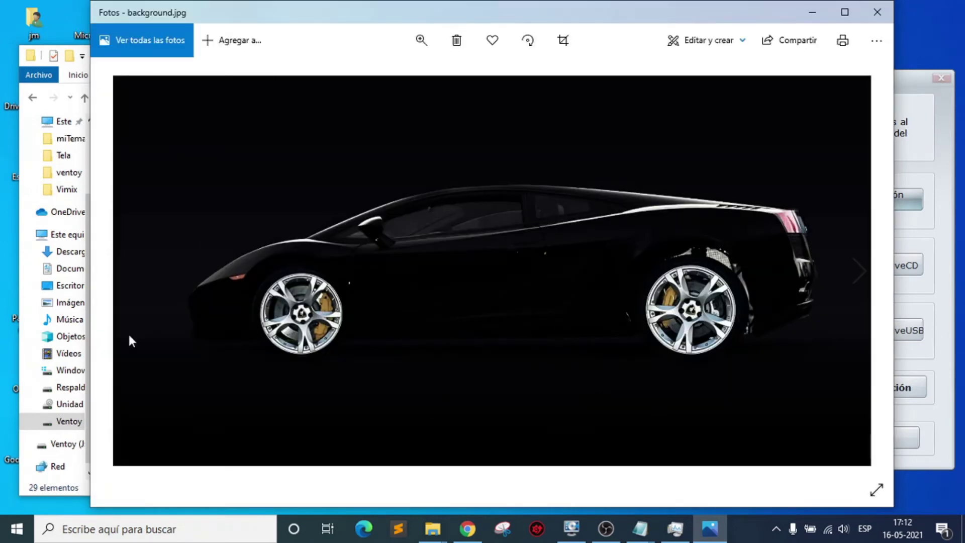
{"action": "left_click", "coordinate": [878, 11]}
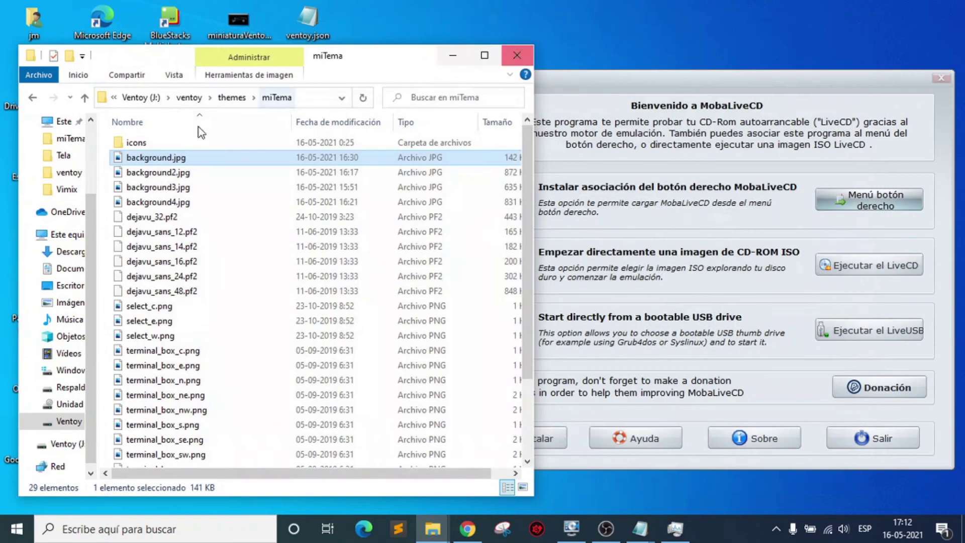
Examine the alternative background images and the remaining theme files in the miTema folder.
{"action": "left_click", "coordinate": [145, 173]}
{"action": "left_click", "coordinate": [145, 187]}
{"action": "left_click", "coordinate": [145, 206]}
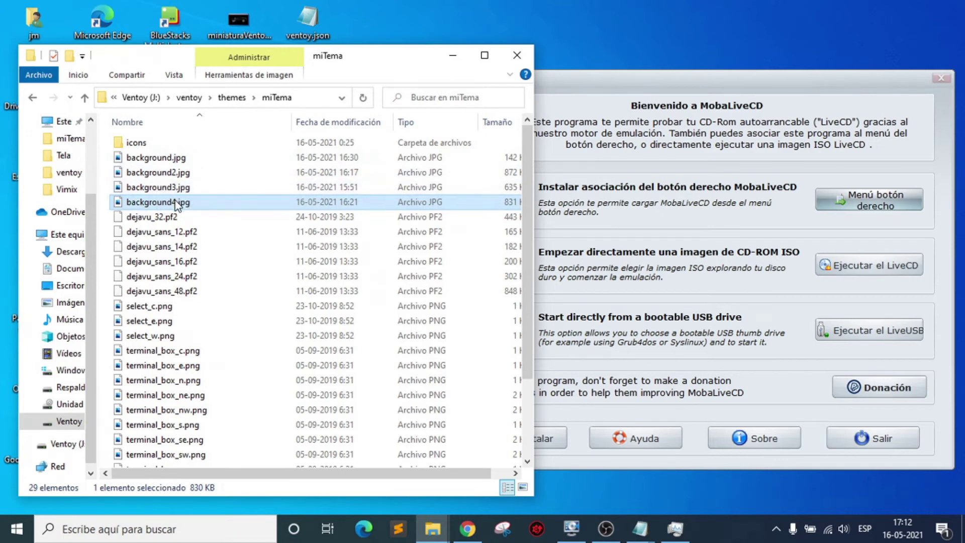
{"action": "key", "text": "Up"}
{"action": "key", "text": "Up"}
{"action": "key", "text": "Up"}
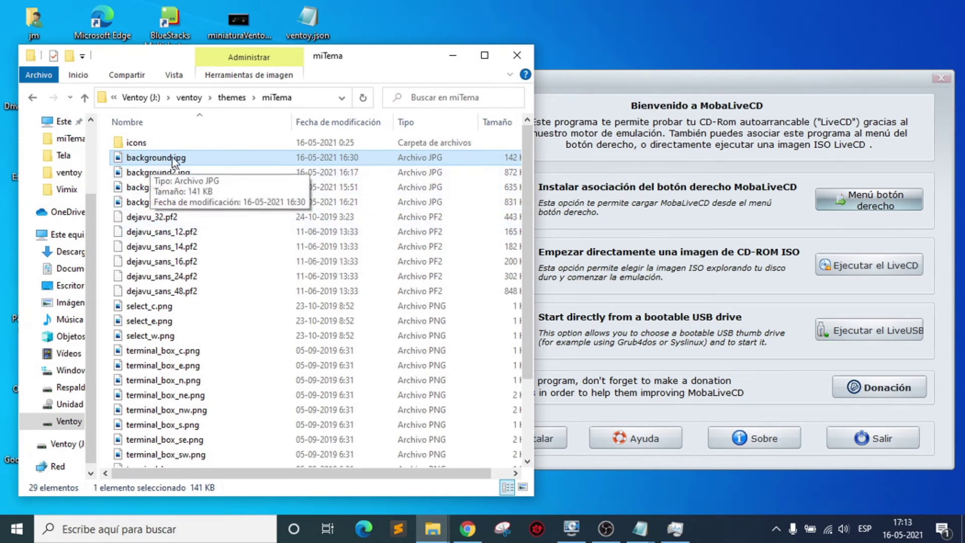
{"action": "scroll", "coordinate": [226, 352], "scroll_direction": "down", "scroll_amount": 3}
{"action": "scroll", "coordinate": [170, 186], "scroll_direction": "up", "scroll_amount": 3}
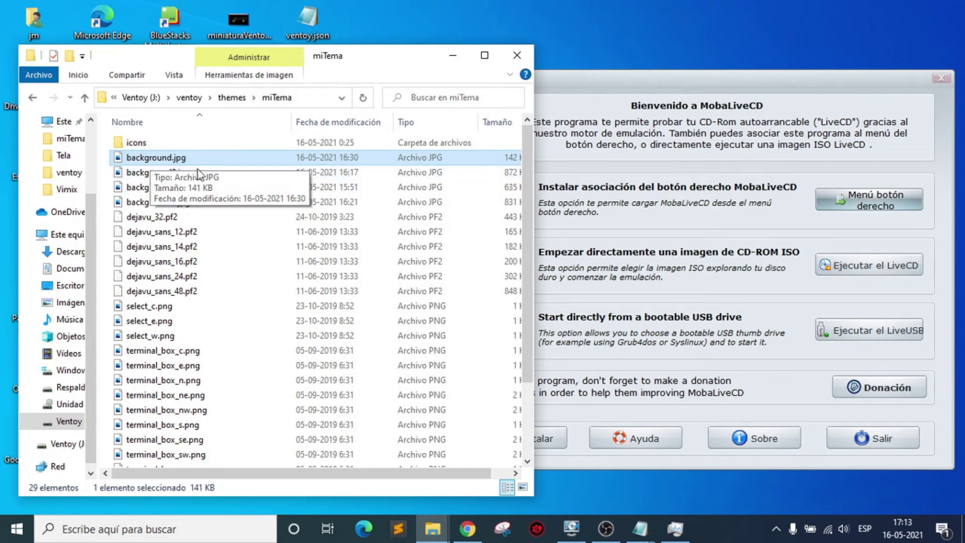
{"action": "scroll", "coordinate": [306, 360], "scroll_direction": "down", "scroll_amount": 3}
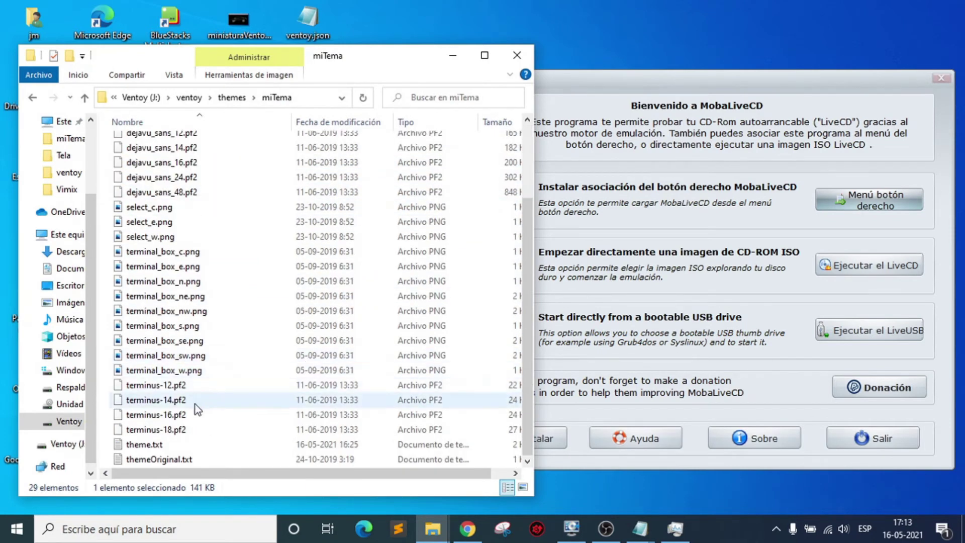
{"action": "scroll", "coordinate": [75, 351], "scroll_direction": "up", "scroll_amount": 3}
{"action": "scroll", "coordinate": [160, 188], "scroll_direction": "up", "scroll_amount": 3}
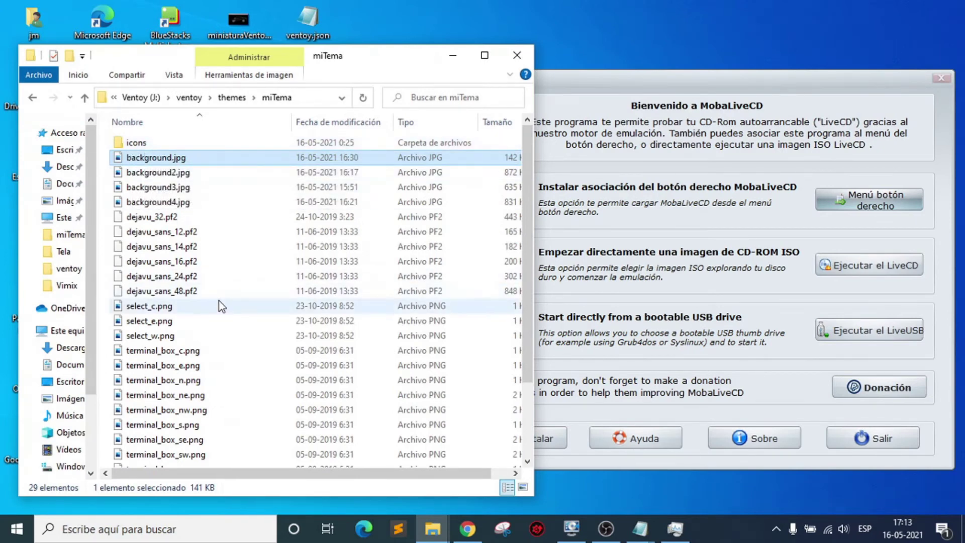
{"action": "scroll", "coordinate": [221, 312], "scroll_direction": "down", "scroll_amount": 3}
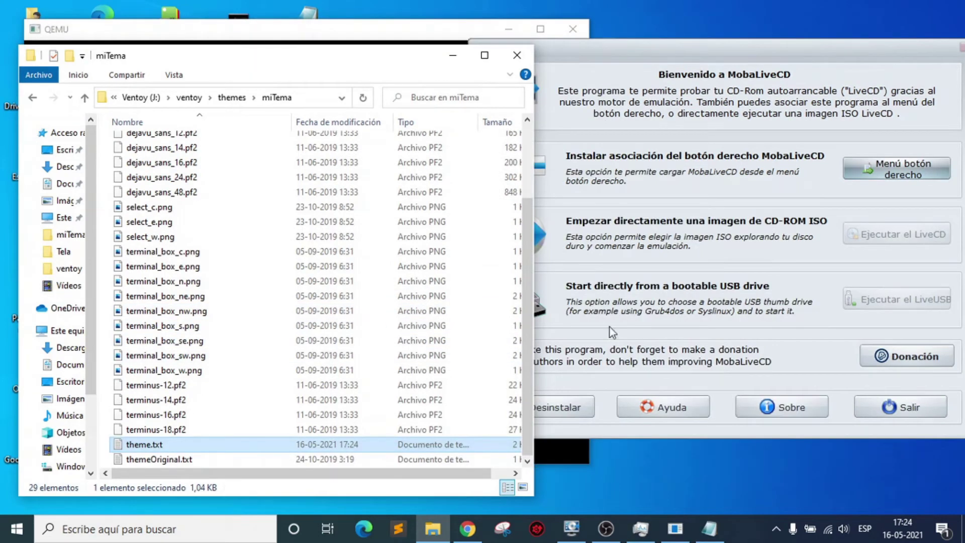
Close the QEMU emulator and open theme.txt from the miTema folder, highlighting its desktop-image line.
{"action": "left_click", "coordinate": [254, 26]}
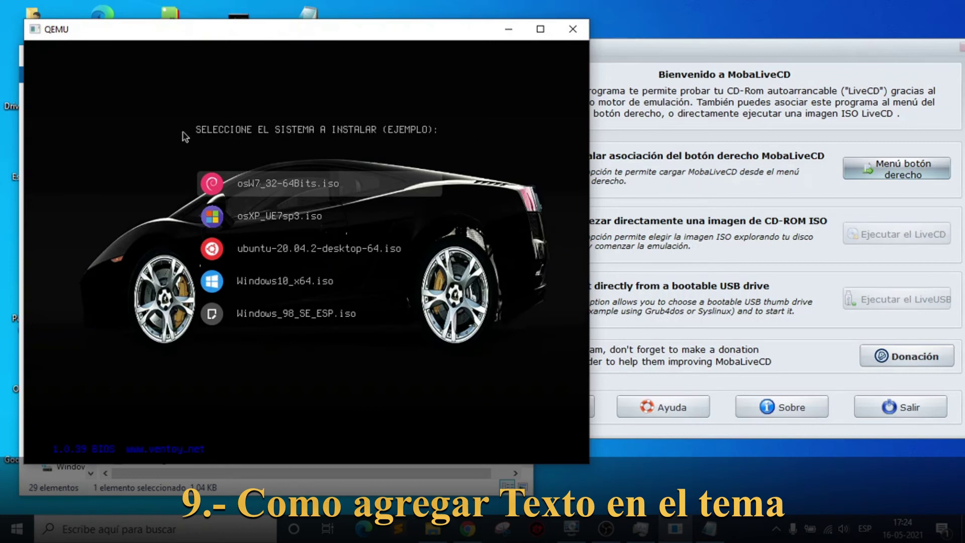
{"action": "left_click", "coordinate": [572, 29]}
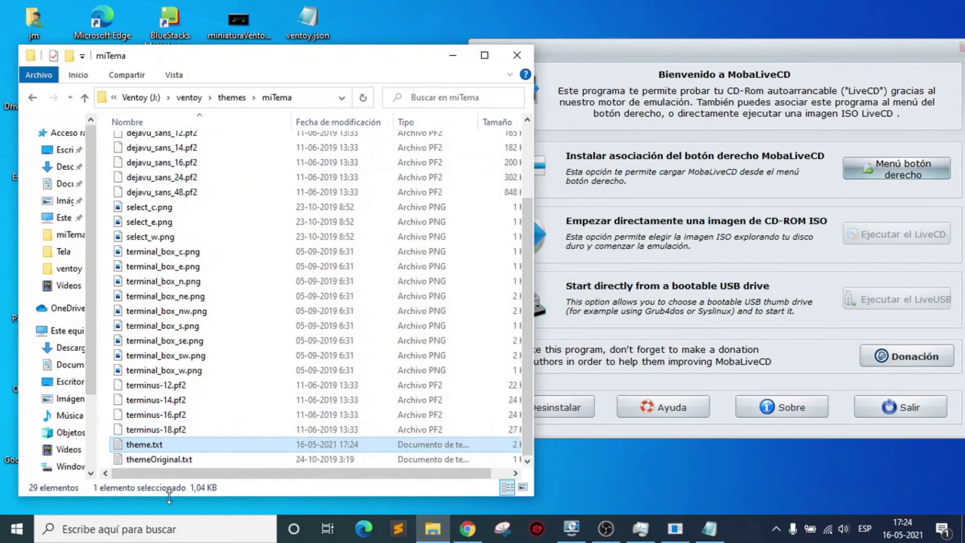
{"action": "double_click", "coordinate": [127, 446]}
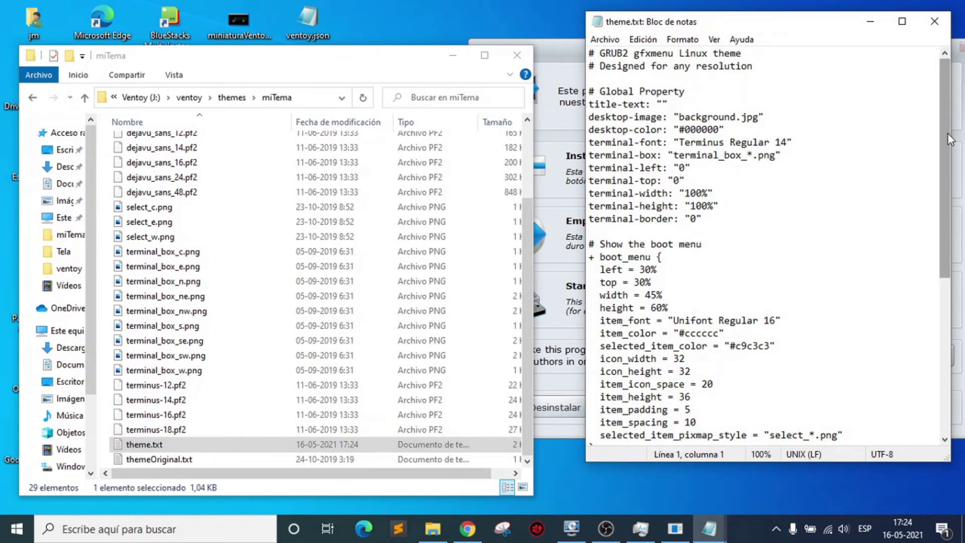
{"action": "left_click_drag", "start_coordinate": [952, 150], "coordinate": [953, 154]}
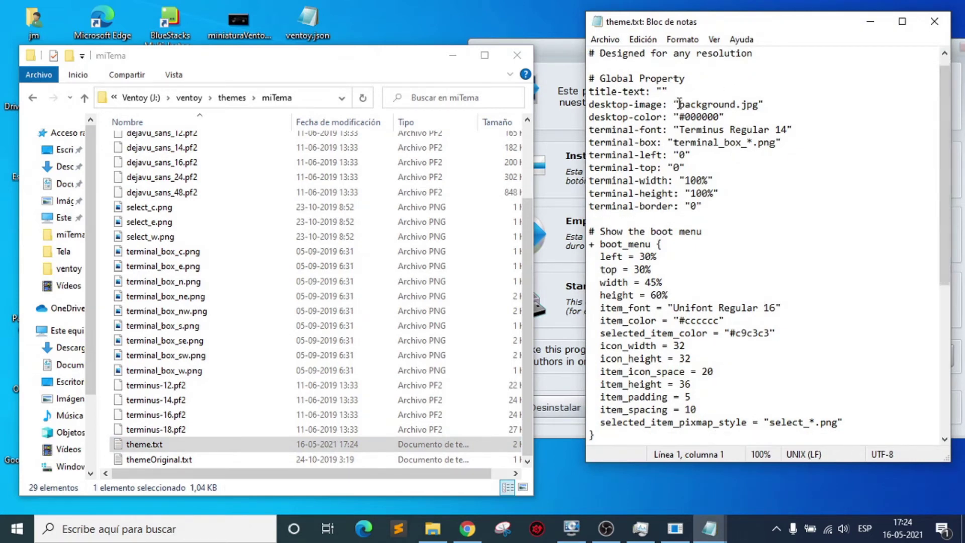
{"action": "left_click_drag", "start_coordinate": [775, 105], "coordinate": [578, 106]}
Insert "(RECUERDEN SUSCRIBIRSE)" before the colon in the "SELECCIONE EL SISTEMA A INSTALAR" label text of theme.txt and save the file.
{"action": "left_click_drag", "start_coordinate": [943, 136], "coordinate": [948, 291]}
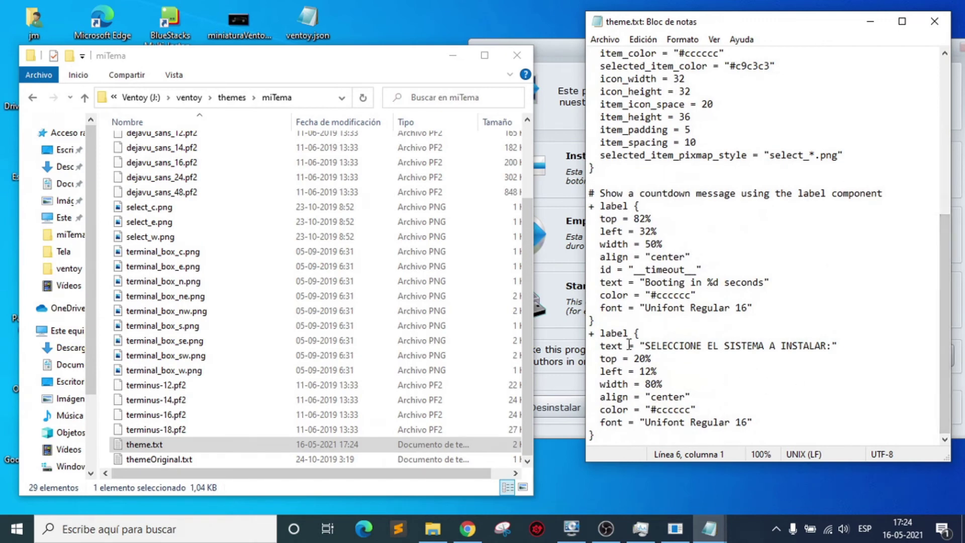
{"action": "left_click_drag", "start_coordinate": [823, 346], "coordinate": [843, 355]}
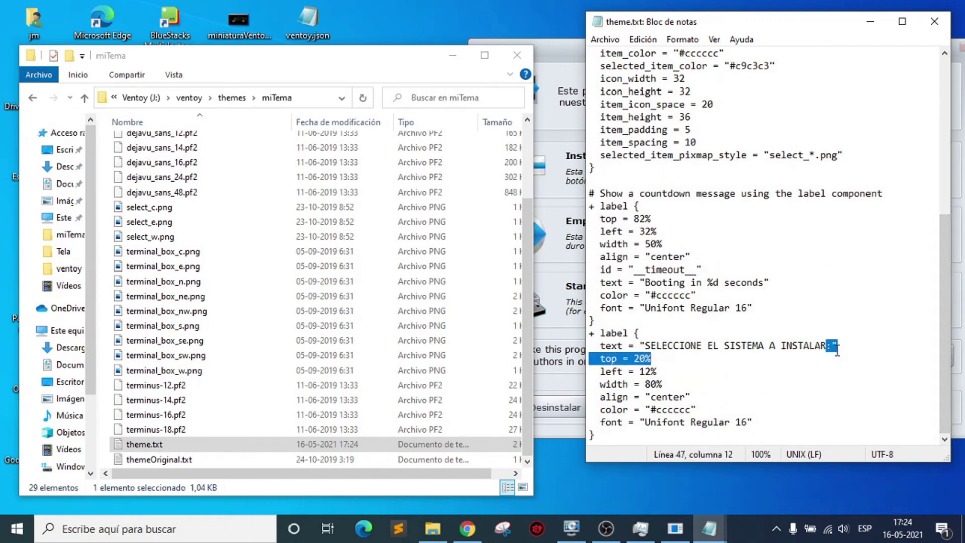
{"action": "left_click", "coordinate": [830, 348]}
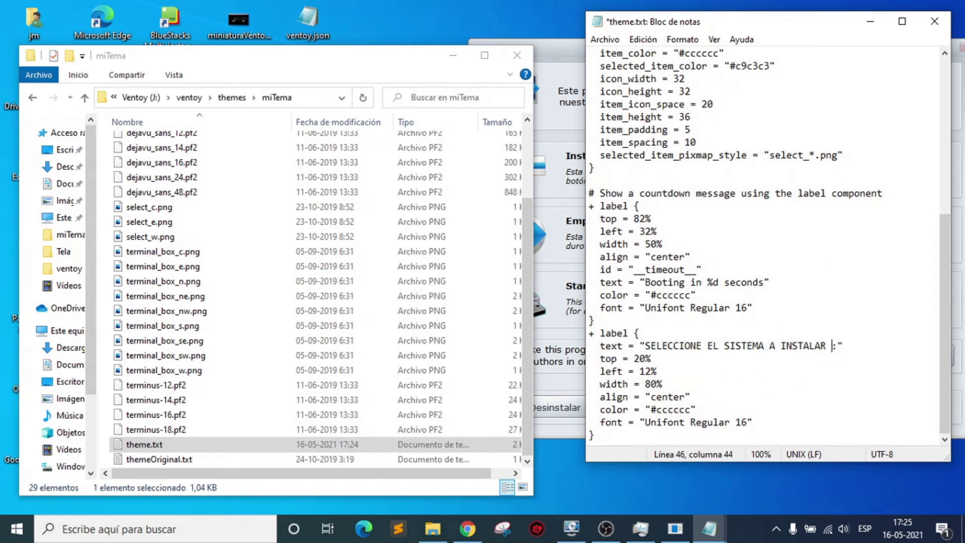
{"action": "type", "text": "()SU"}
{"action": "key", "text": "BackSpace"}
{"action": "key", "text": "BackSpace"}
{"action": "type", "text": "RECUERDEN "}
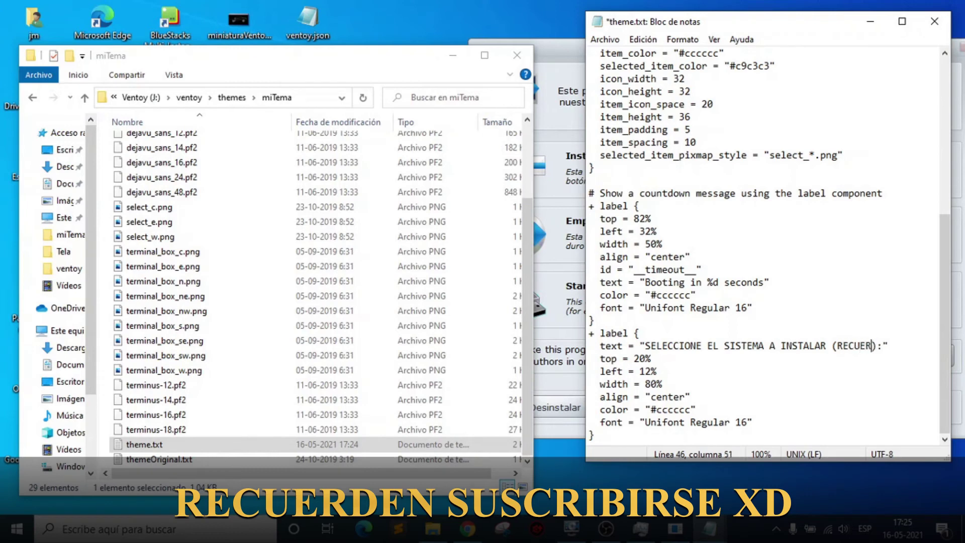
{"action": "type", "text": "SUSCRIBIR"}
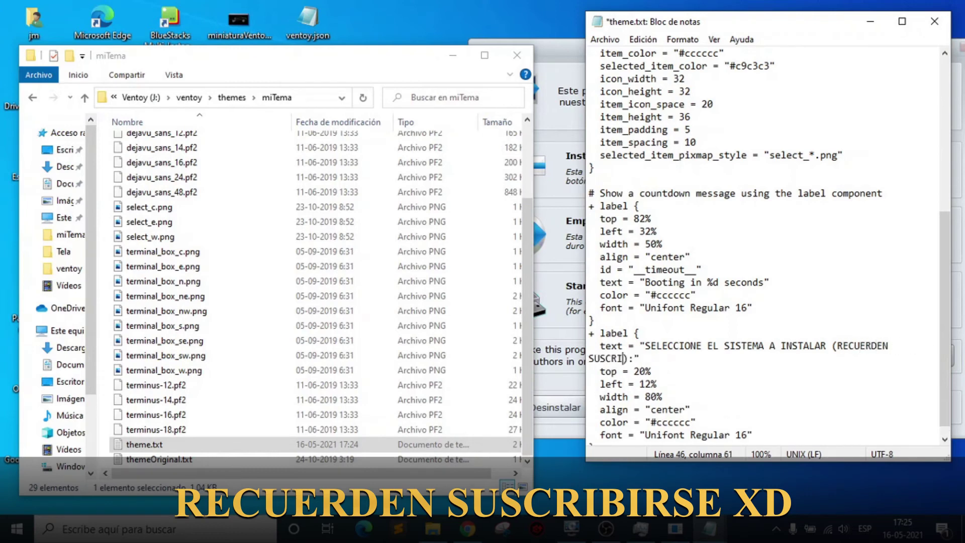
{"action": "type", "text": "SE"}
{"action": "left_click", "coordinate": [672, 359]}
{"action": "left_click_drag", "start_coordinate": [831, 346], "coordinate": [656, 361]}
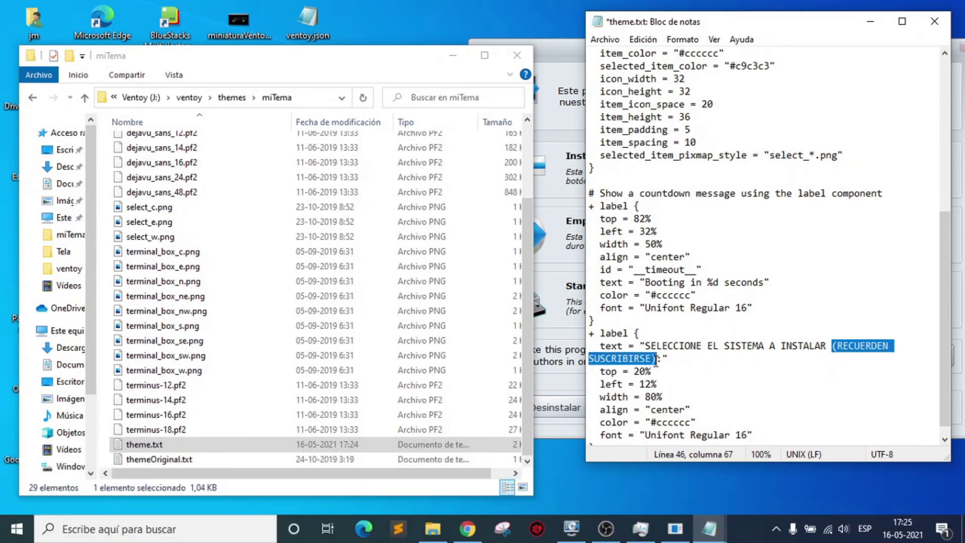
{"action": "left_click", "coordinate": [603, 41]}
{"action": "left_click", "coordinate": [619, 98]}
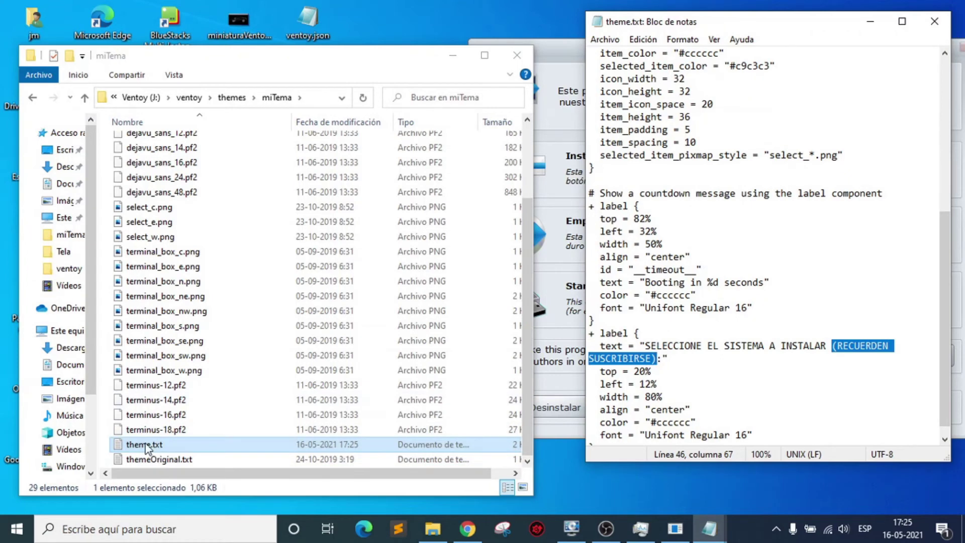
Locate theme.txt in the Vimix theme folder, and return to miTema to compare its theme.txt and themeOriginal.txt.
{"action": "left_click", "coordinate": [198, 99]}
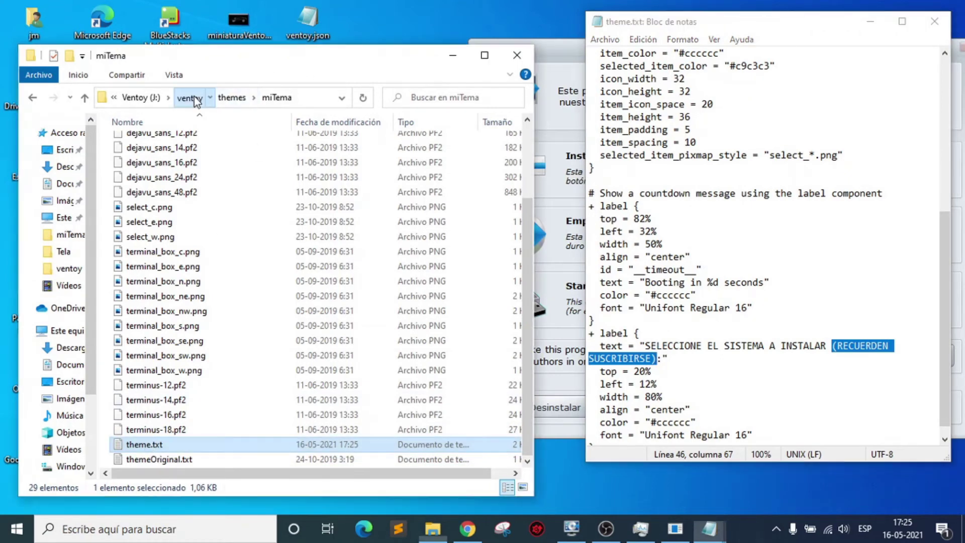
{"action": "double_click", "coordinate": [138, 143]}
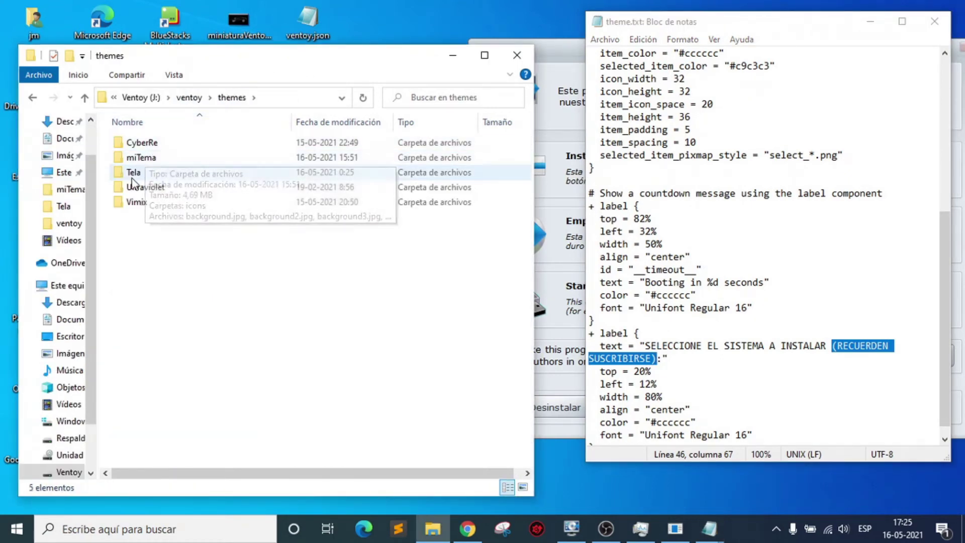
{"action": "double_click", "coordinate": [140, 202]}
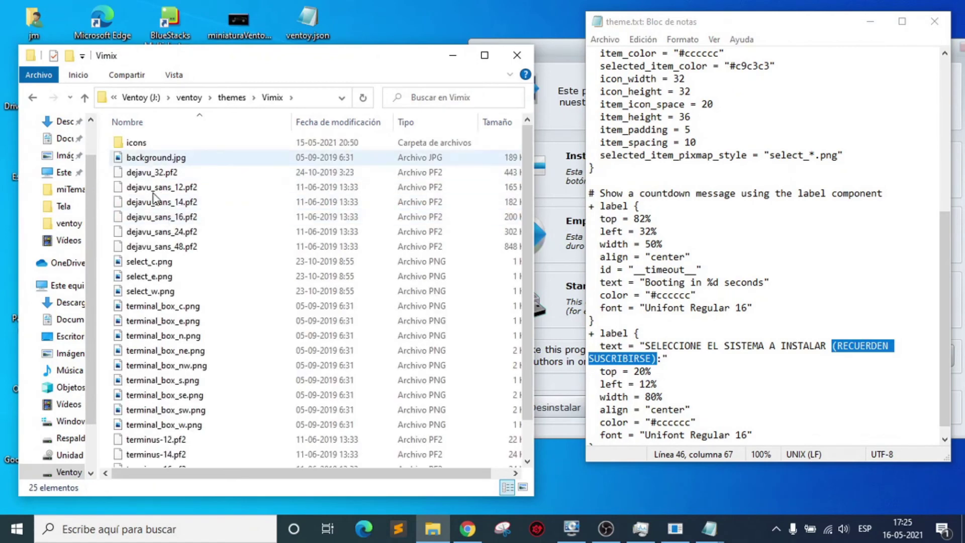
{"action": "scroll", "coordinate": [137, 427], "scroll_direction": "down", "scroll_amount": 1}
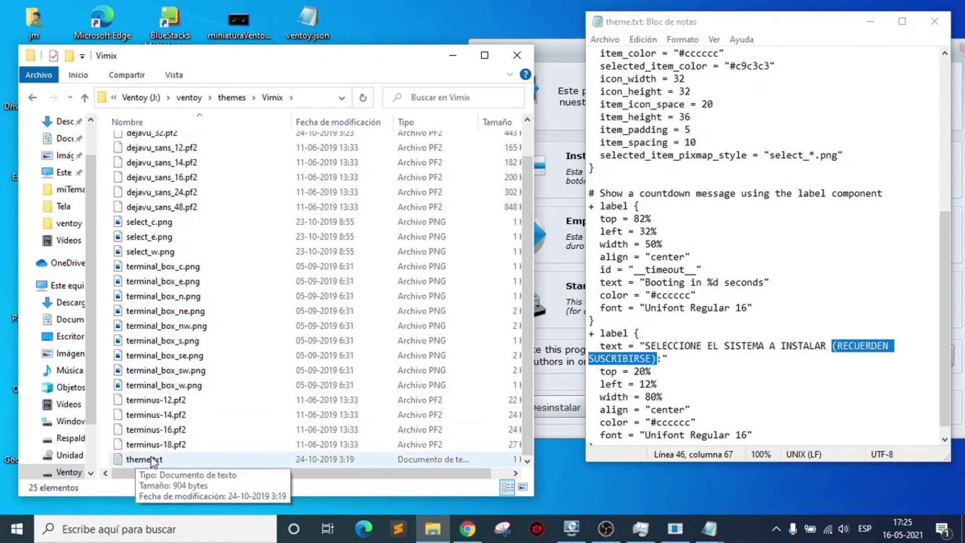
{"action": "left_click", "coordinate": [226, 99]}
{"action": "double_click", "coordinate": [139, 159]}
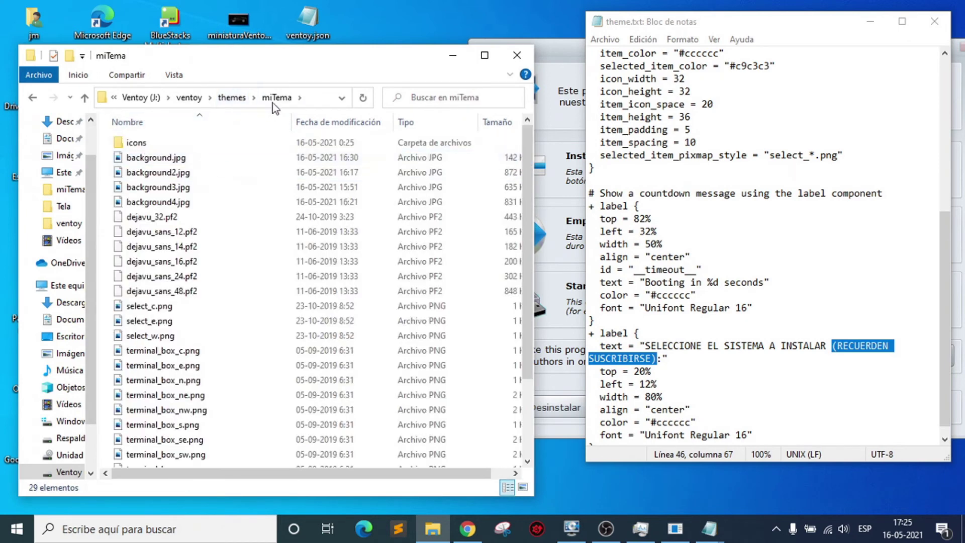
{"action": "scroll", "coordinate": [211, 372], "scroll_direction": "down", "scroll_amount": 2}
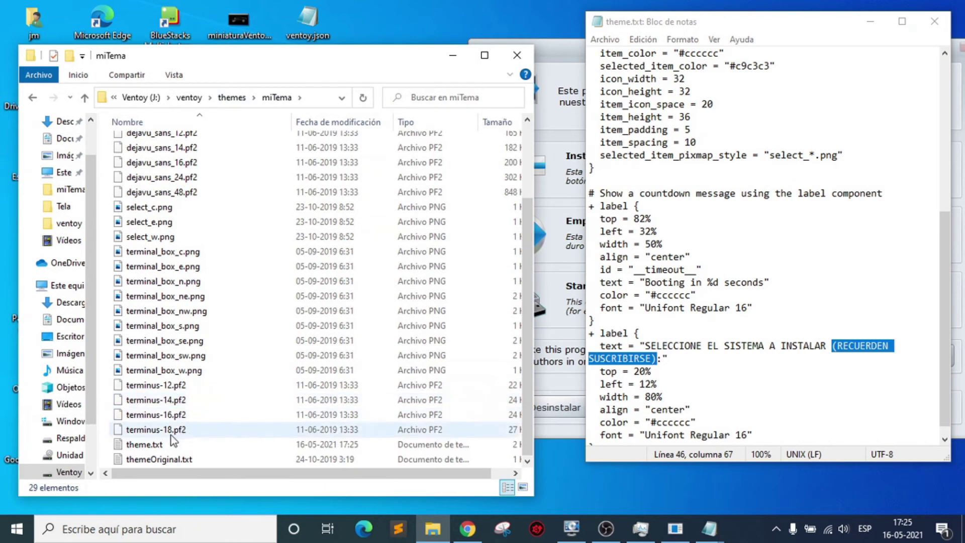
{"action": "left_click", "coordinate": [136, 447]}
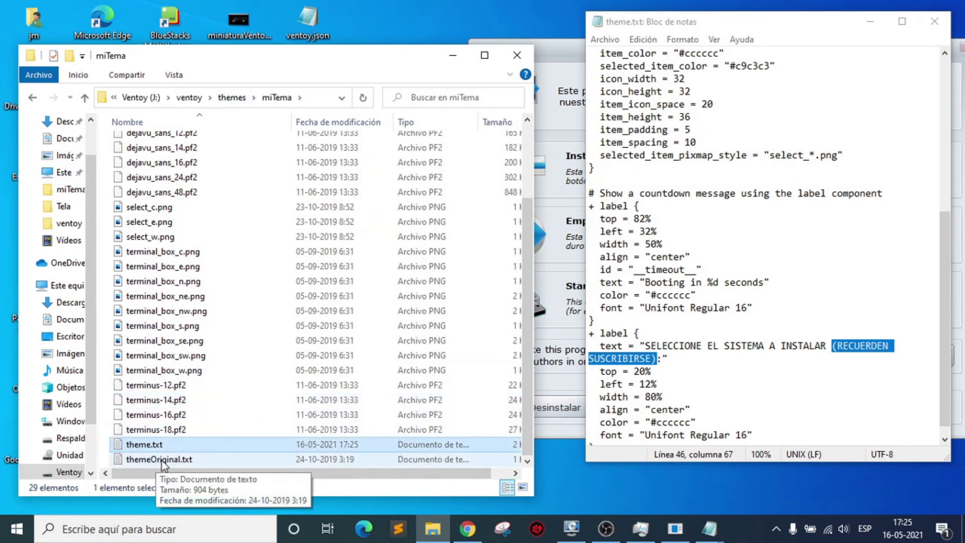
Highlight the entire last label block in theme.txt and switch to MobaLiveCD.
{"action": "left_click", "coordinate": [692, 346]}
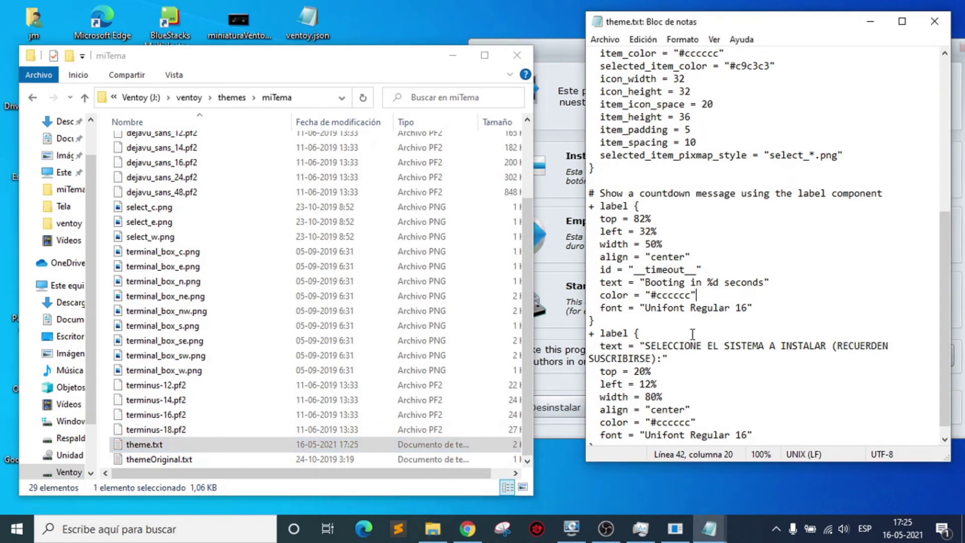
{"action": "scroll", "coordinate": [613, 340], "scroll_direction": "down", "scroll_amount": 1}
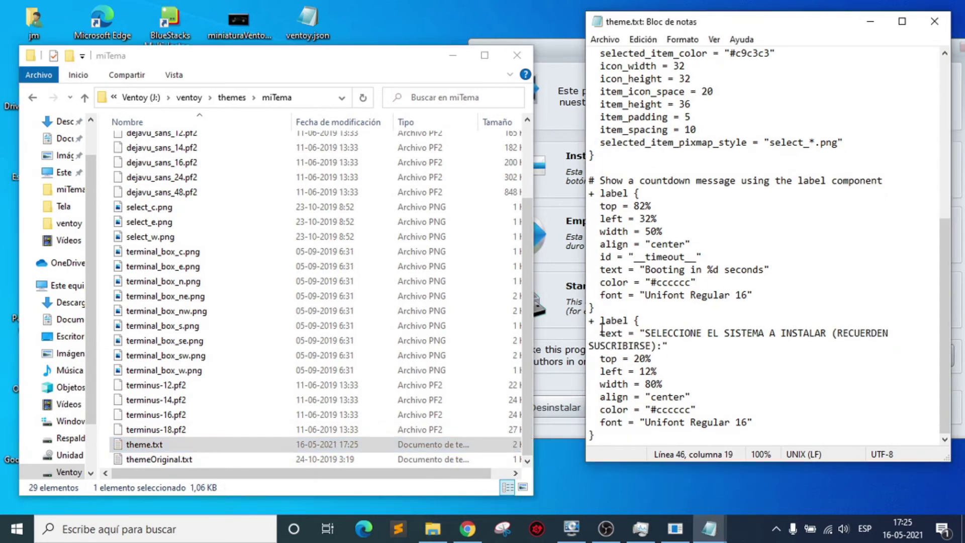
{"action": "left_click_drag", "start_coordinate": [589, 320], "coordinate": [624, 438]}
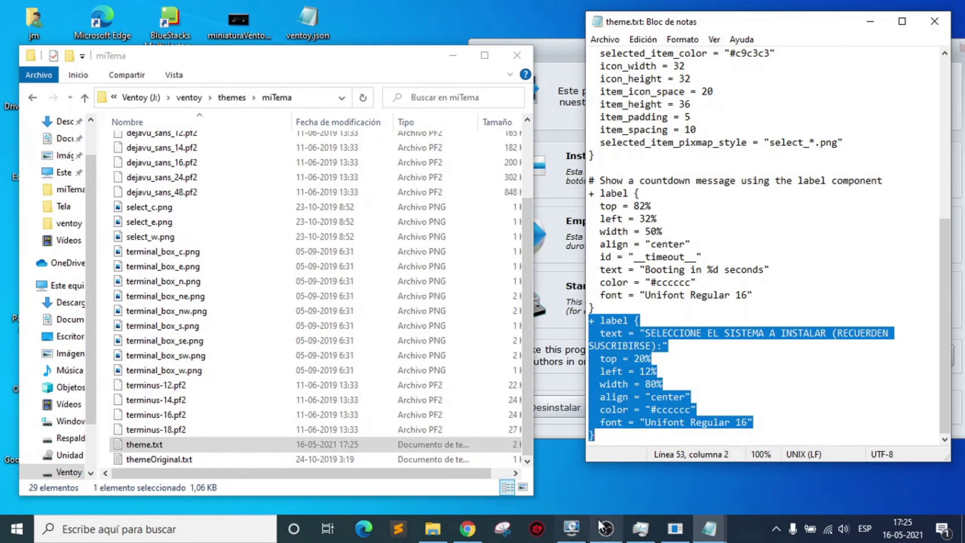
{"action": "left_click", "coordinate": [573, 526]}
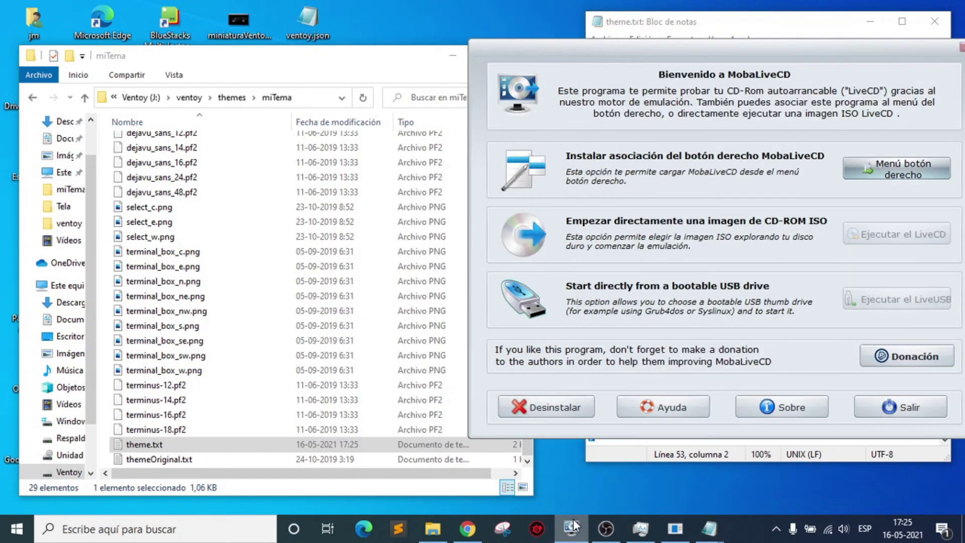
Highlight the align line and the text value of the last label block in theme.txt, and save the file.
{"action": "left_click", "coordinate": [574, 527]}
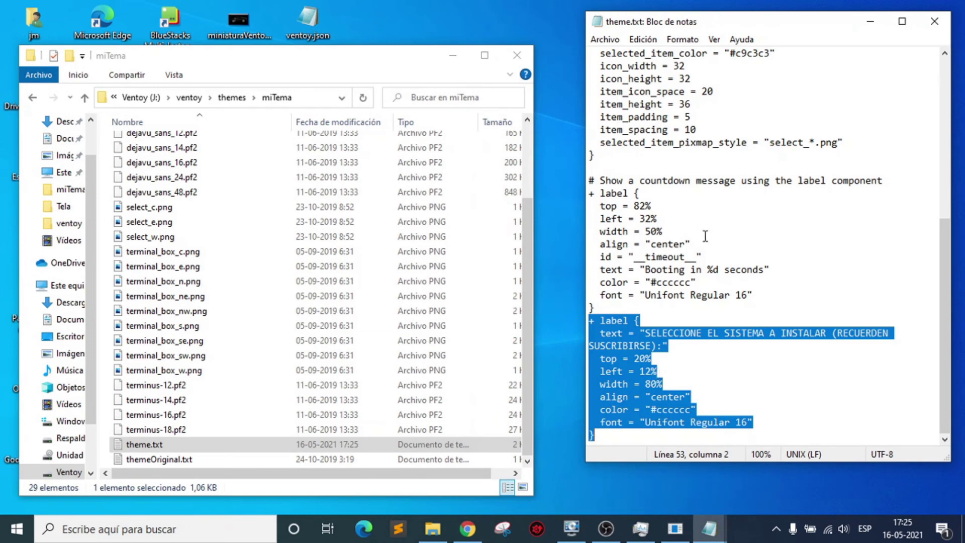
{"action": "left_click", "coordinate": [720, 360]}
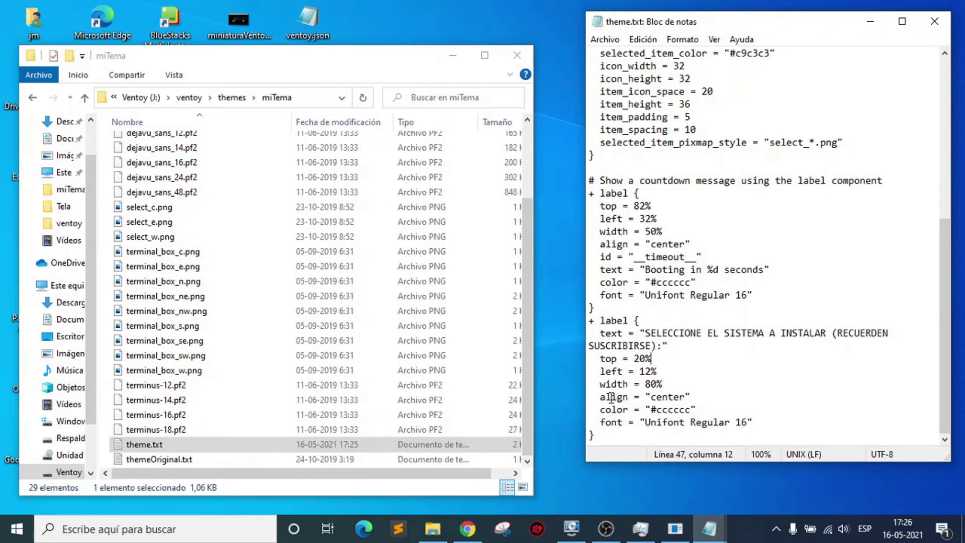
{"action": "left_click_drag", "start_coordinate": [599, 396], "coordinate": [714, 395]}
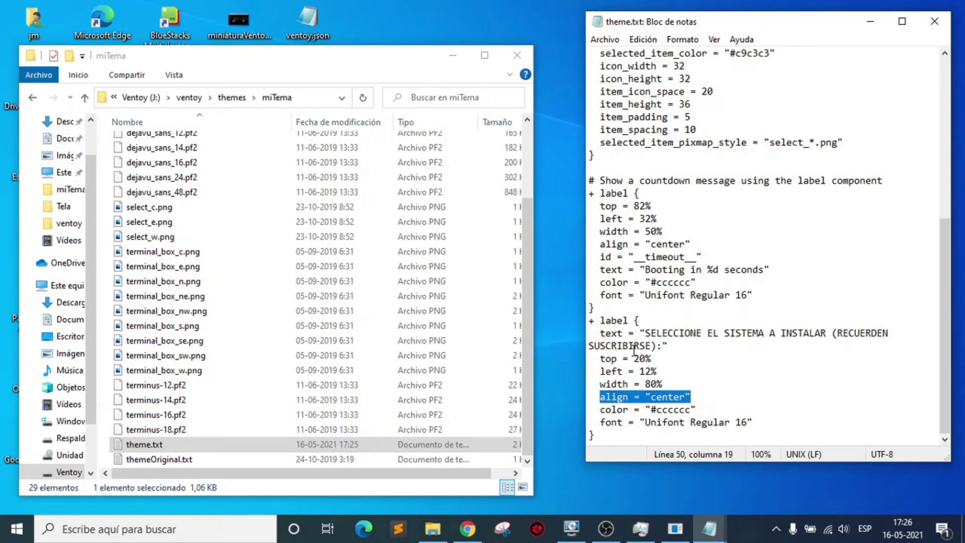
{"action": "left_click_drag", "start_coordinate": [641, 333], "coordinate": [669, 346]}
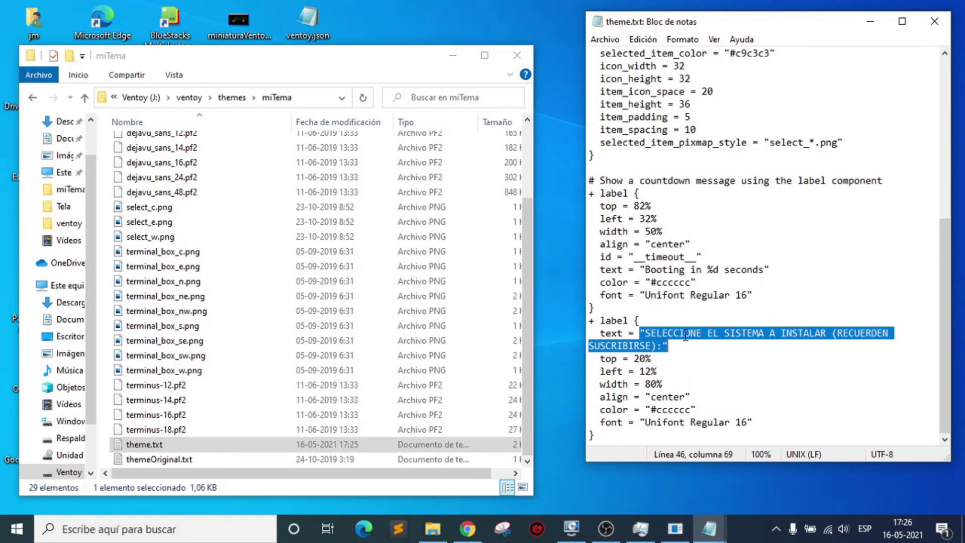
{"action": "left_click", "coordinate": [607, 40]}
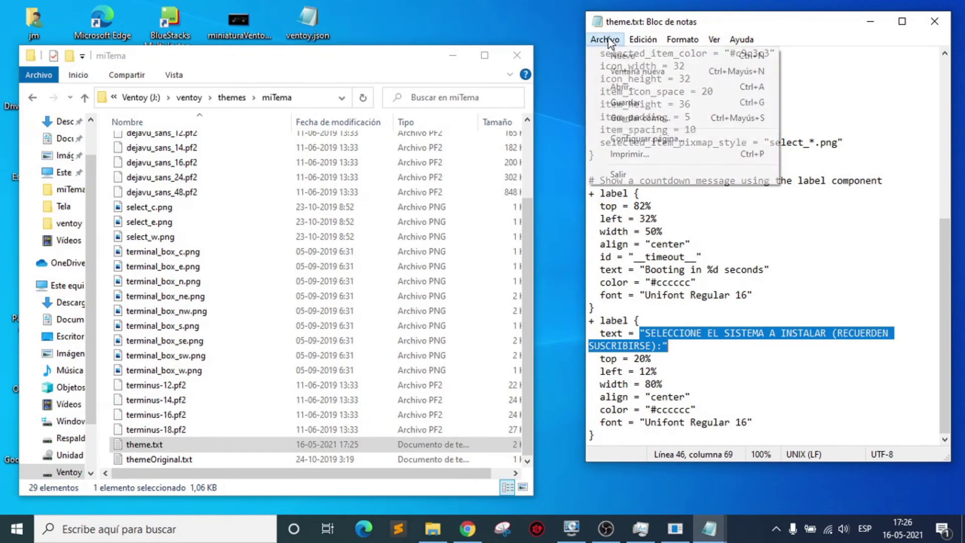
{"action": "left_click", "coordinate": [622, 102]}
{"action": "key", "text": "Right"}
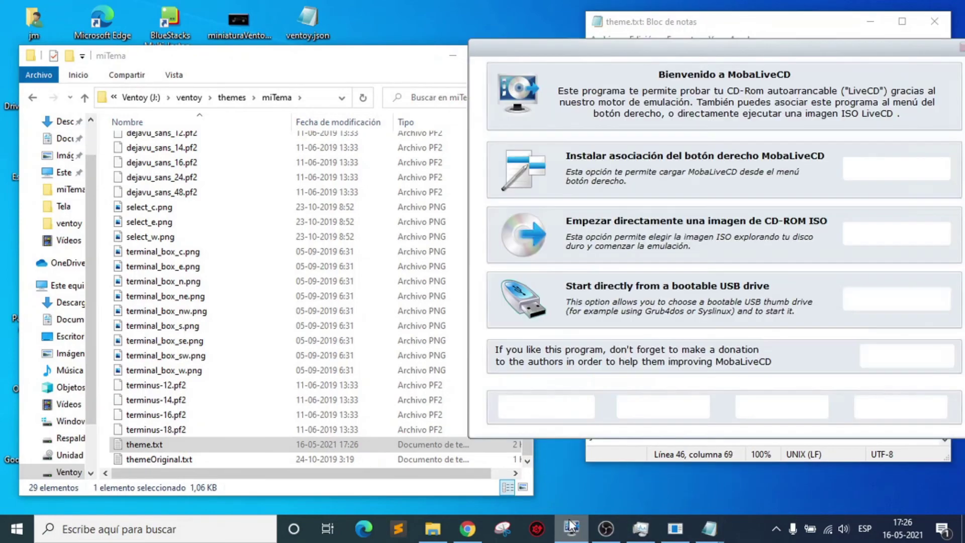
Close the old QEMU emulator and boot the j: USB drive from MobaLiveCD without creating a hard disk image.
{"action": "left_click", "coordinate": [571, 528]}
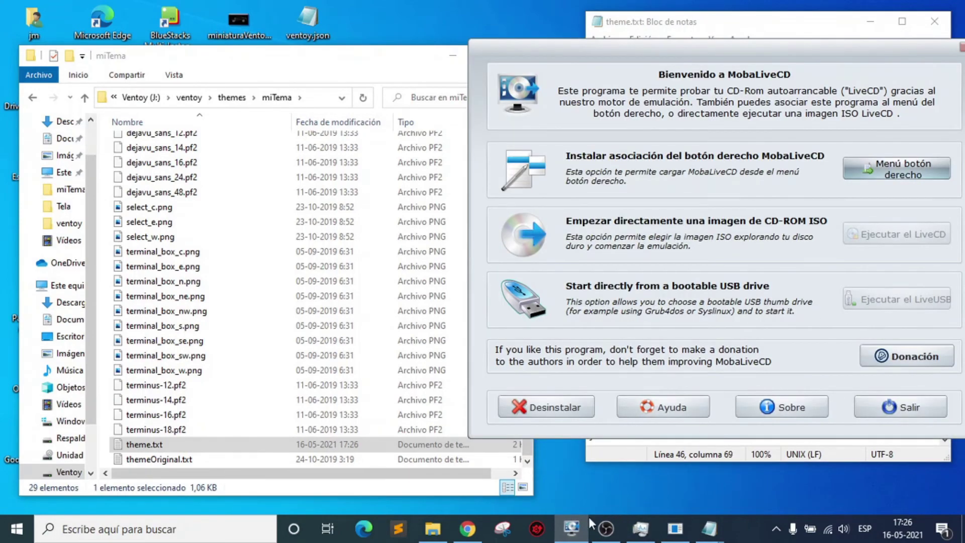
{"action": "left_click", "coordinate": [675, 528]}
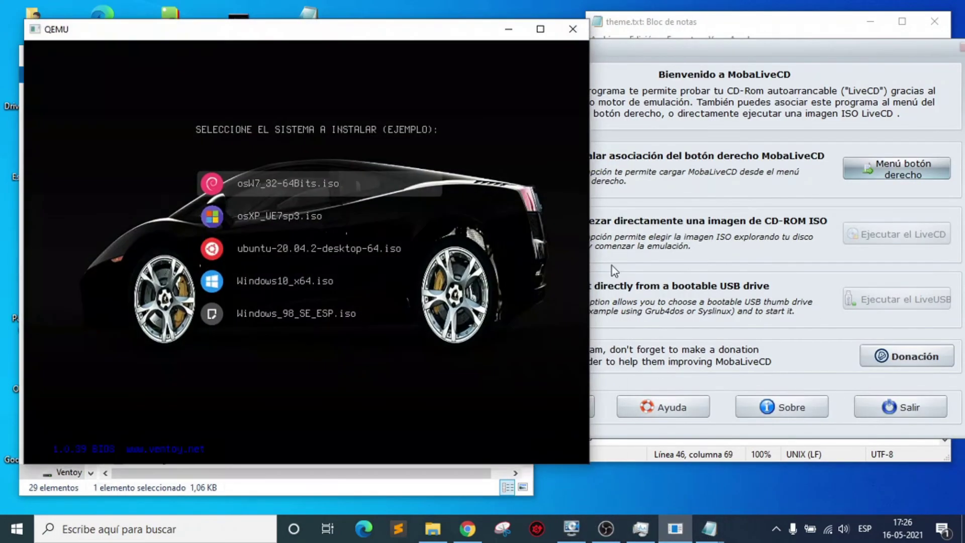
{"action": "left_click", "coordinate": [571, 30]}
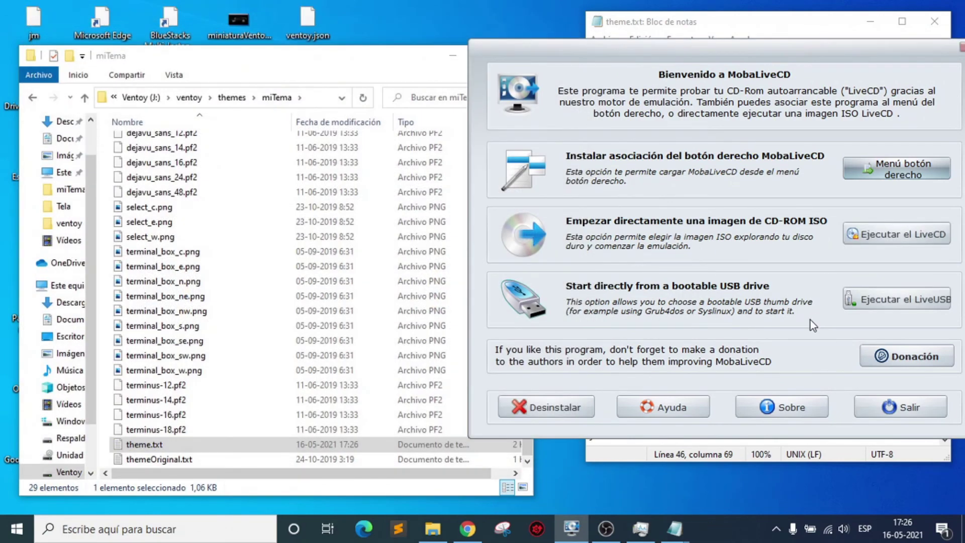
{"action": "left_click", "coordinate": [868, 306]}
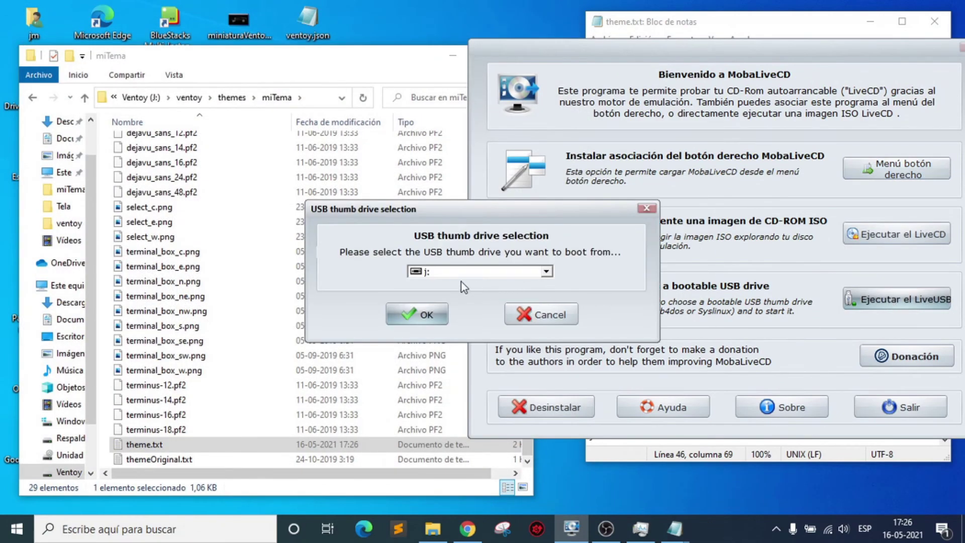
{"action": "left_click", "coordinate": [420, 315]}
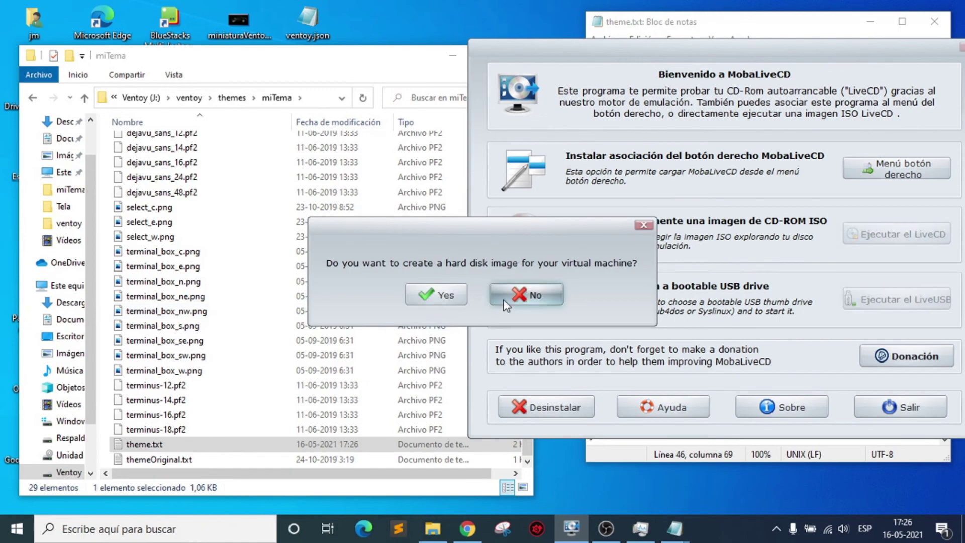
{"action": "left_click", "coordinate": [529, 295]}
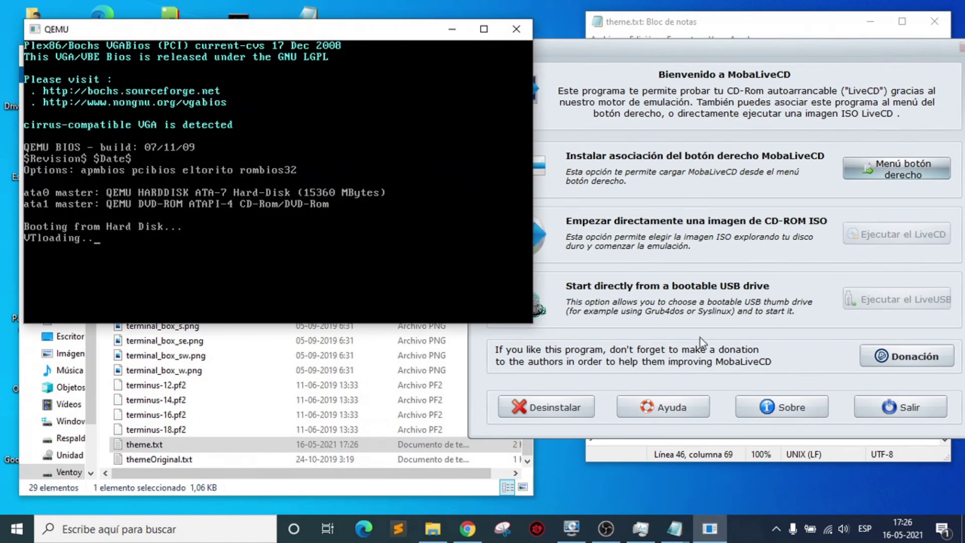
Highlight the last label's text line in theme.txt and compare it with the heading in the QEMU boot menu.
{"action": "left_click", "coordinate": [722, 37]}
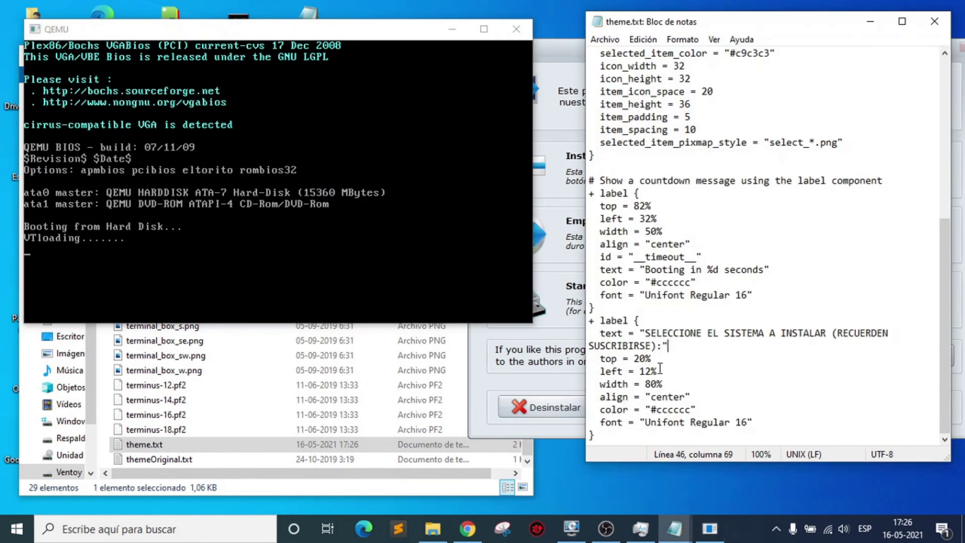
{"action": "mouse_move", "coordinate": [947, 298]}
{"action": "left_mouse_down"}
{"action": "mouse_move", "coordinate": [934, 161]}
{"action": "mouse_move", "coordinate": [945, 301]}
{"action": "left_mouse_up"}
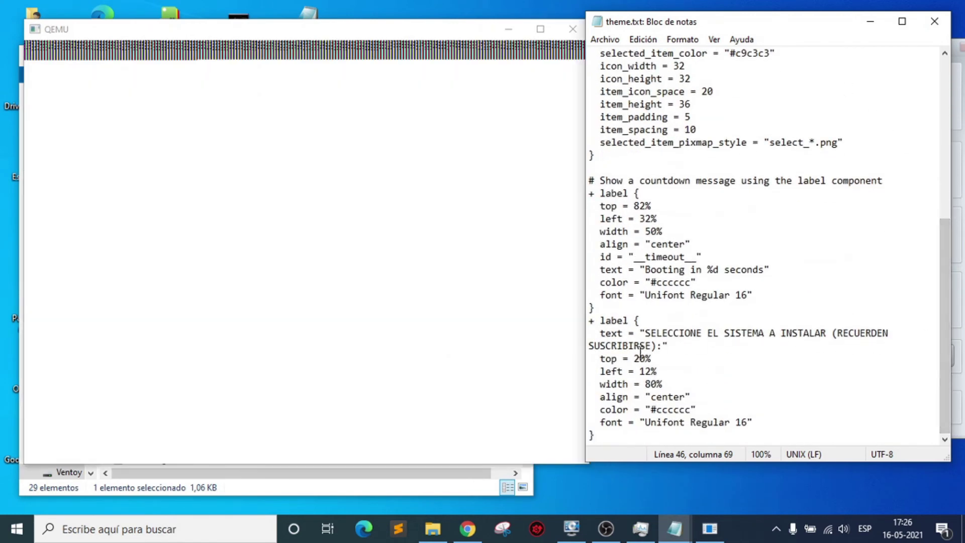
{"action": "left_click_drag", "start_coordinate": [597, 335], "coordinate": [708, 352]}
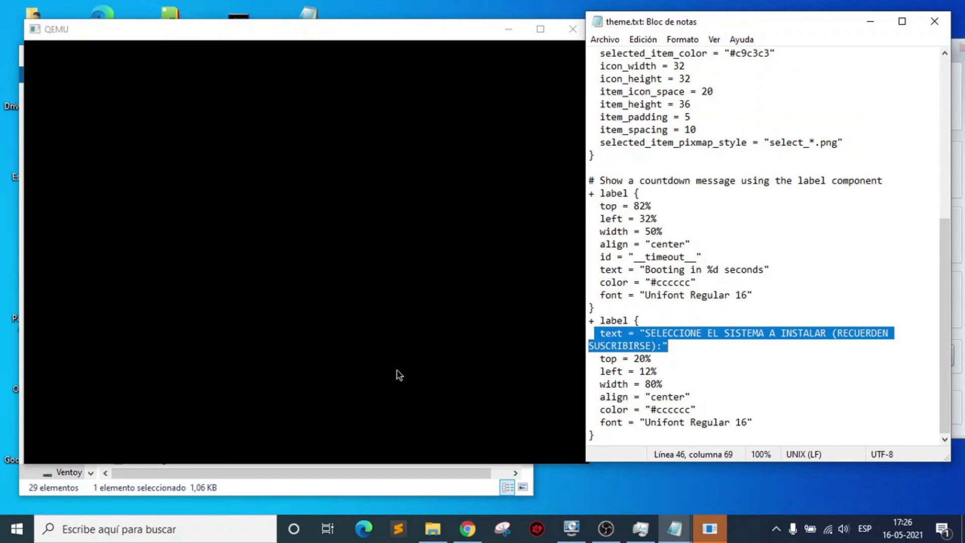
{"action": "left_click", "coordinate": [480, 131]}
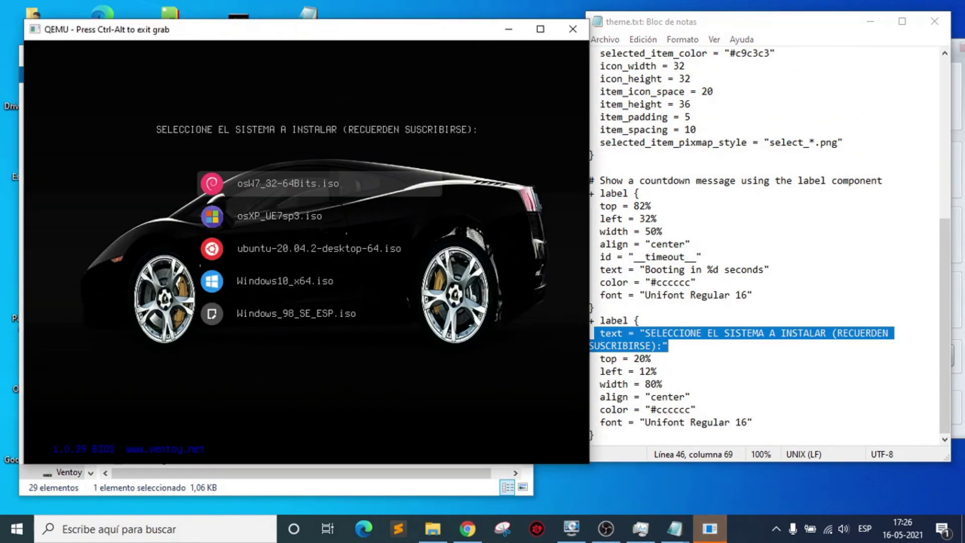
{"action": "key", "text": "ctrl+alt"}
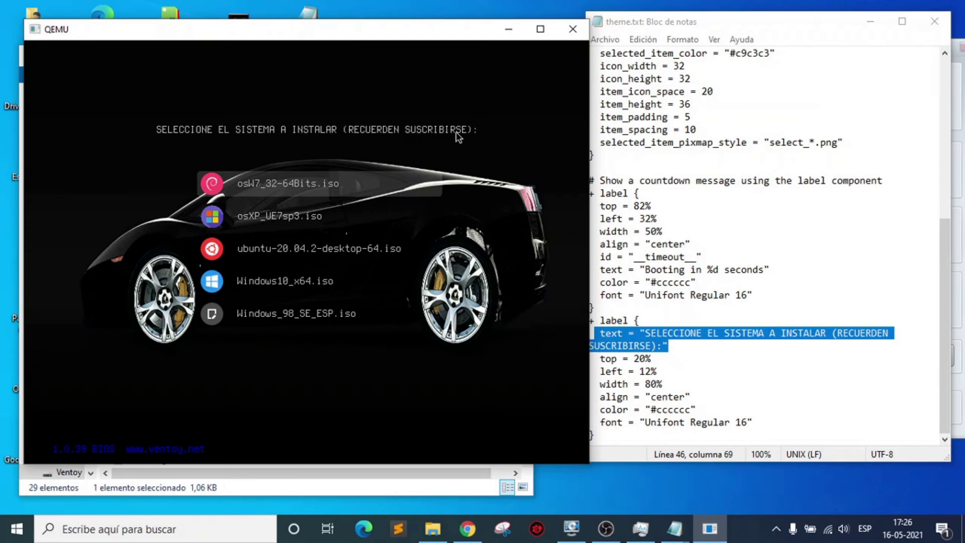
Review the last label block in theme.txt, highlighting its text line, its top, left and width lines, and the whole block.
{"action": "left_click", "coordinate": [678, 359]}
{"action": "left_click_drag", "start_coordinate": [679, 350], "coordinate": [602, 336]}
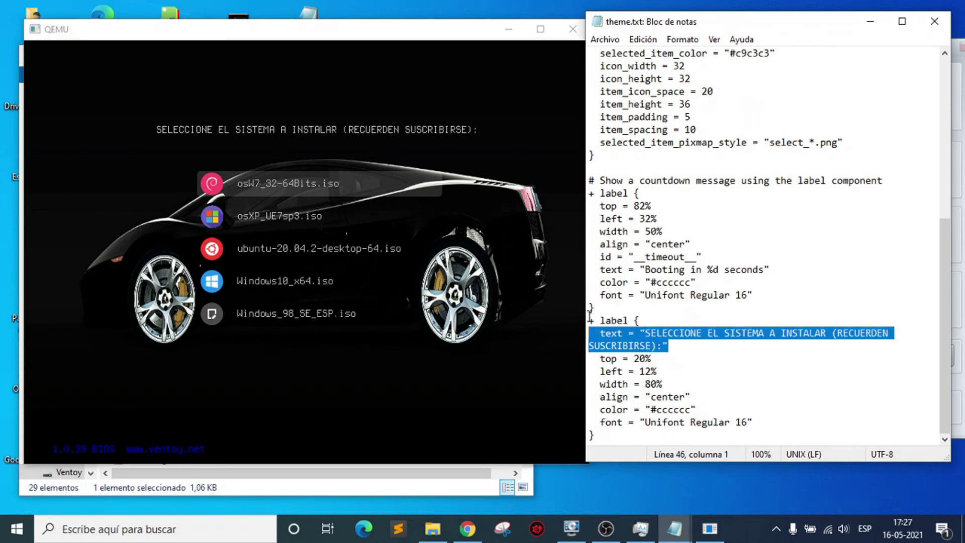
{"action": "left_click_drag", "start_coordinate": [590, 320], "coordinate": [626, 434]}
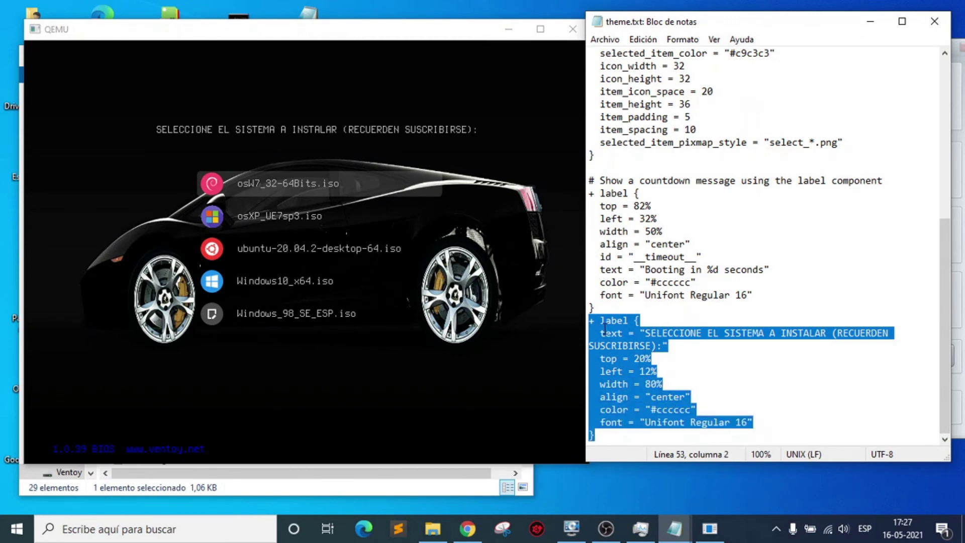
{"action": "left_click", "coordinate": [600, 438]}
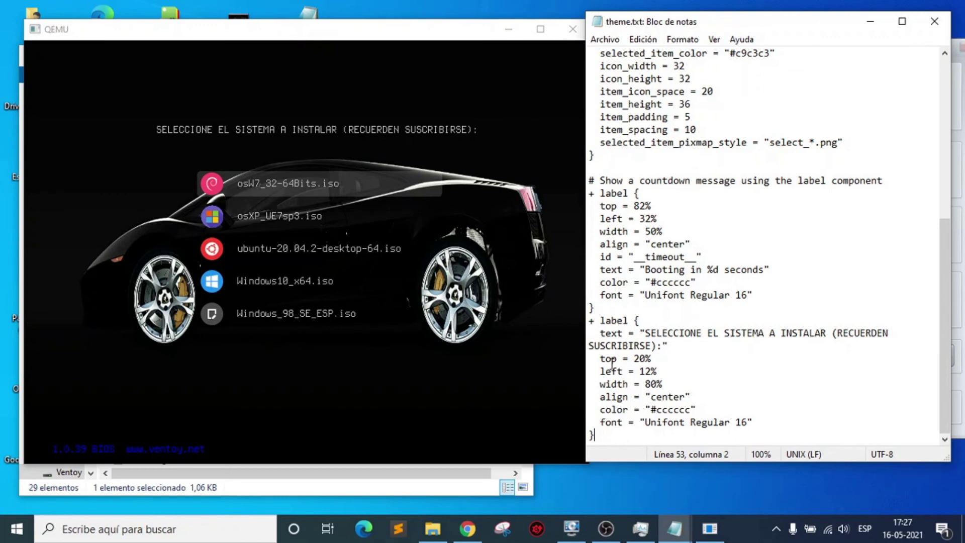
{"action": "left_click_drag", "start_coordinate": [599, 358], "coordinate": [636, 381]}
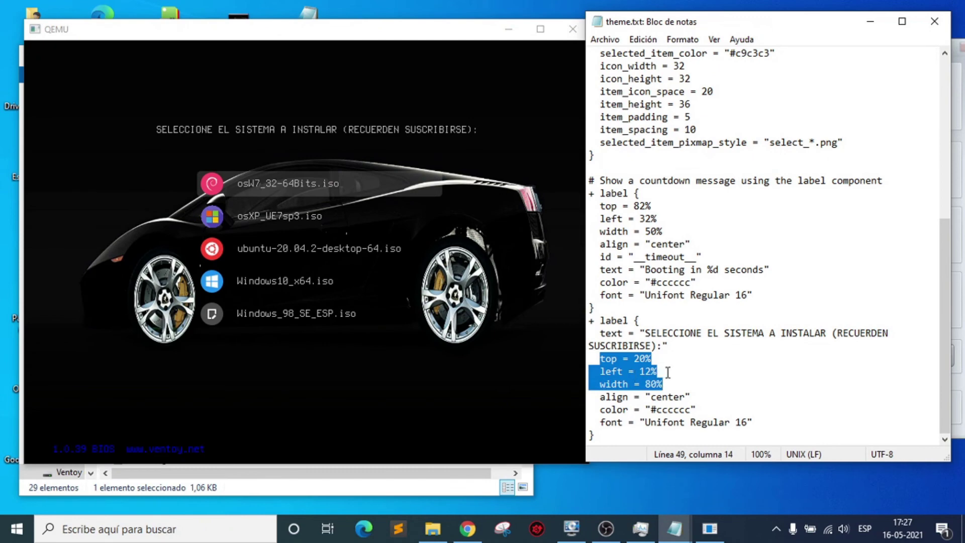
{"action": "left_click", "coordinate": [665, 371]}
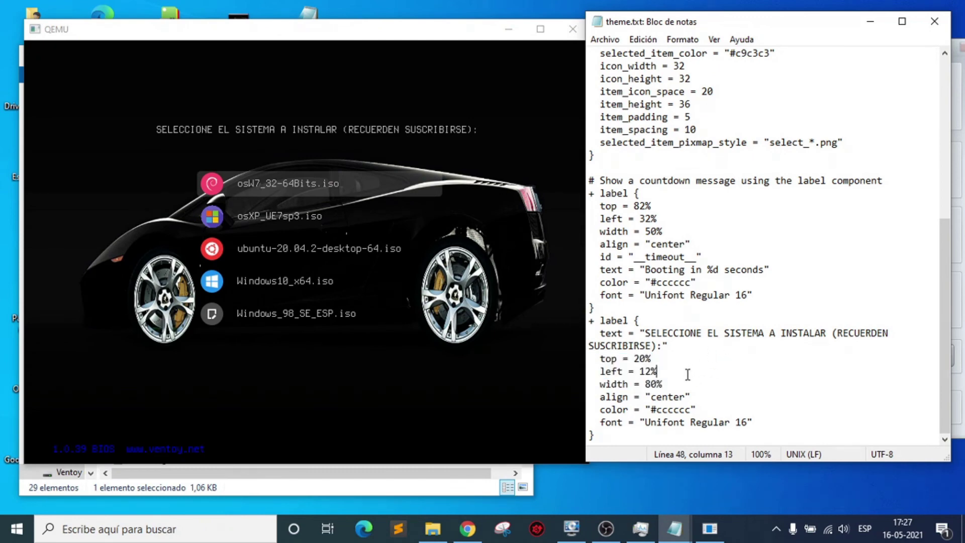
{"action": "left_click", "coordinate": [676, 383]}
{"action": "left_click_drag", "start_coordinate": [589, 320], "coordinate": [614, 432]}
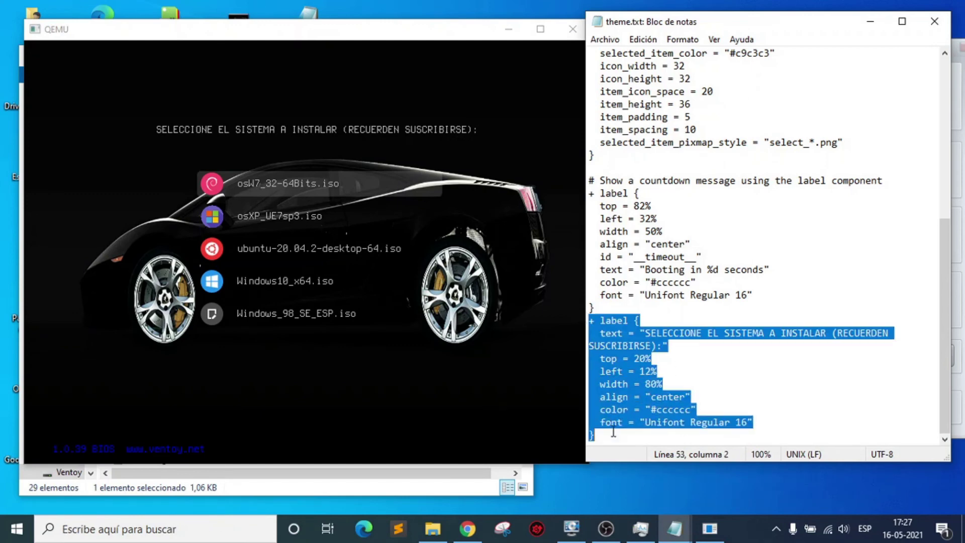
{"action": "left_click", "coordinate": [669, 256]}
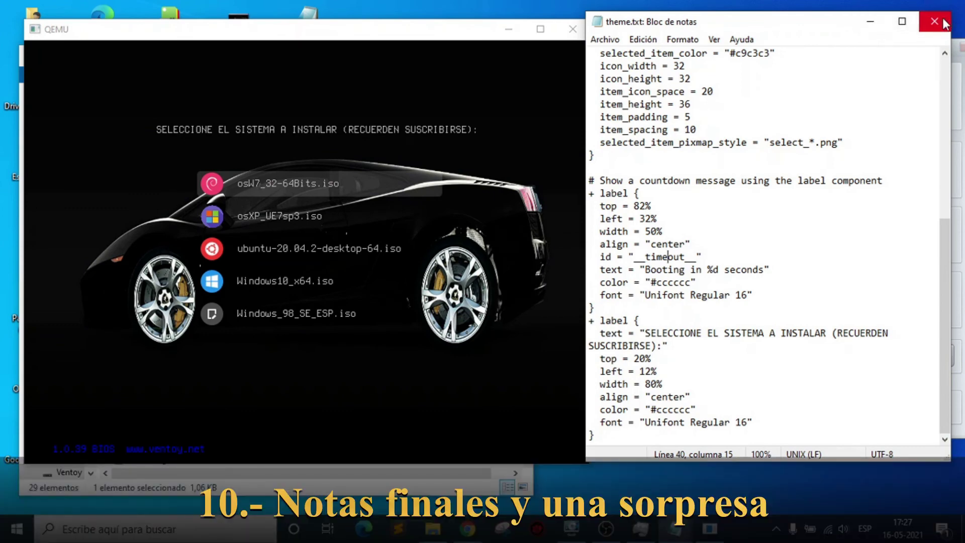
Close theme.txt and the QEMU emulator.
{"action": "left_click", "coordinate": [950, 23]}
{"action": "left_click", "coordinate": [455, 29]}
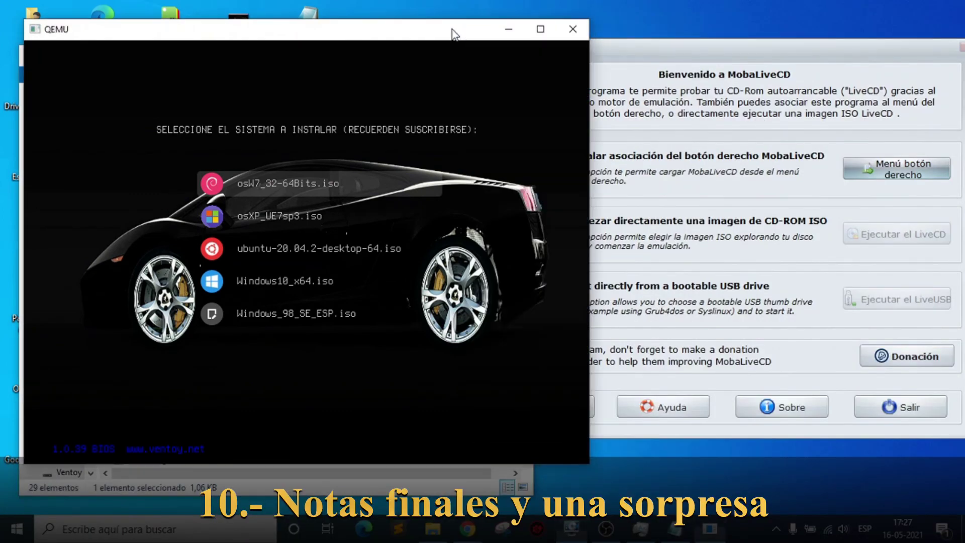
{"action": "left_click", "coordinate": [566, 29]}
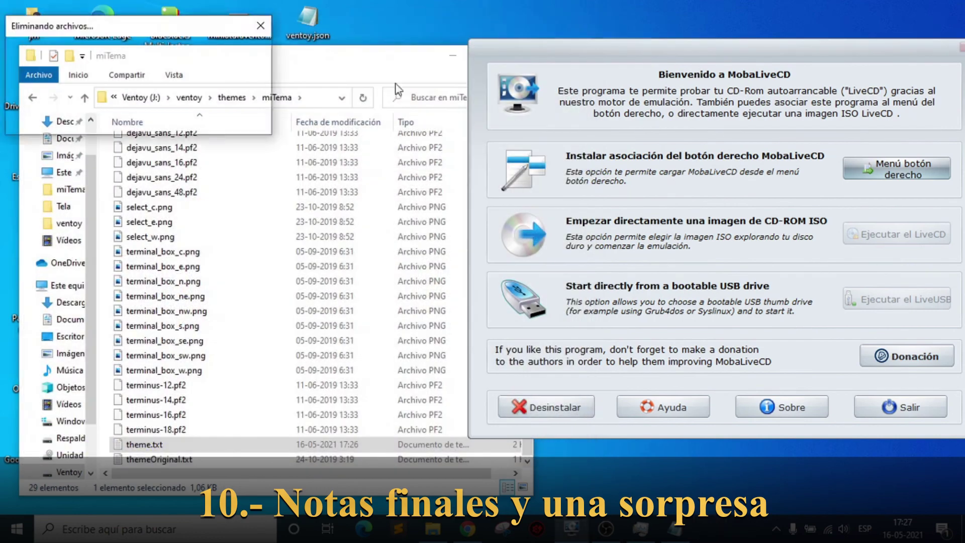
Reopen the miTema folder from themes and review its contents, selecting the icons folder and theme.txt.
{"action": "left_click", "coordinate": [233, 97]}
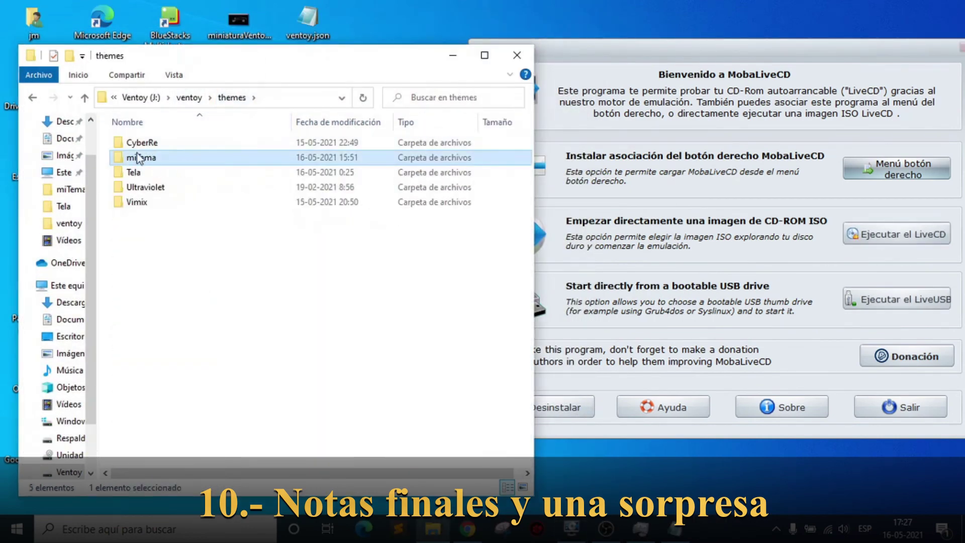
{"action": "double_click", "coordinate": [140, 158]}
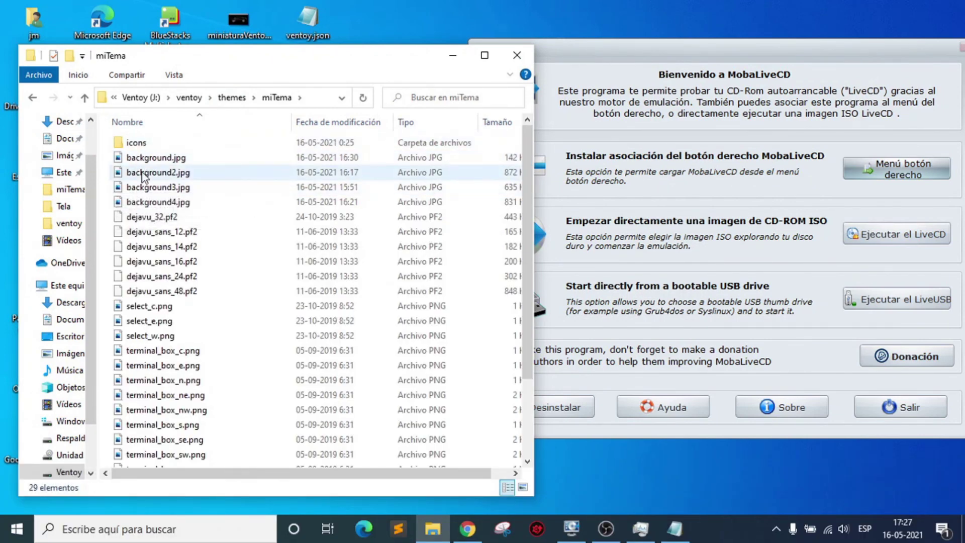
{"action": "left_click", "coordinate": [138, 143]}
{"action": "scroll", "coordinate": [211, 355], "scroll_direction": "down", "scroll_amount": 2}
{"action": "scroll", "coordinate": [211, 355], "scroll_direction": "down", "scroll_amount": 1}
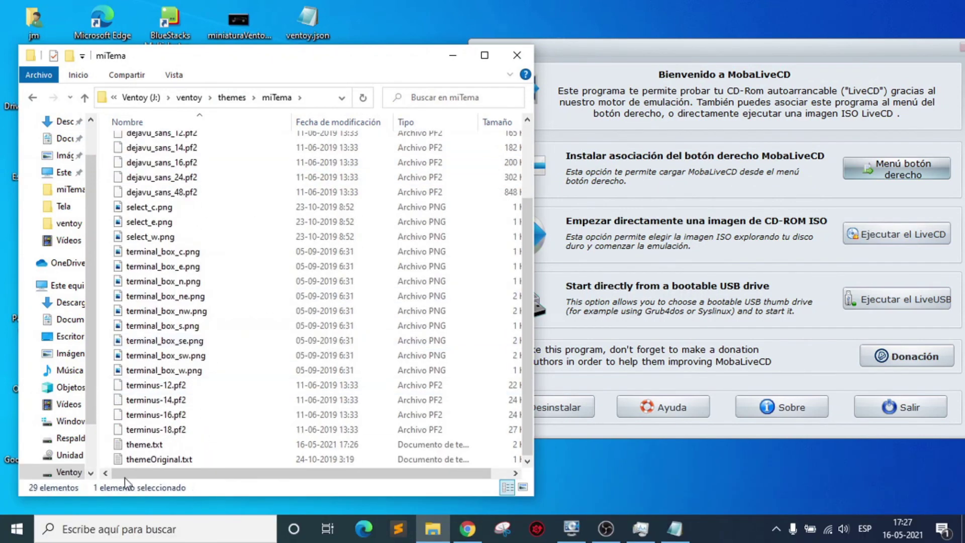
{"action": "left_click", "coordinate": [126, 444]}
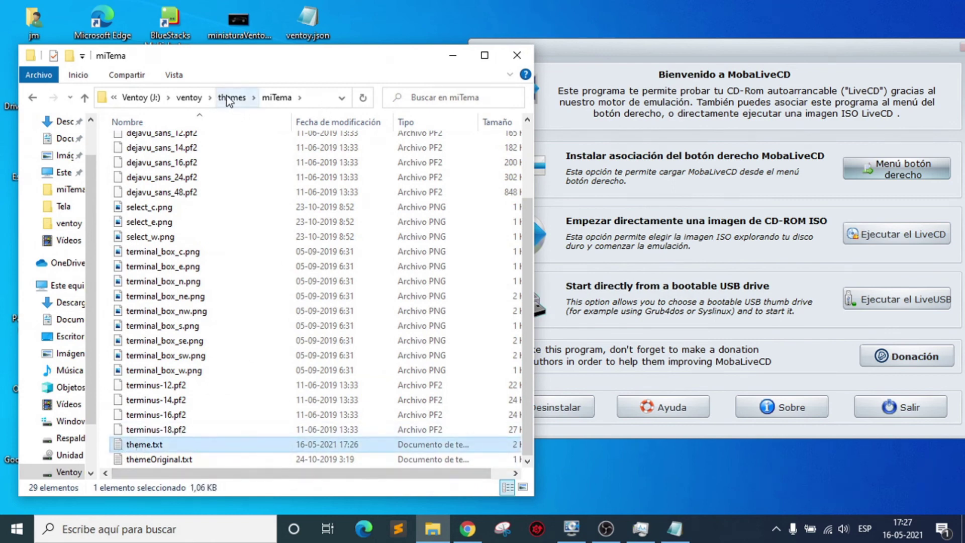
Open ventoy.json from the ventoy folder and review its menu_class entries, highlighting the osW7_32-64Bits key.
{"action": "left_click", "coordinate": [232, 98]}
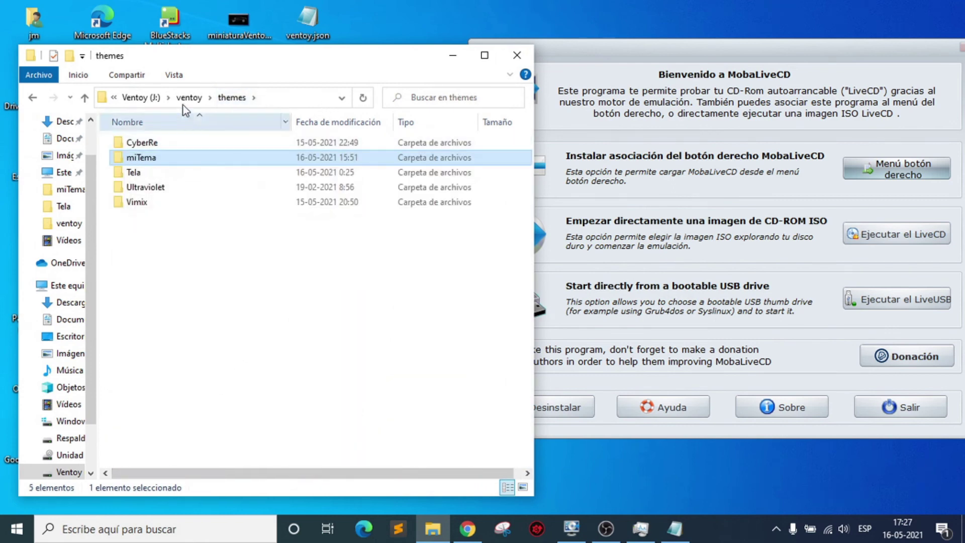
{"action": "left_click", "coordinate": [189, 97]}
{"action": "double_click", "coordinate": [133, 158]}
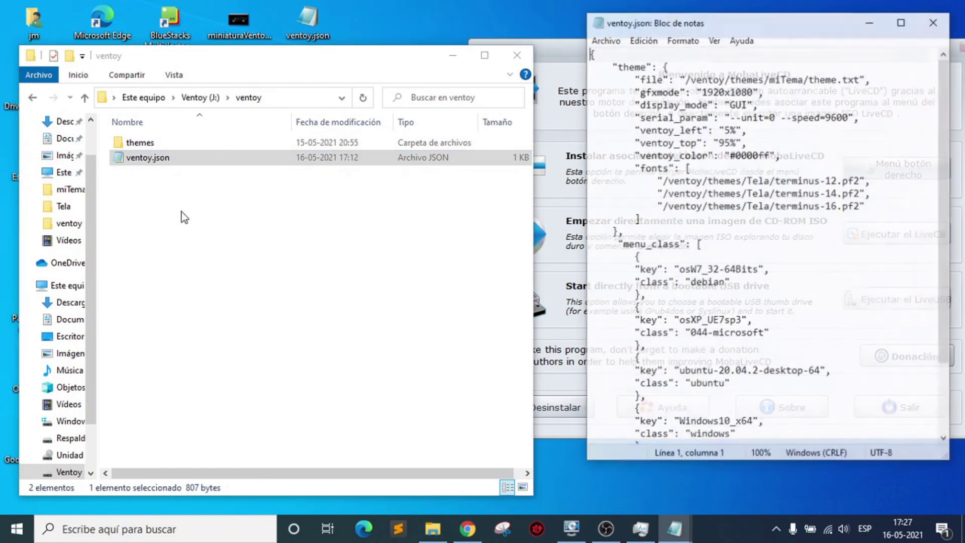
{"action": "left_click_drag", "start_coordinate": [758, 24], "coordinate": [724, 32]}
{"action": "scroll", "coordinate": [685, 296], "scroll_direction": "down", "scroll_amount": 3}
{"action": "scroll", "coordinate": [685, 296], "scroll_direction": "up", "scroll_amount": 3}
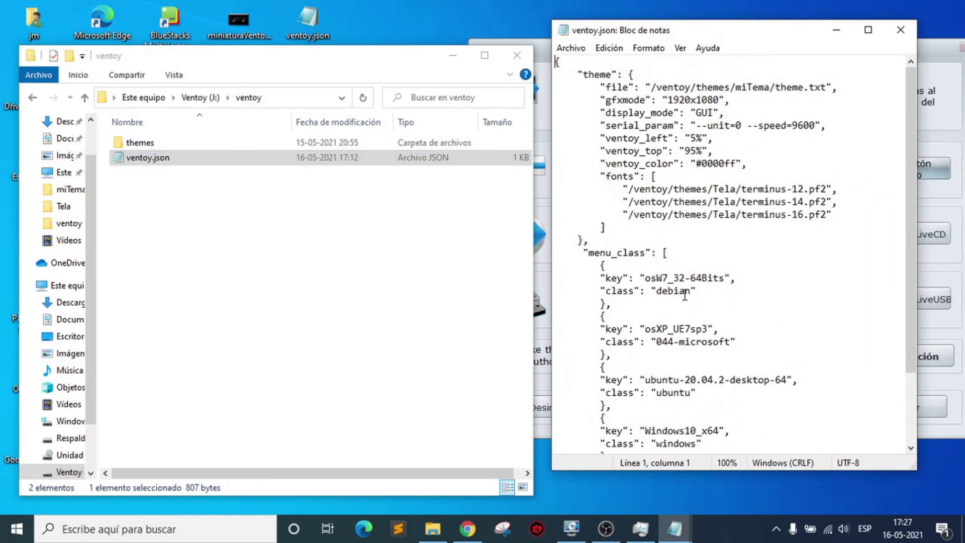
{"action": "scroll", "coordinate": [684, 296], "scroll_direction": "down", "scroll_amount": 2}
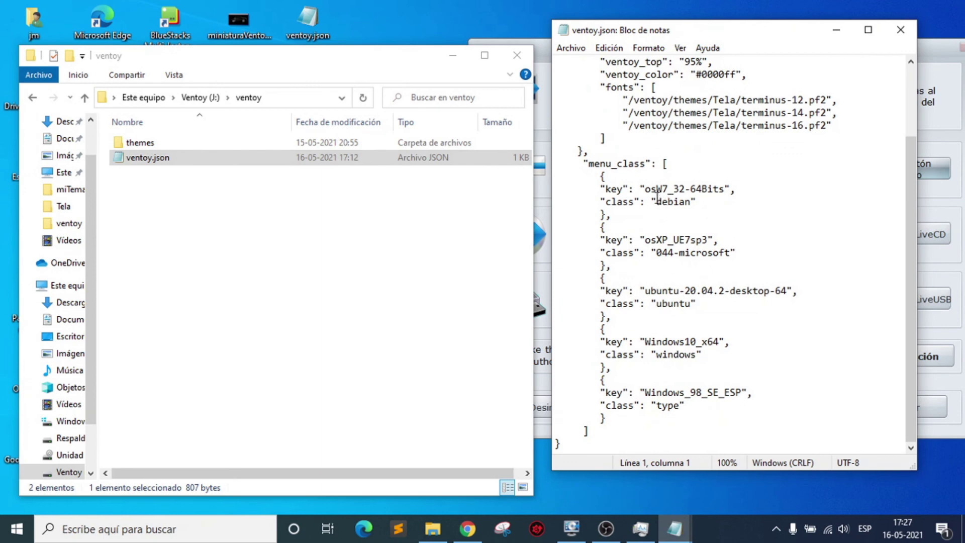
{"action": "left_click_drag", "start_coordinate": [646, 189], "coordinate": [723, 190]}
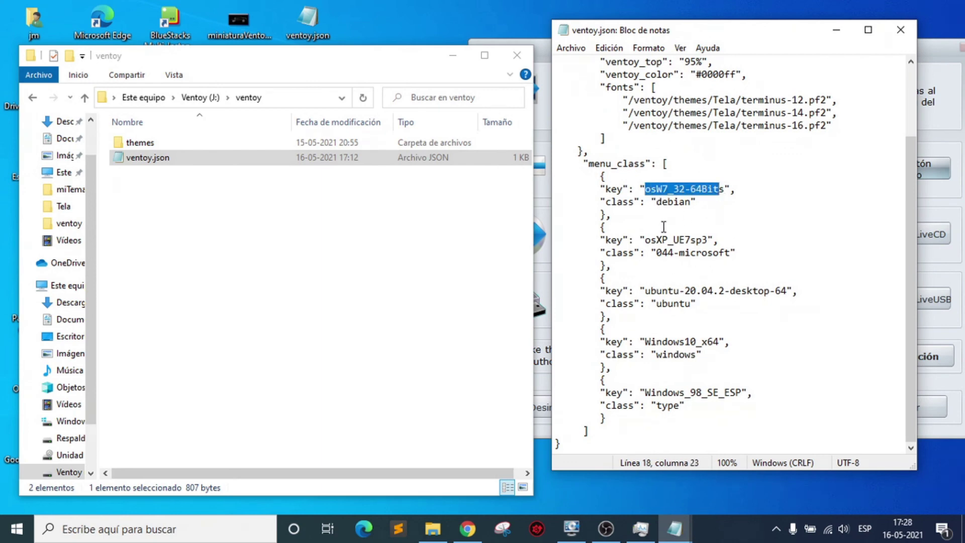
Review the menu_class entries in ventoy.json, highlighting the osW7_32-64Bits and osXP_UE7sp3 keys and the debian, 044-microsoft and ubuntu entries.
{"action": "left_click_drag", "start_coordinate": [646, 240], "coordinate": [708, 240]}
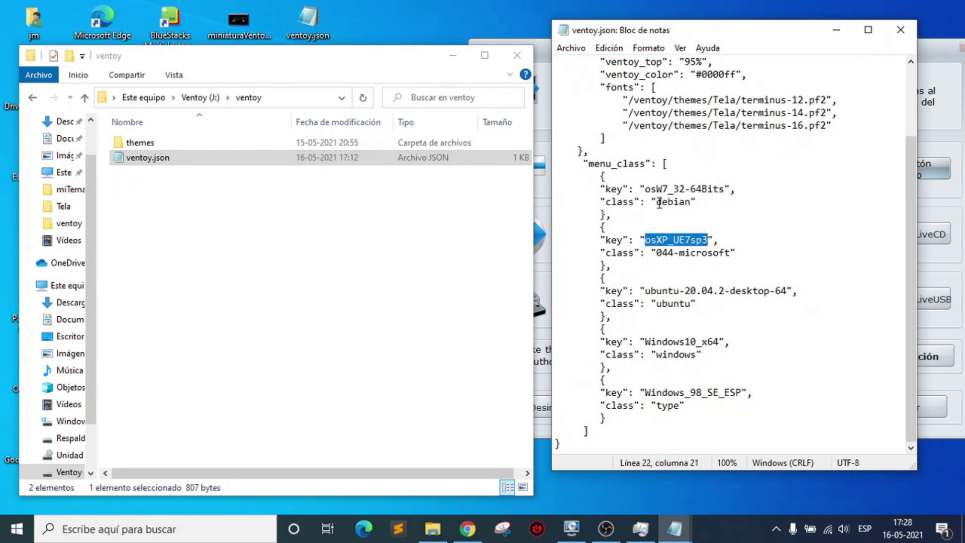
{"action": "left_click_drag", "start_coordinate": [601, 202], "coordinate": [697, 202]}
{"action": "left_click_drag", "start_coordinate": [607, 252], "coordinate": [742, 252]}
{"action": "left_click_drag", "start_coordinate": [594, 303], "coordinate": [702, 292]}
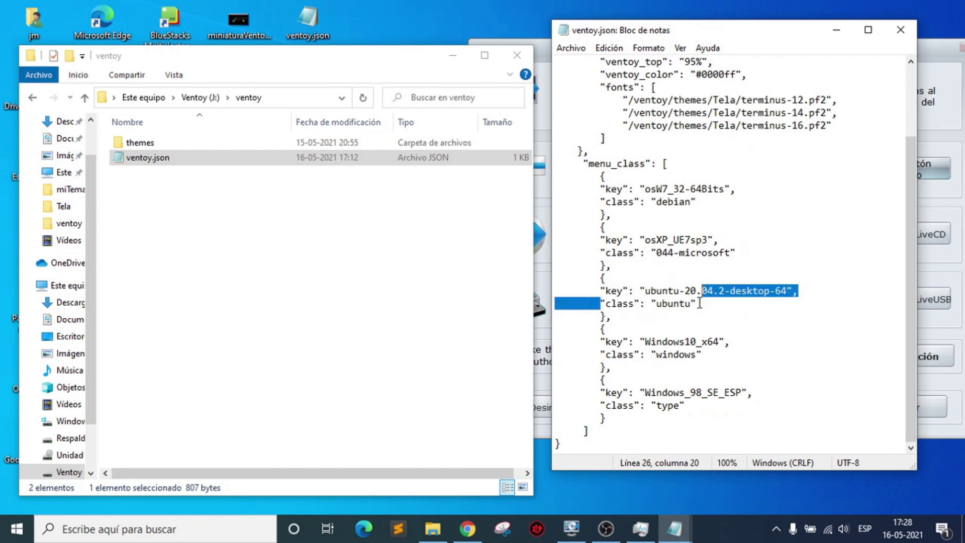
{"action": "left_click", "coordinate": [701, 303]}
{"action": "left_click_drag", "start_coordinate": [645, 189], "coordinate": [720, 193]}
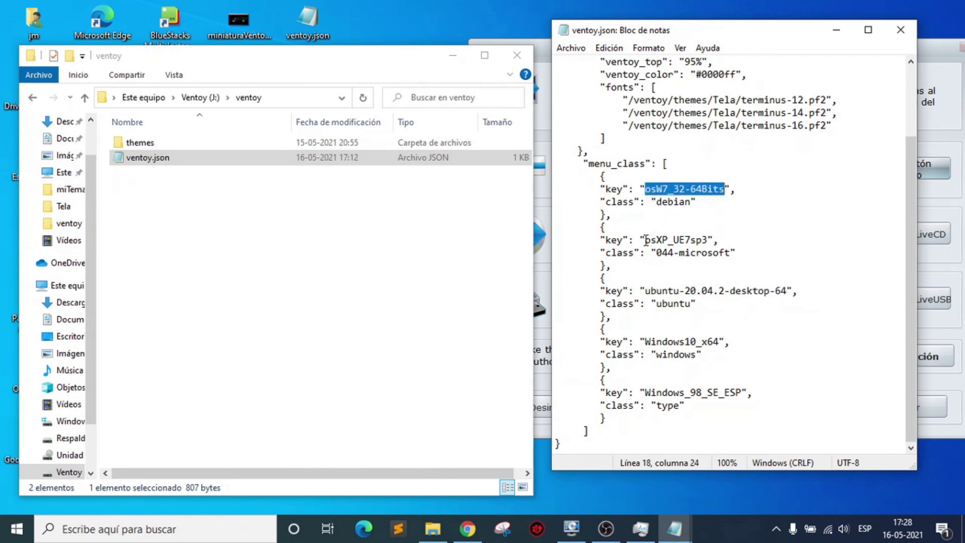
{"action": "left_click_drag", "start_coordinate": [645, 240], "coordinate": [719, 240]}
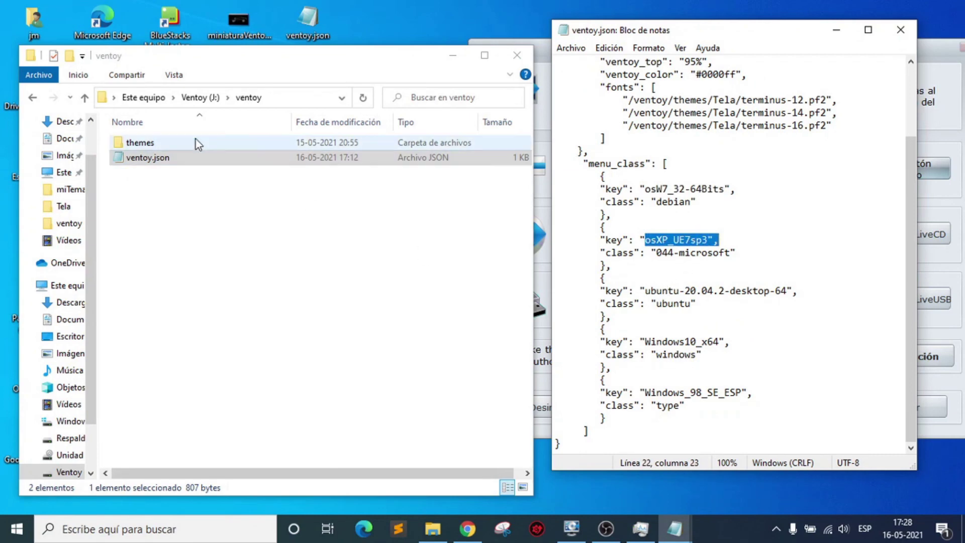
Go to the root of the Ventoy (J:) drive and check the ISO file names, selecting osW7_32-64Bits.iso, Windows_98_SE_ESP.iso and Windows10_x64.iso.
{"action": "left_click", "coordinate": [193, 98]}
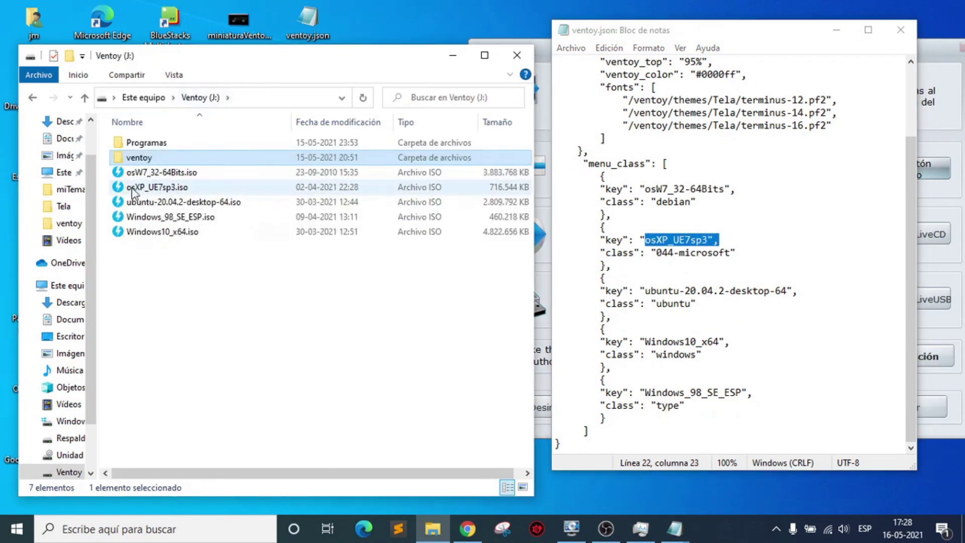
{"action": "left_click", "coordinate": [127, 173]}
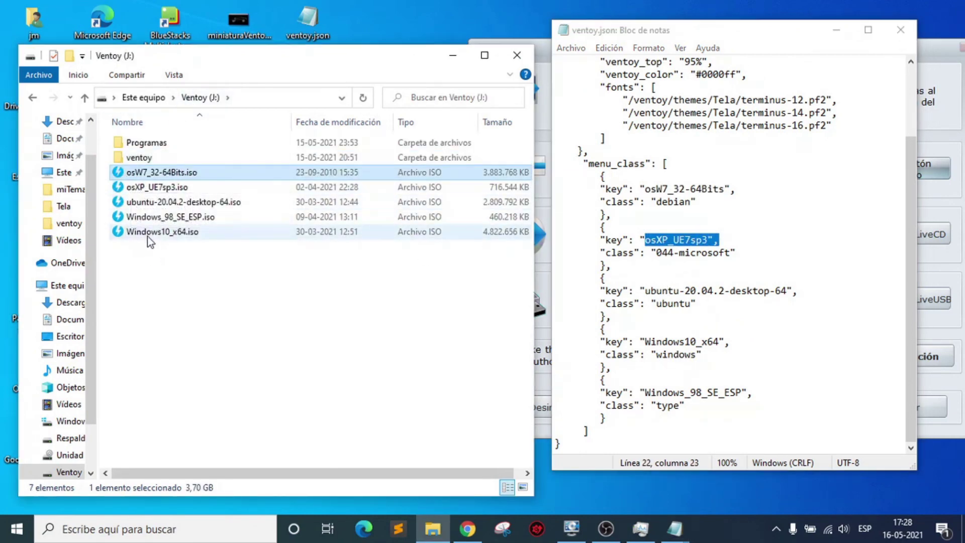
{"action": "left_click", "coordinate": [146, 232]}
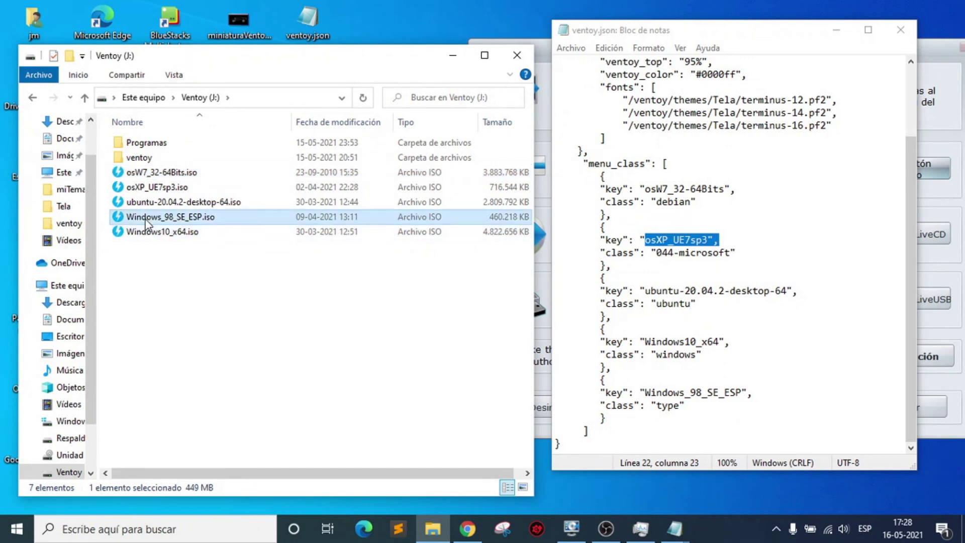
{"action": "key", "text": "Up"}
{"action": "left_click", "coordinate": [154, 236]}
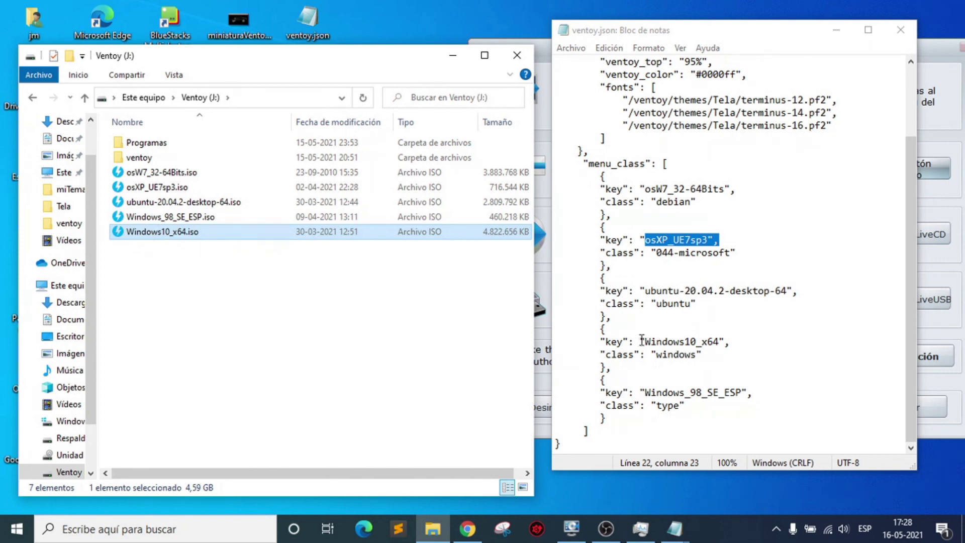
Compare the selected ISO's name with ventoy.json, highlighting the Windows10_x64 key and its windows class.
{"action": "left_click_drag", "start_coordinate": [644, 342], "coordinate": [721, 344]}
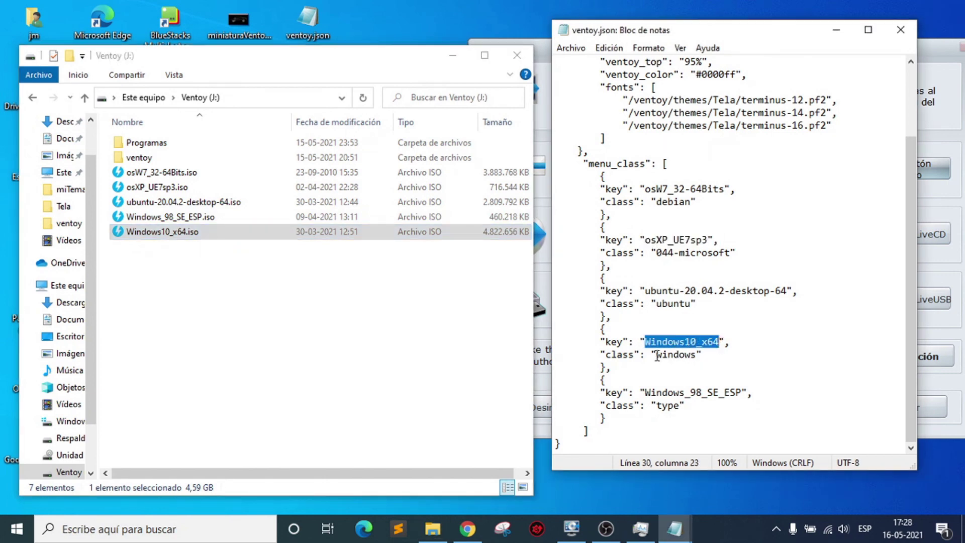
{"action": "left_click_drag", "start_coordinate": [657, 355], "coordinate": [698, 356]}
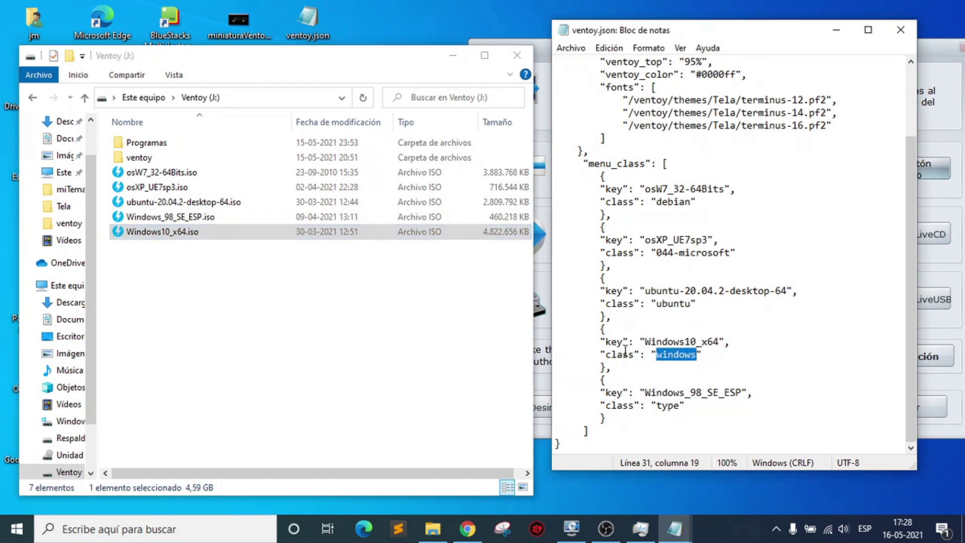
{"action": "left_click", "coordinate": [682, 324]}
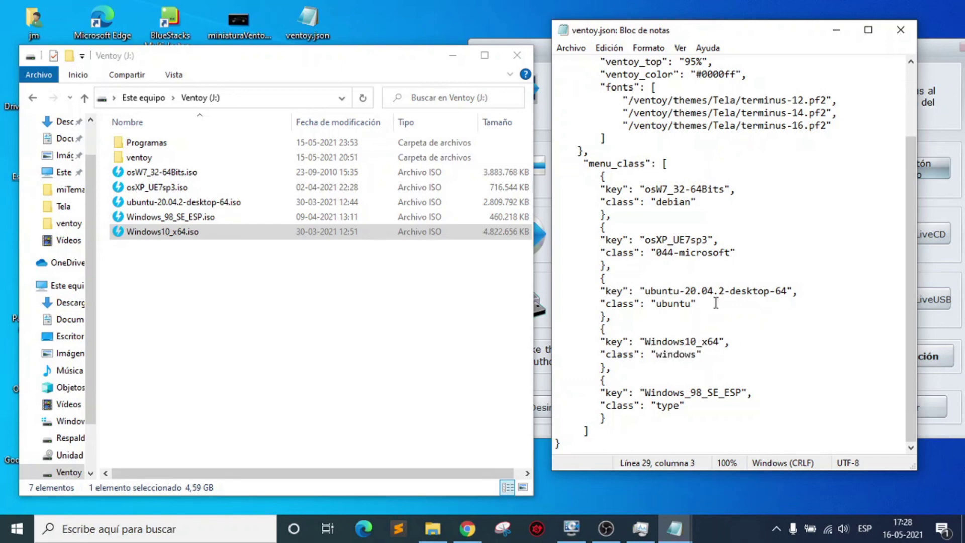
Save ventoy.json, then close the file and the Ventoy (J:) folder window.
{"action": "scroll", "coordinate": [716, 302], "scroll_direction": "up", "scroll_amount": 3}
{"action": "left_click", "coordinate": [571, 48]}
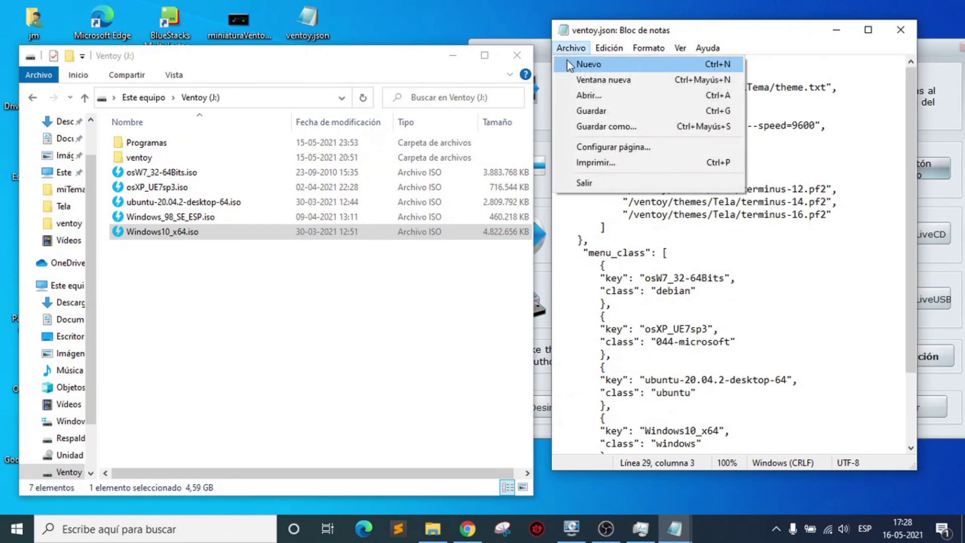
{"action": "left_click", "coordinate": [601, 112]}
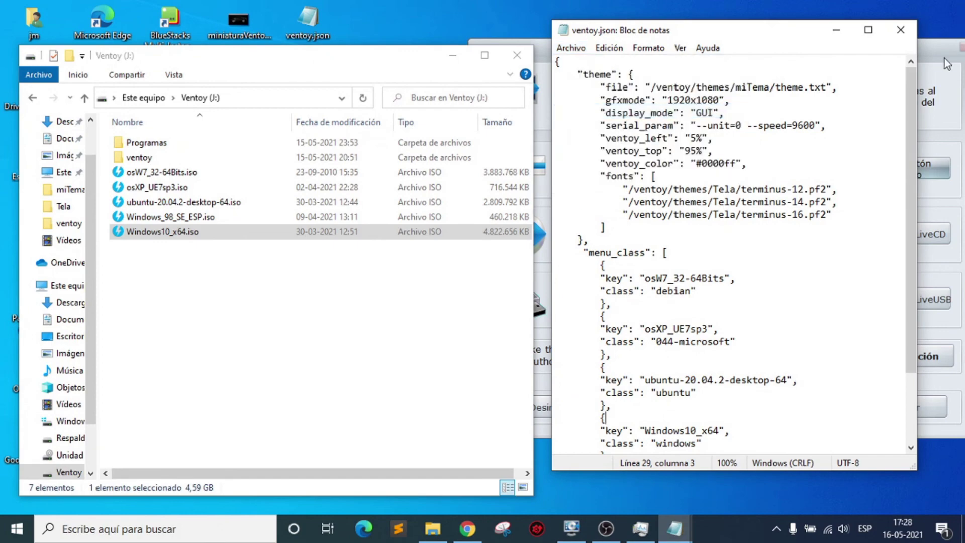
{"action": "left_click", "coordinate": [900, 30]}
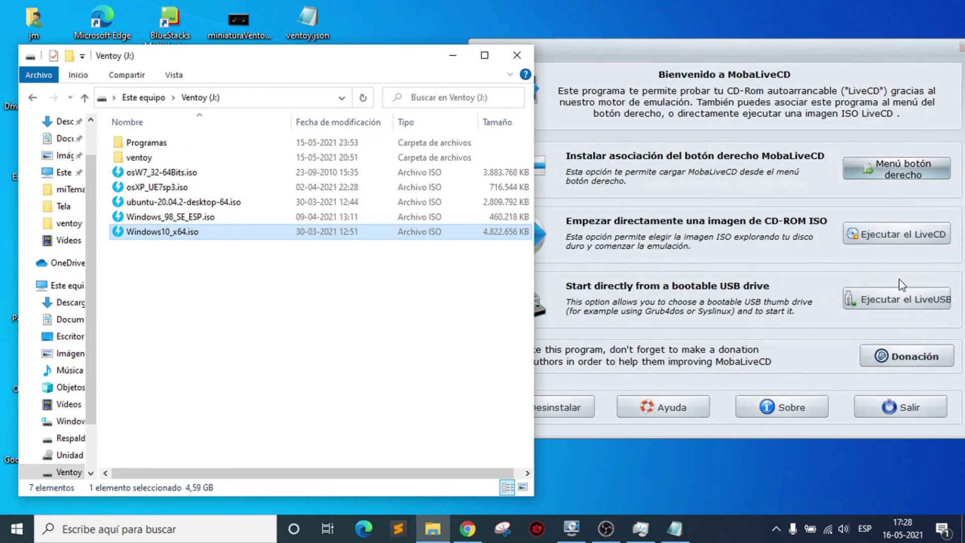
{"action": "left_click", "coordinate": [517, 55]}
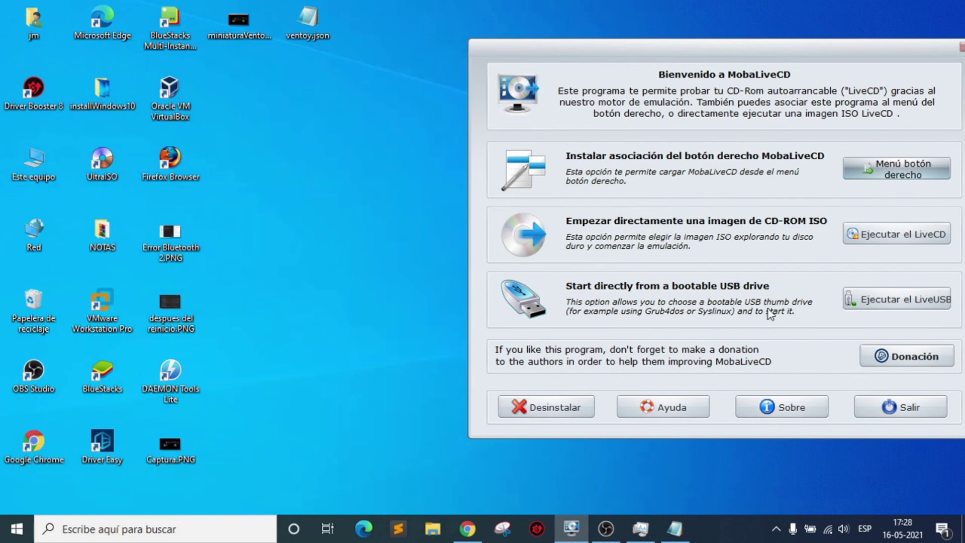